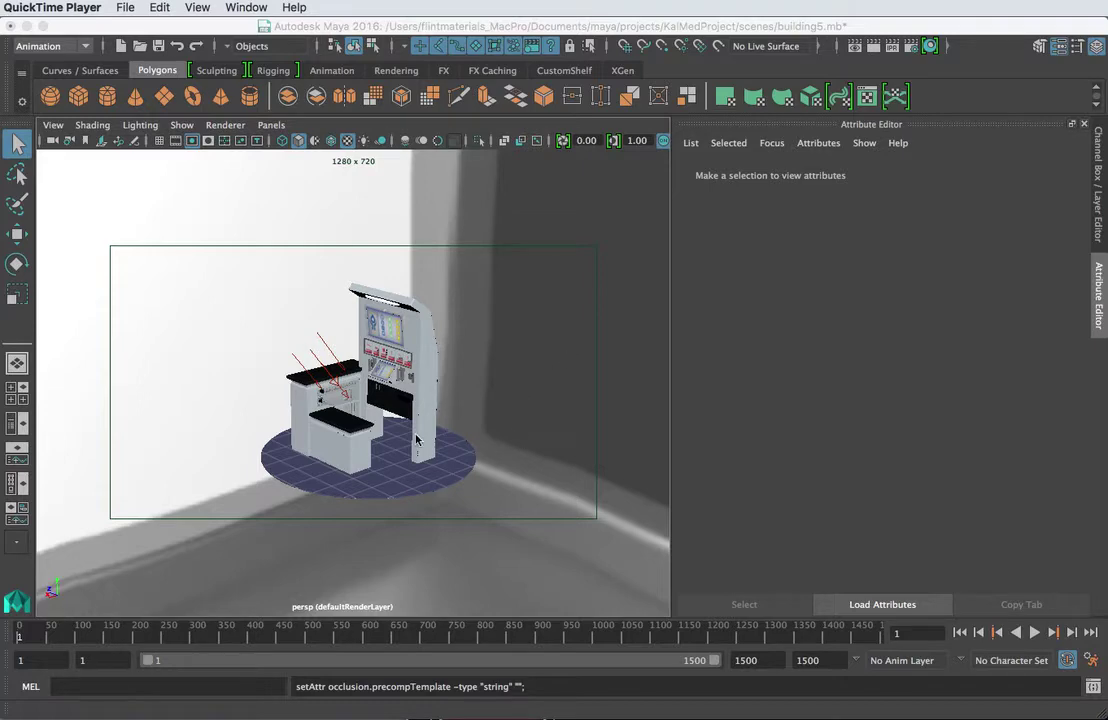
Frame the kiosk in the viewport, start a mental ray render, and move Render View aside.
left_click_drag(403, 423, 412, 432, "alt")
scroll(412, 432, "up", 3)
scroll(413, 420, "up", 3)
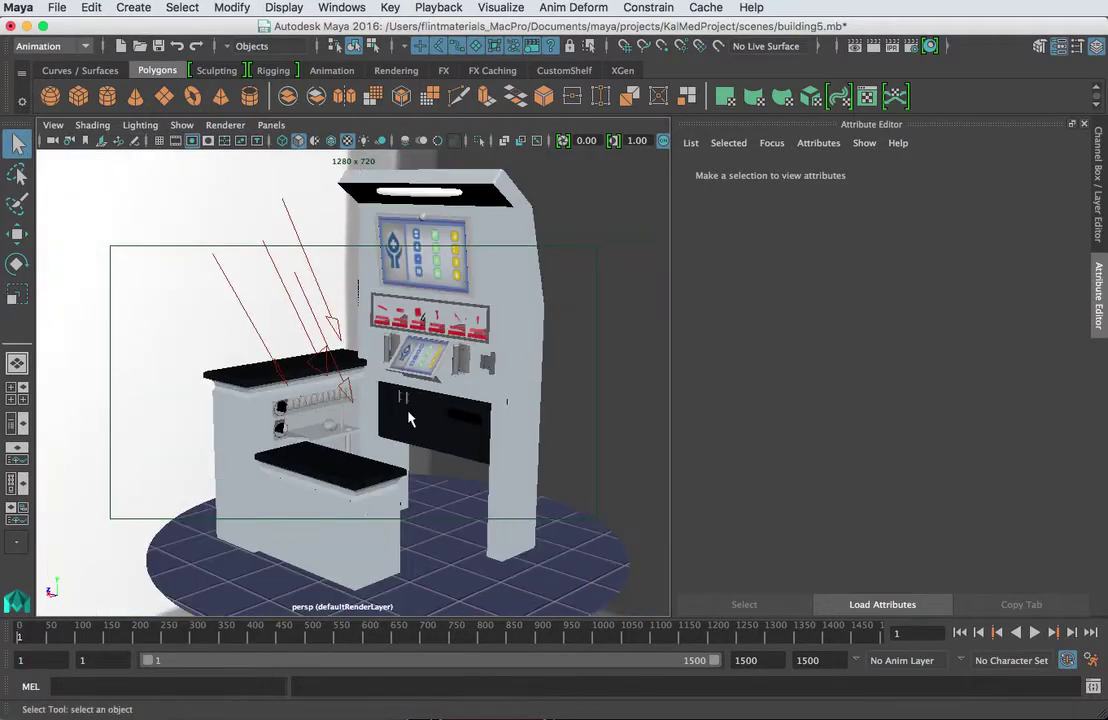
right_click_drag(408, 413, 280, 430, "alt")
mouse_move(300, 440)
left_mouse_down("alt")
mouse_move(321, 445)
mouse_move(265, 453)
left_mouse_up("alt")
scroll(290, 450, "down", 3)
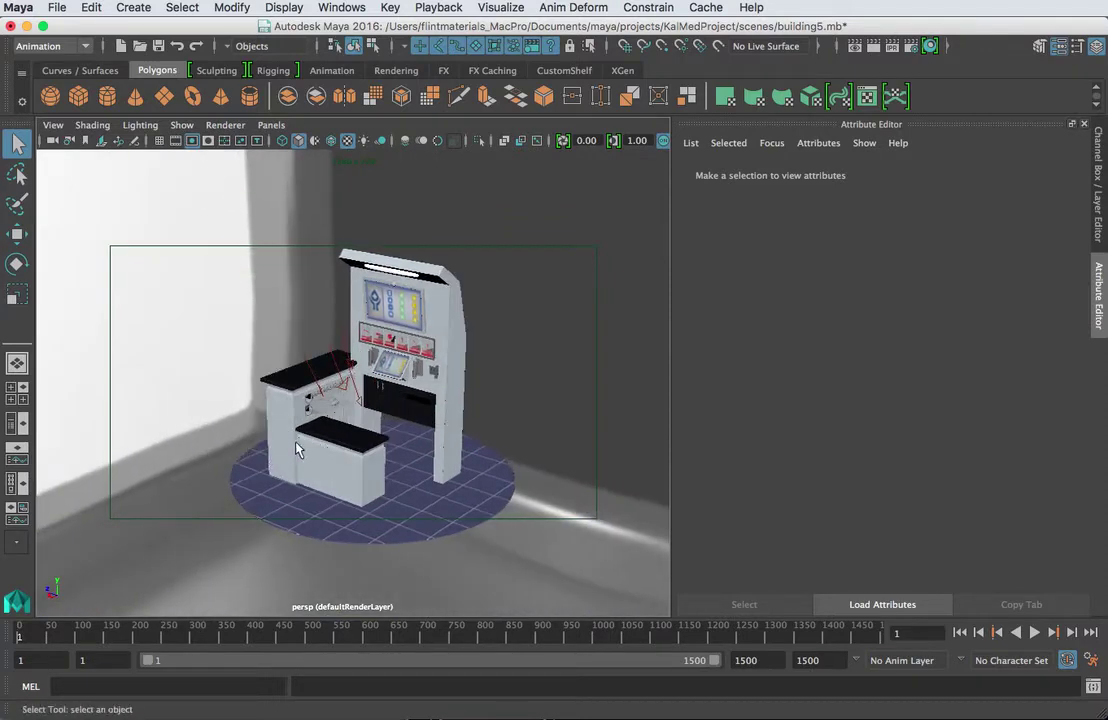
scroll(296, 450, "up", 2)
left_click(855, 46)
left_click_drag(704, 118, 832, 38)
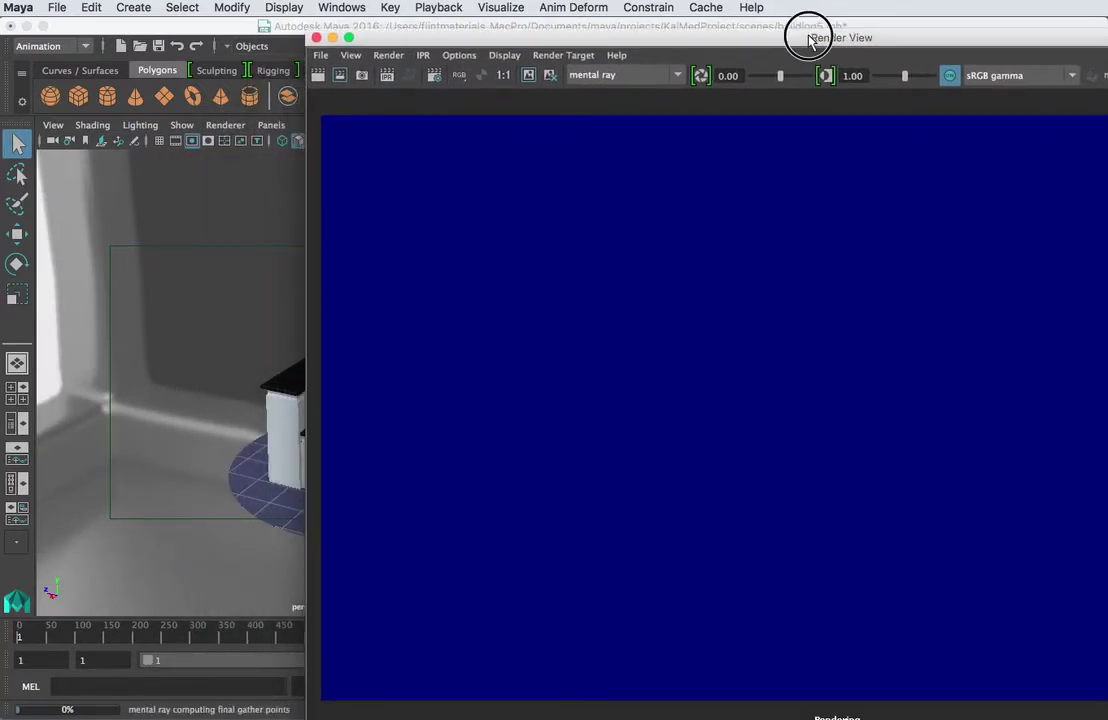
left_click_drag(811, 37, 651, 26)
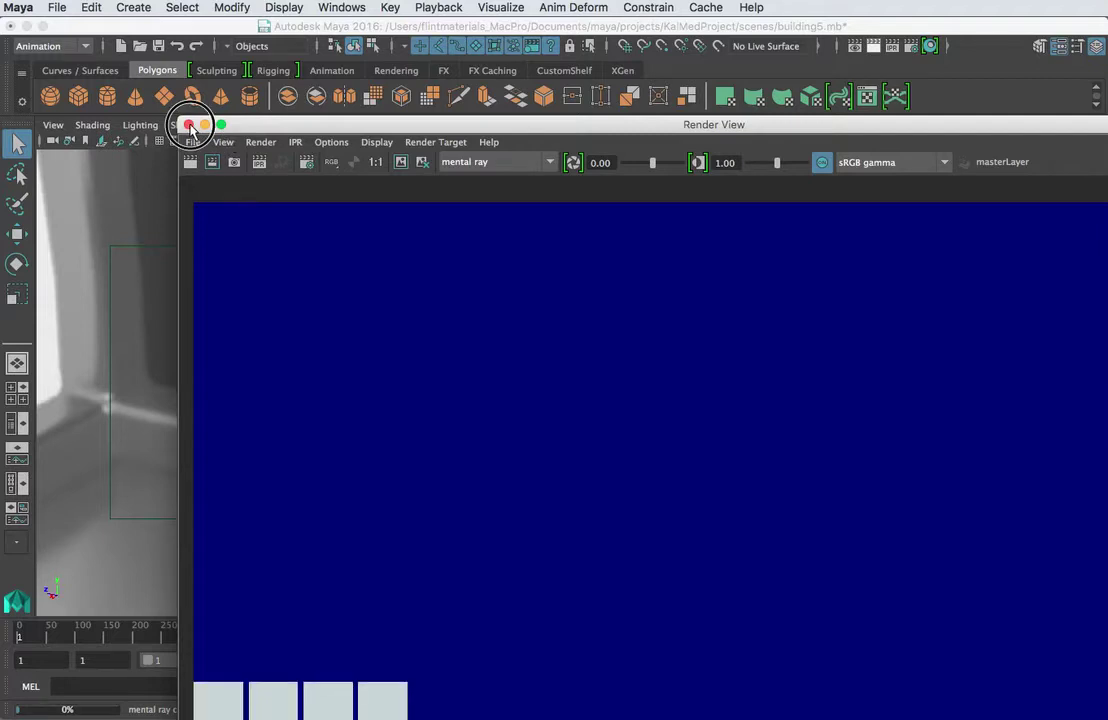
Close Render View and set image Width to 720 with ratio locked, giving 720 x 405.
left_click(188, 124)
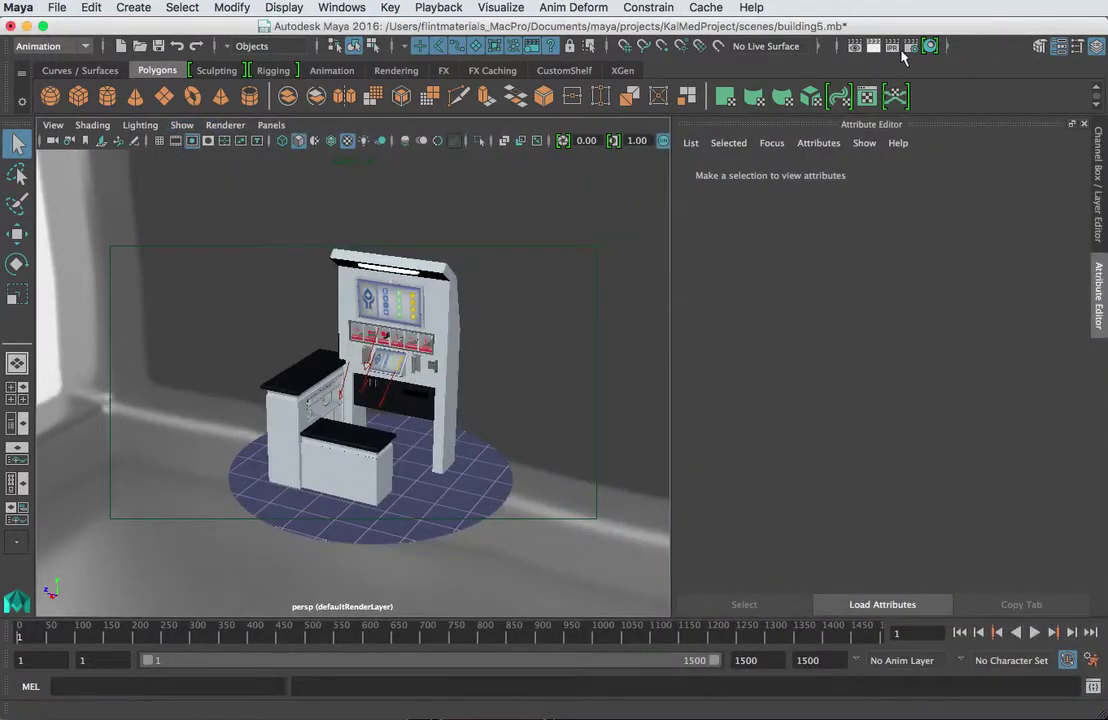
left_click(914, 47)
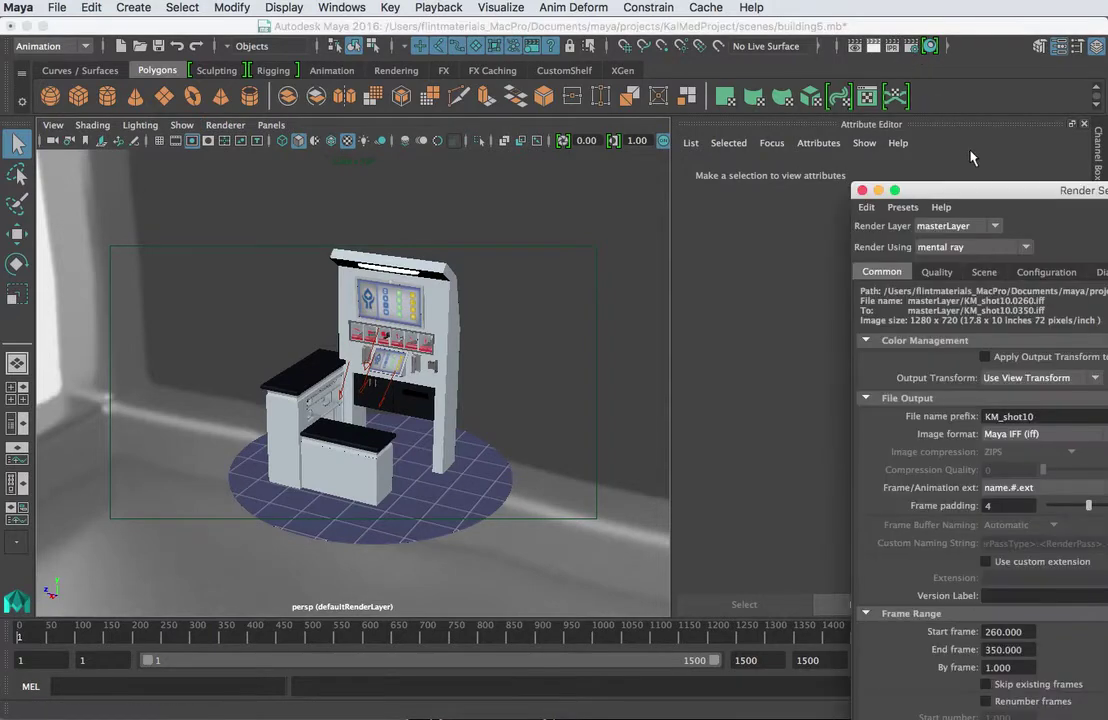
mouse_move(940, 185)
left_mouse_down()
mouse_move(693, 33)
mouse_move(697, 143)
mouse_move(713, 36)
left_mouse_up()
scroll(688, 490, "down", 5)
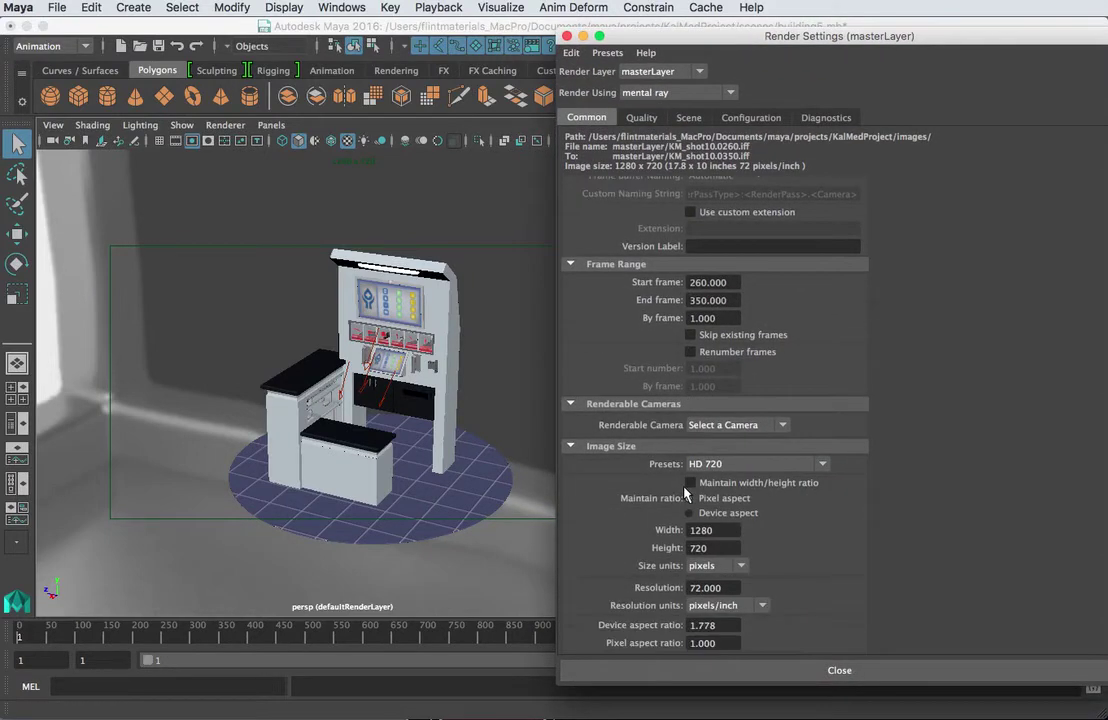
scroll(686, 492, "down", 1)
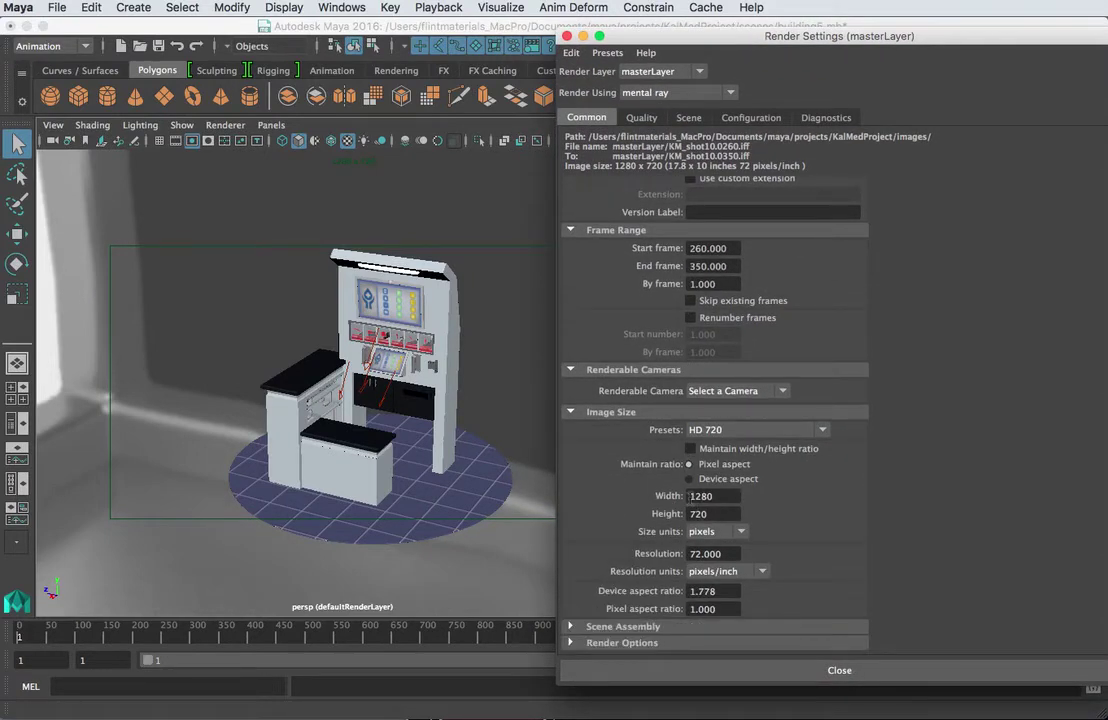
double_click(705, 496)
left_click(690, 449)
type("720")
key("Return")
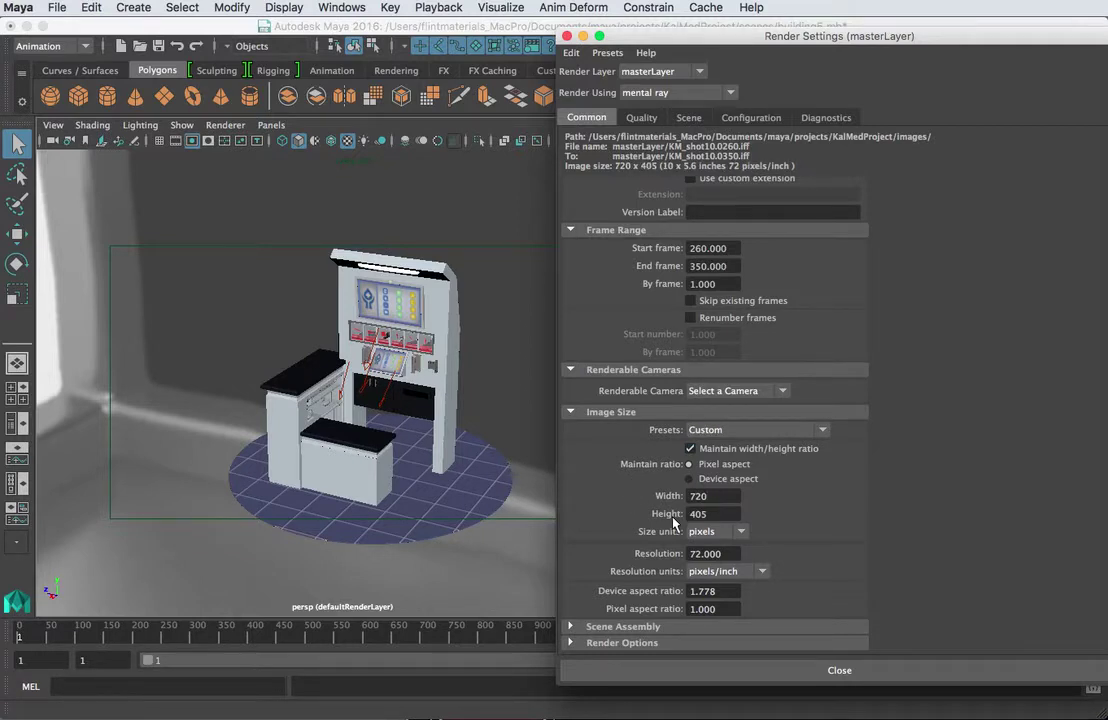
left_click(843, 672)
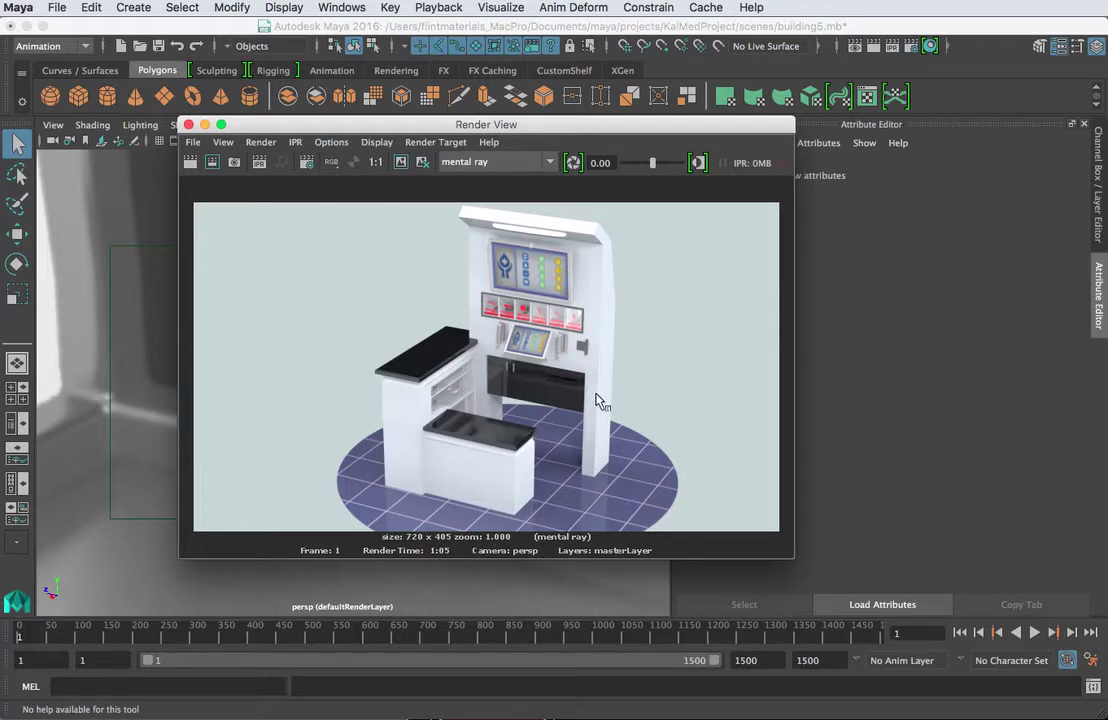
left_click(236, 123)
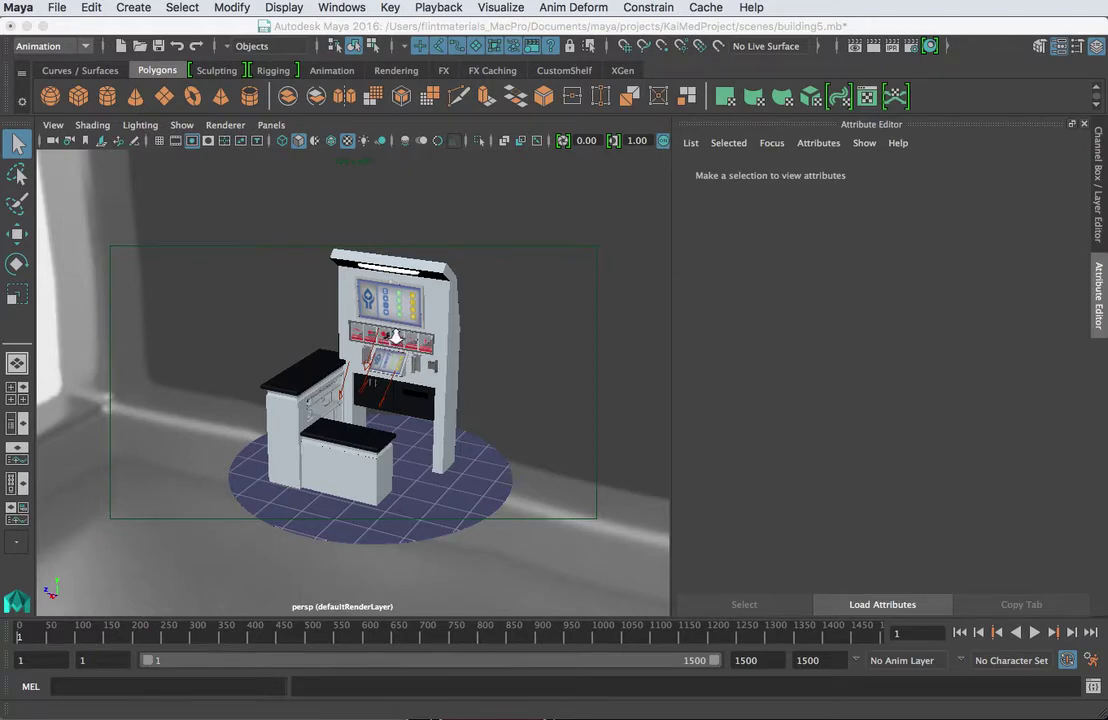
Zoom and tumble to a frontal view of the item shelf and select the thermometer door.
scroll(400, 350, "up", 2)
scroll(395, 340, "up", 3)
scroll(390, 325, "up", 3)
middle_click_drag(387, 321, 359, 539, "alt")
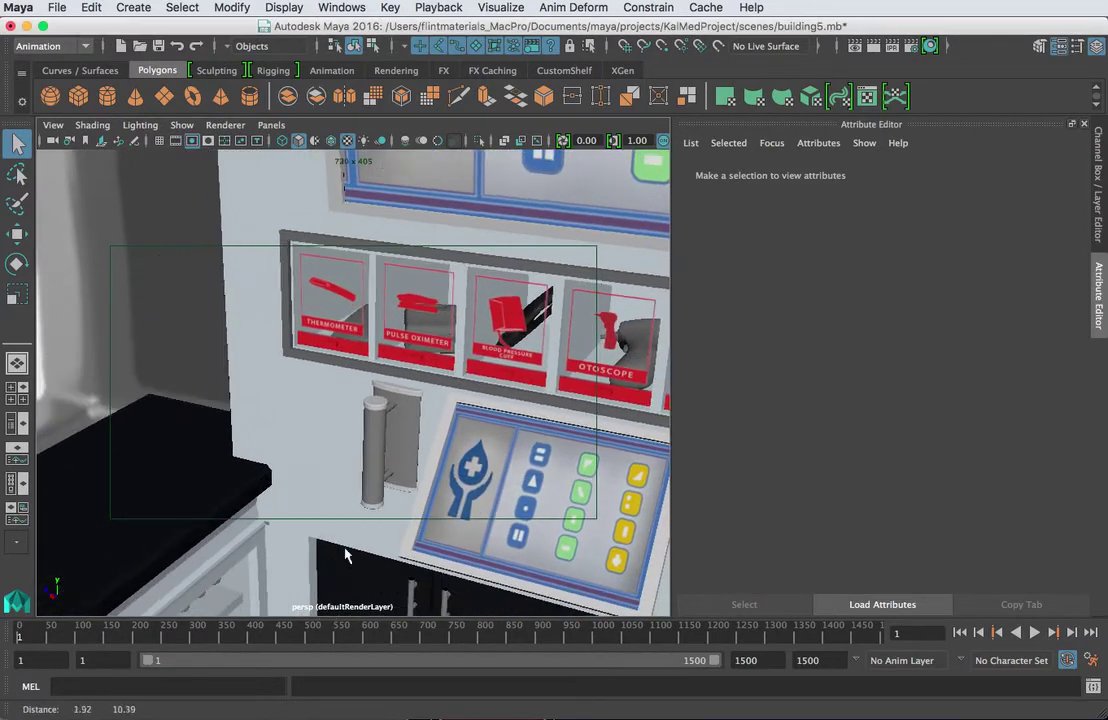
mouse_move(354, 524)
left_mouse_down("alt")
mouse_move(517, 430)
mouse_move(470, 425)
mouse_move(431, 372)
left_mouse_up("alt")
middle_click_drag(431, 372, 403, 438, "alt")
left_click(188, 420)
mouse_move(313, 401)
left_mouse_down("alt")
mouse_move(383, 408)
mouse_move(366, 415)
mouse_move(440, 413)
mouse_move(445, 430)
left_mouse_up("alt")
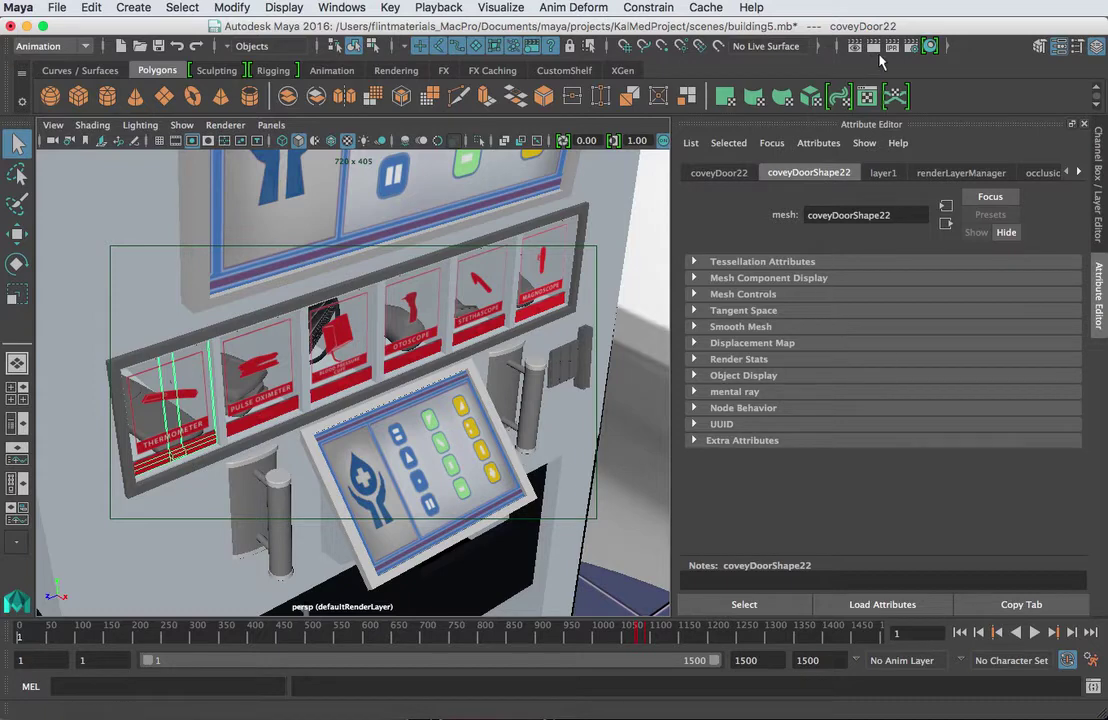
Render the shelf close-up in Maya Software and reposition the Render View window.
left_click(873, 45)
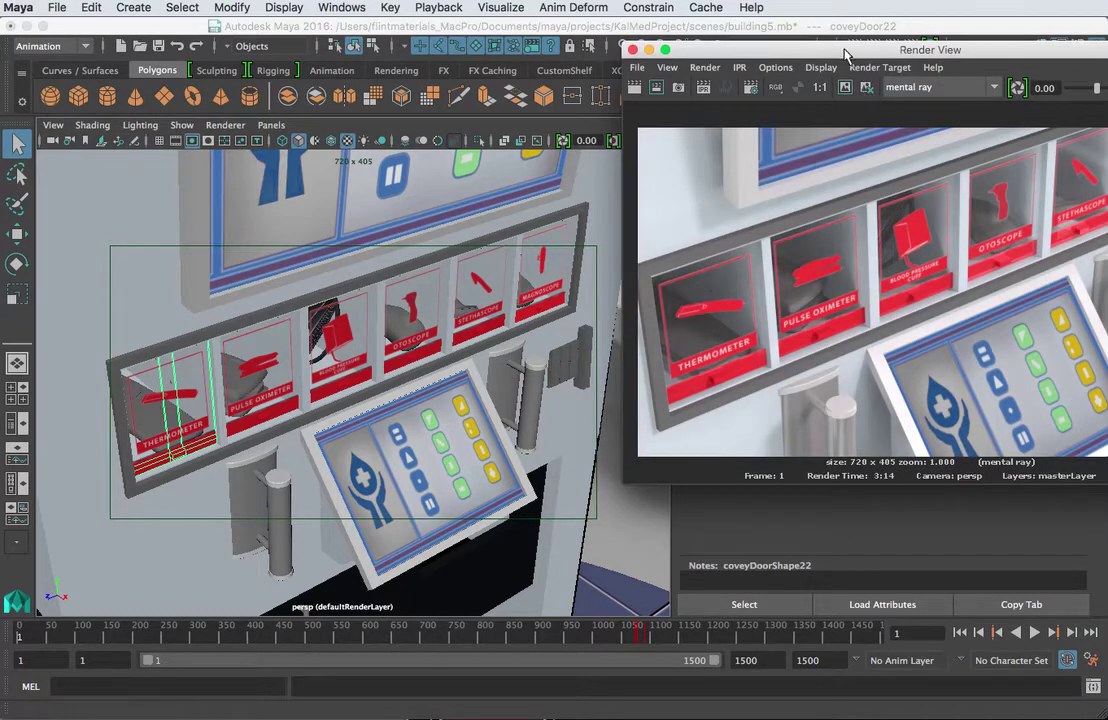
left_click_drag(848, 48, 692, 81)
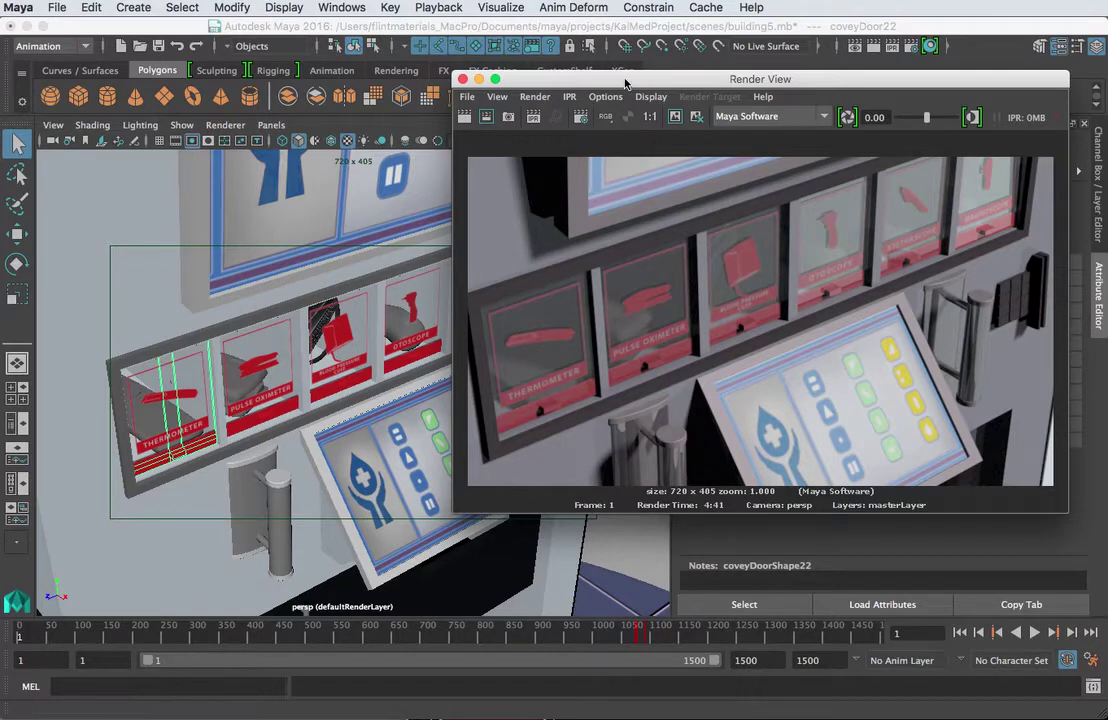
left_click_drag(624, 82, 578, 90)
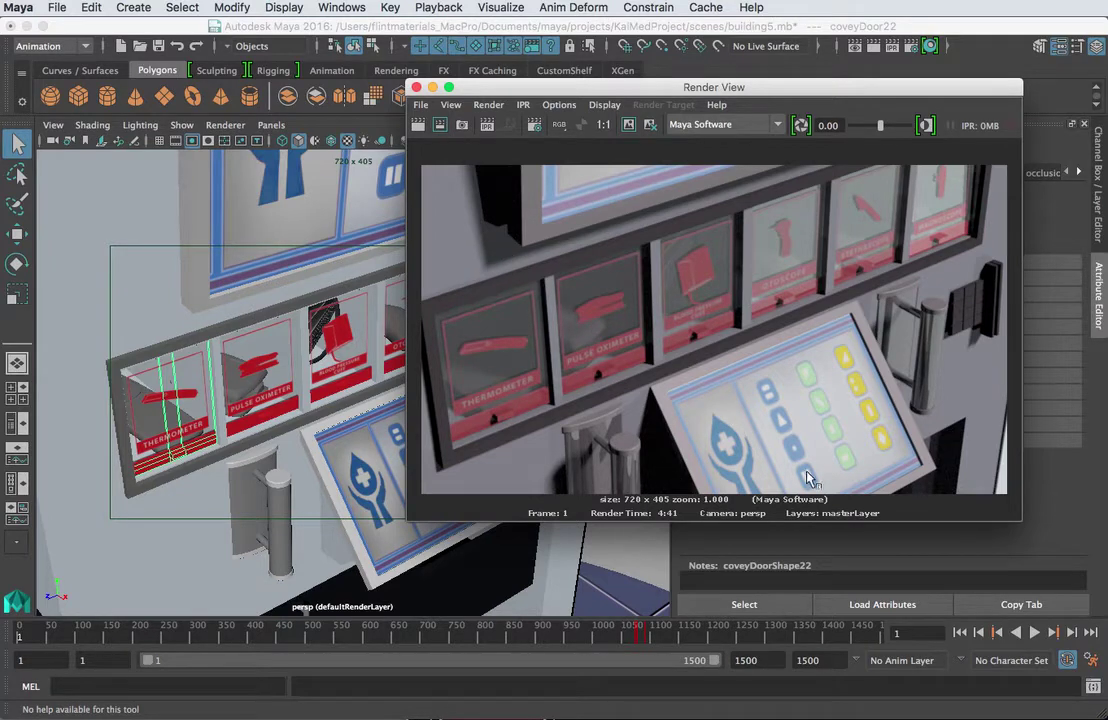
Close Render View and uncheck Raytracing under Raytracing Quality in Render Settings.
key("super+w")
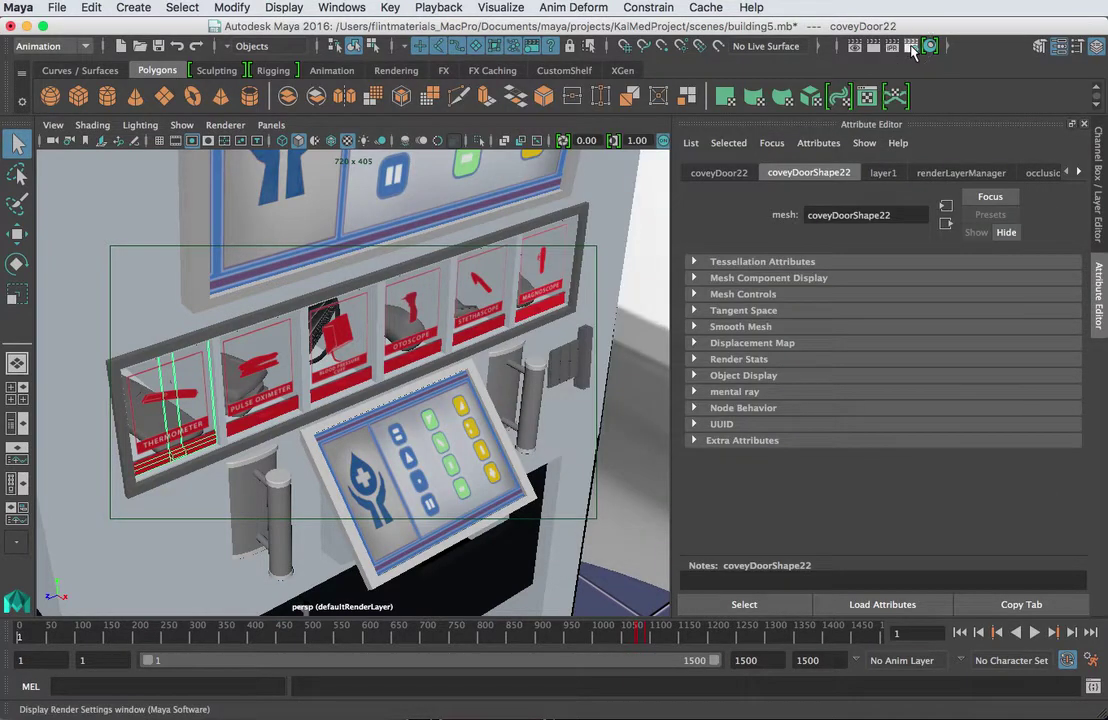
left_click(911, 47)
mouse_move(963, 190)
left_mouse_down()
mouse_move(692, 35)
mouse_move(665, 32)
left_mouse_up()
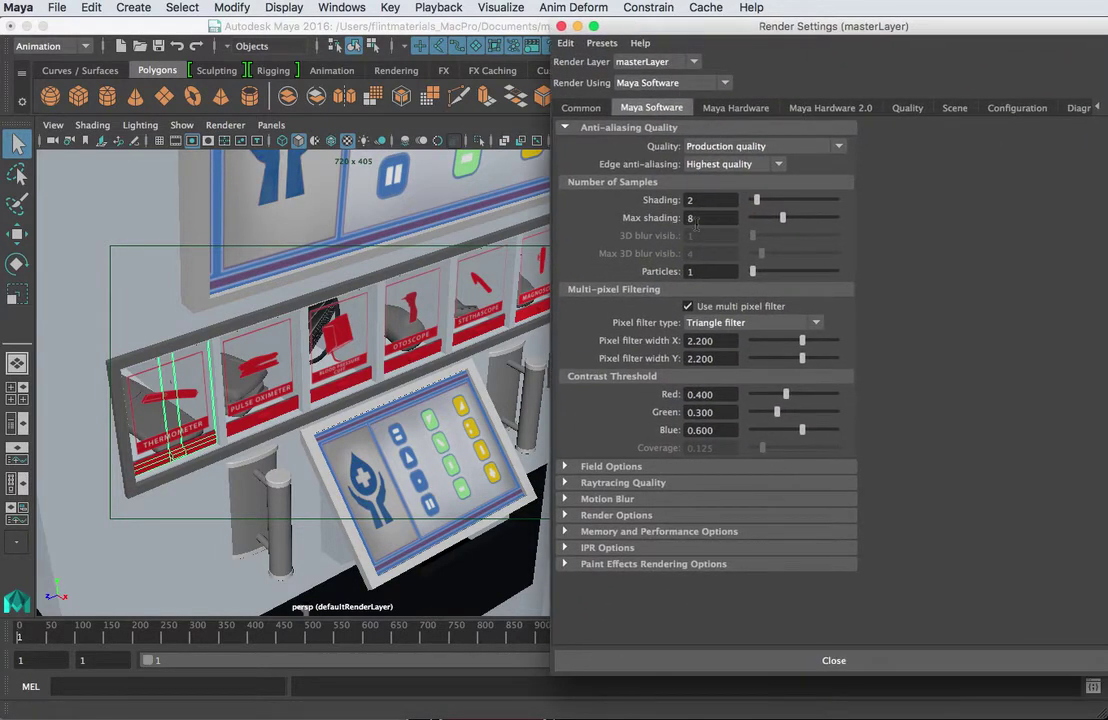
left_click(587, 483)
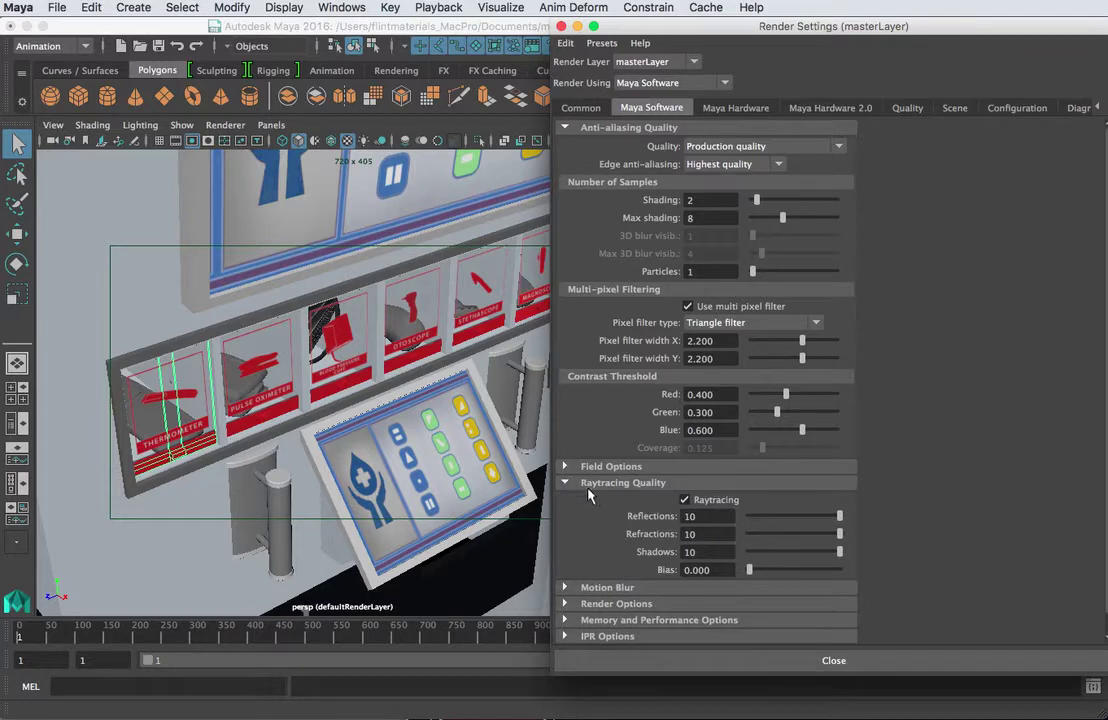
left_click(685, 500)
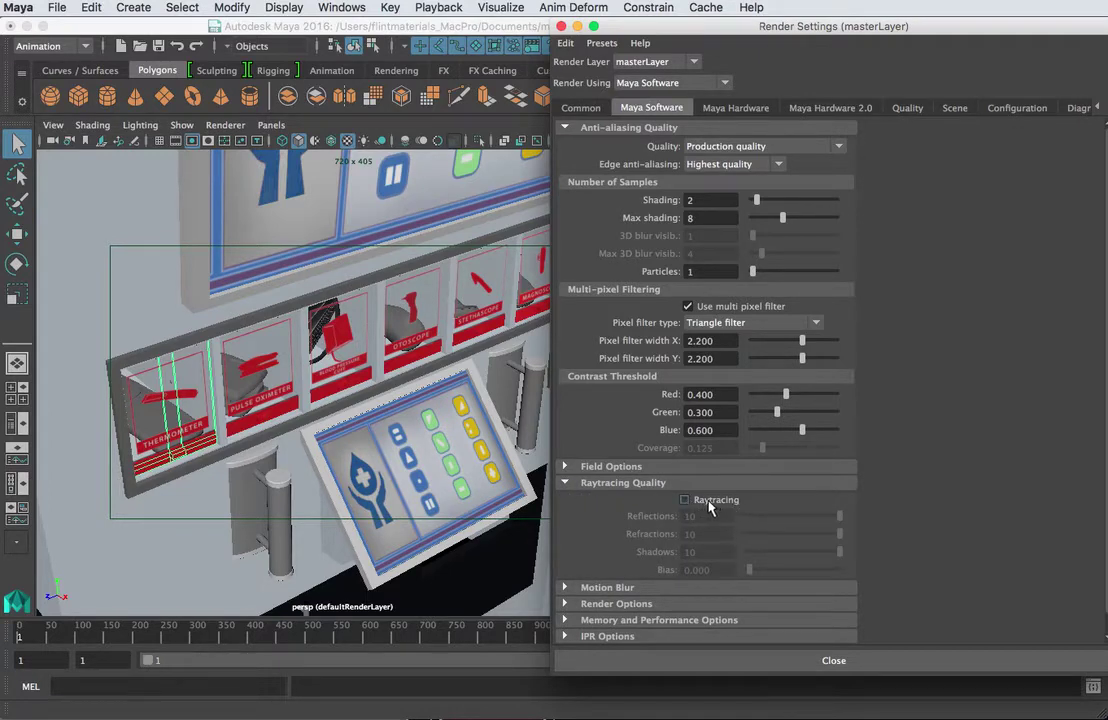
left_click(566, 483)
left_click(561, 26)
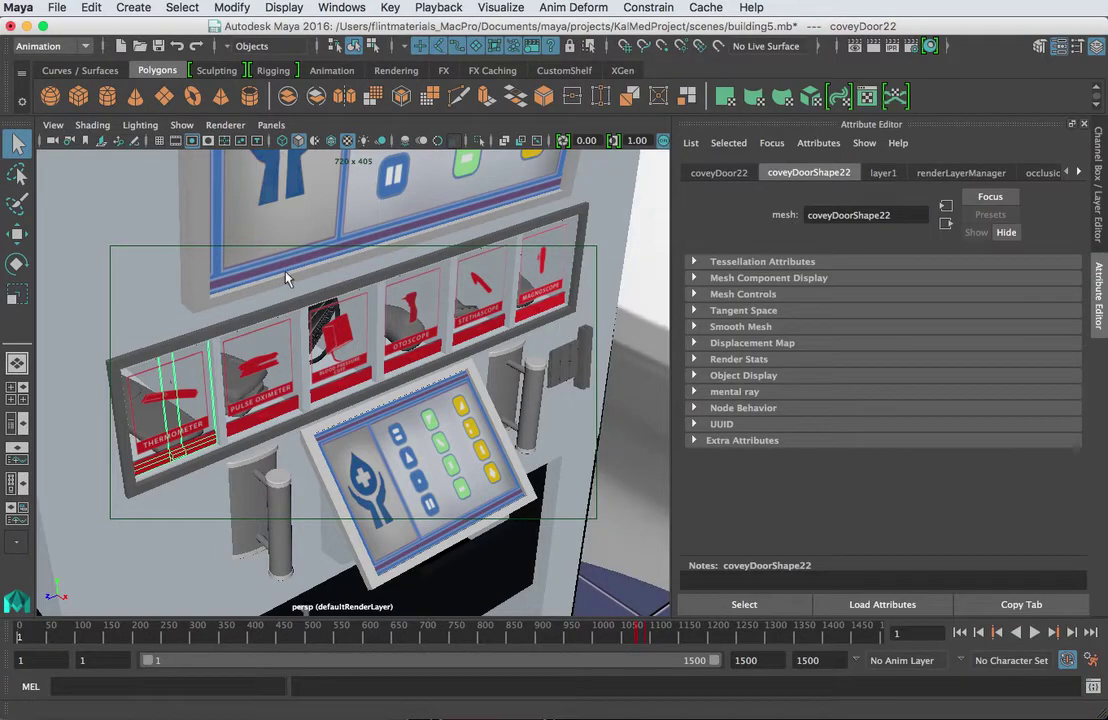
Show the Outliner, select directionalLight2, and expand its Shadows section.
left_click(17, 364)
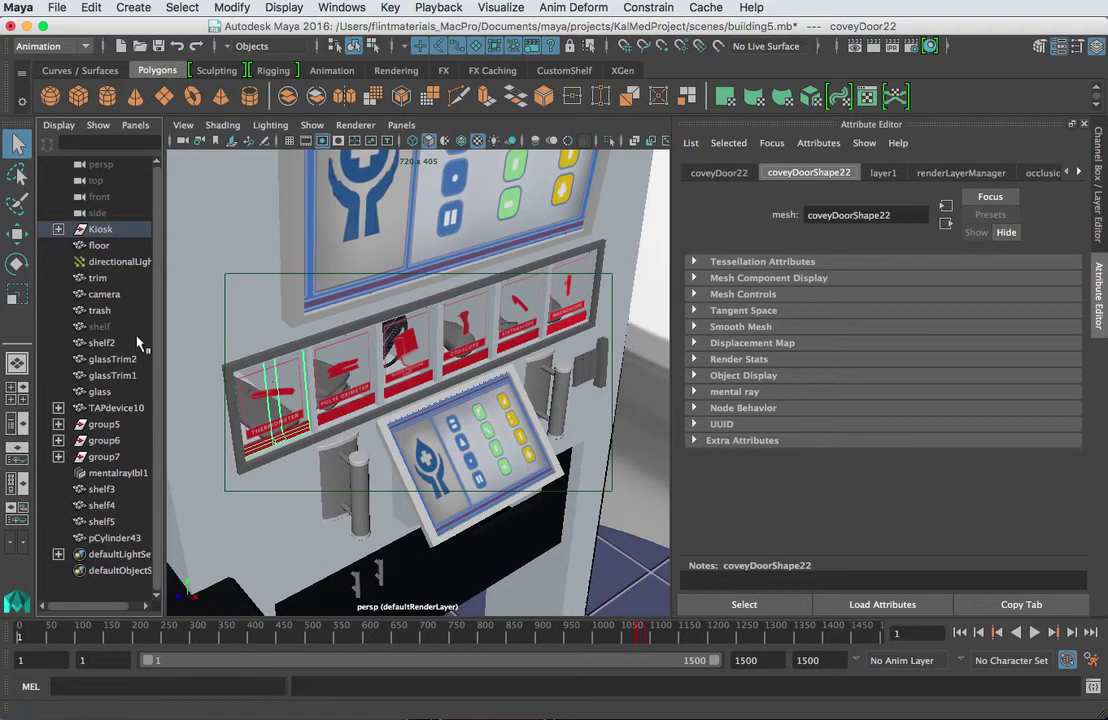
left_click(112, 261)
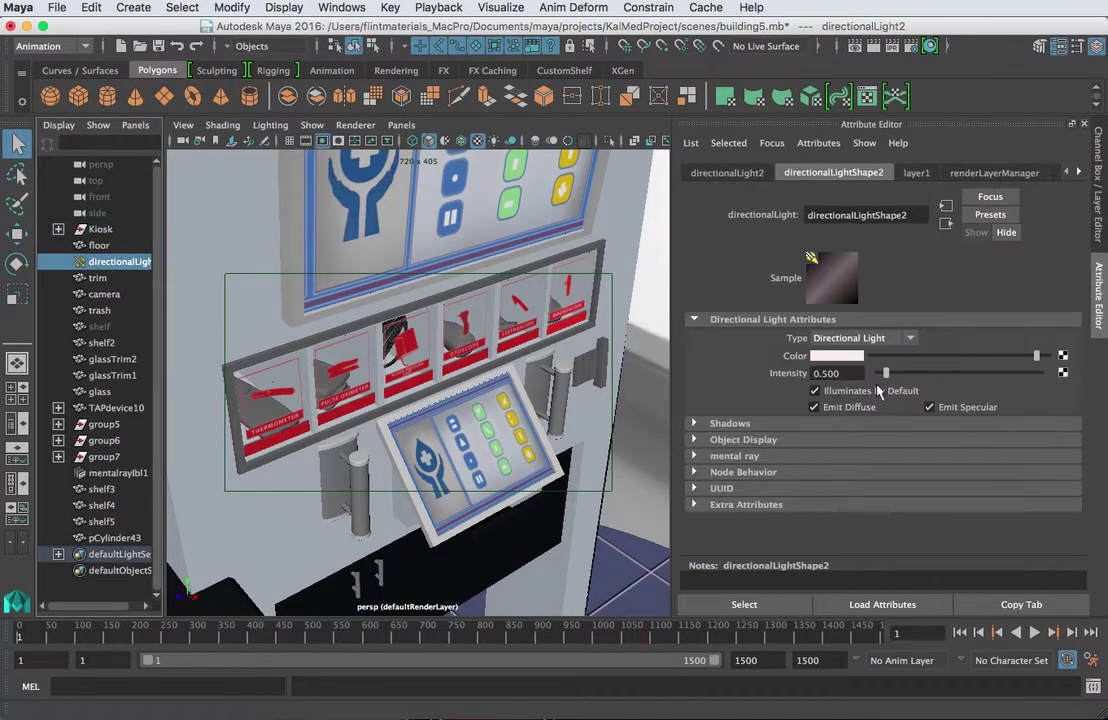
left_click(694, 423)
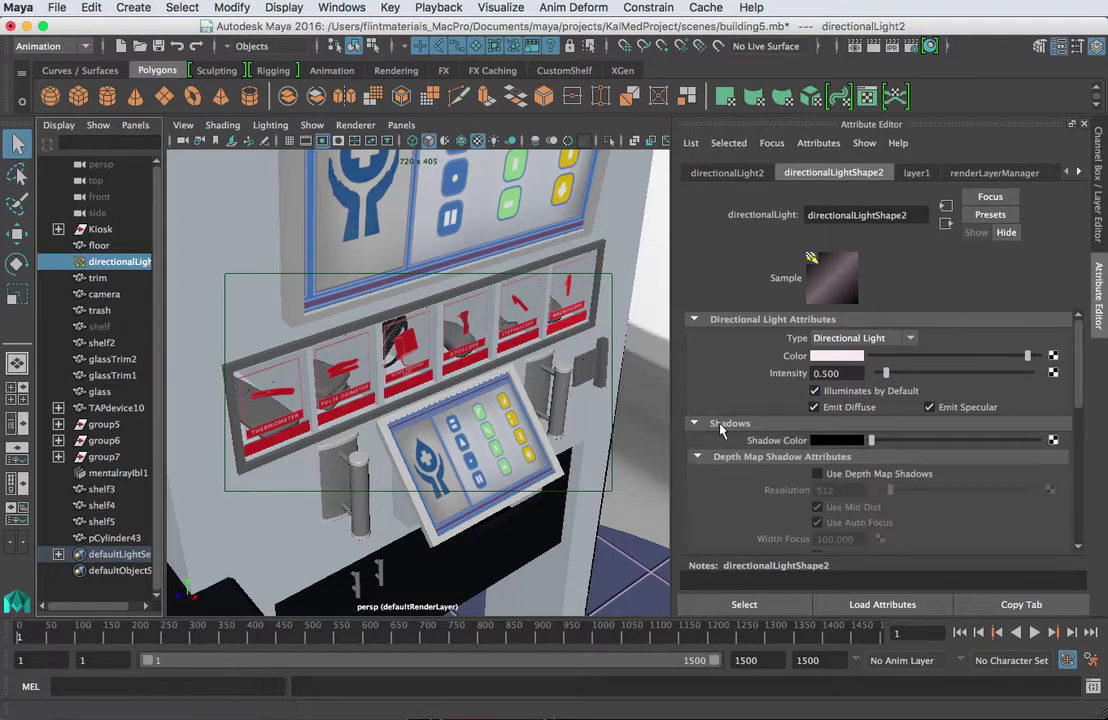
scroll(773, 445, "down", 5)
Make a quick test render of the shelf, enlarge the Render View, then close it.
left_click(873, 46)
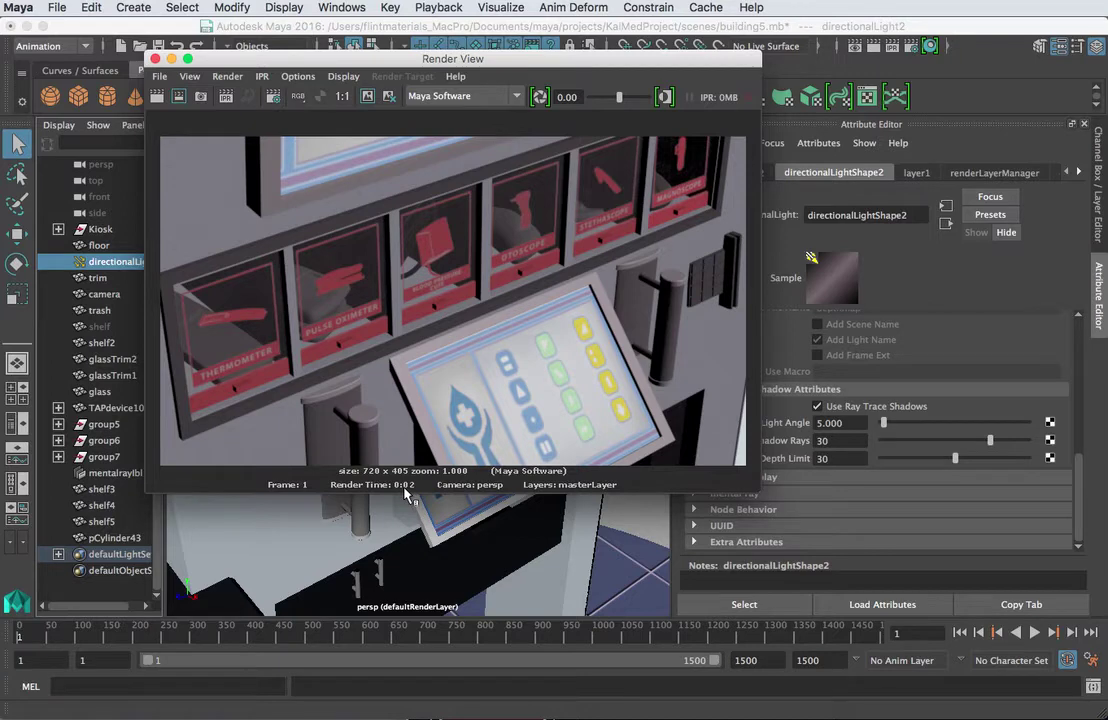
mouse_move(760, 492)
left_mouse_down()
mouse_move(792, 563)
mouse_move(812, 535)
left_mouse_up()
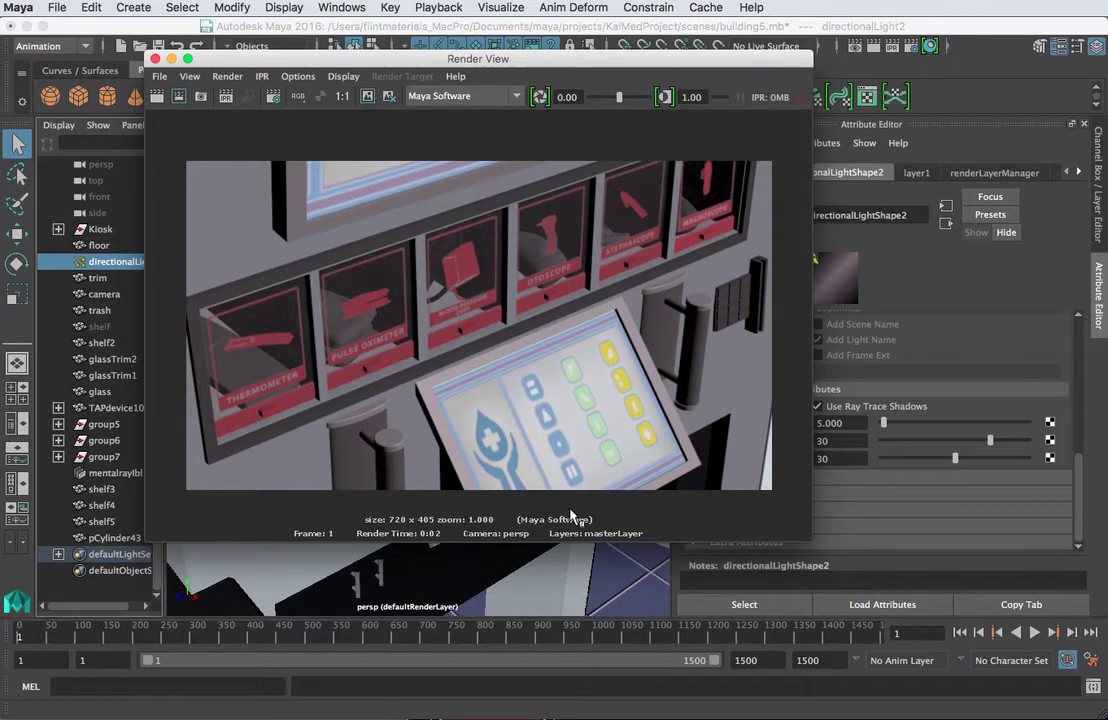
left_click(155, 59)
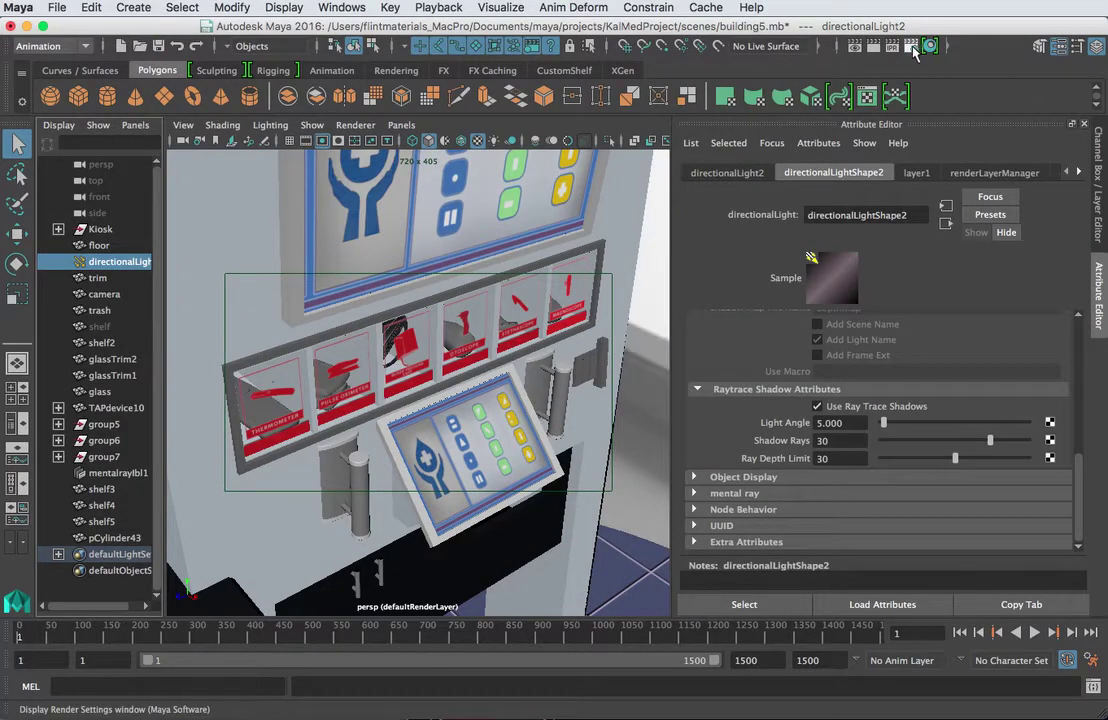
Re-enable Raytracing and set Reflections, Refractions and Shadows limits from 10 to 2.
left_click(911, 48)
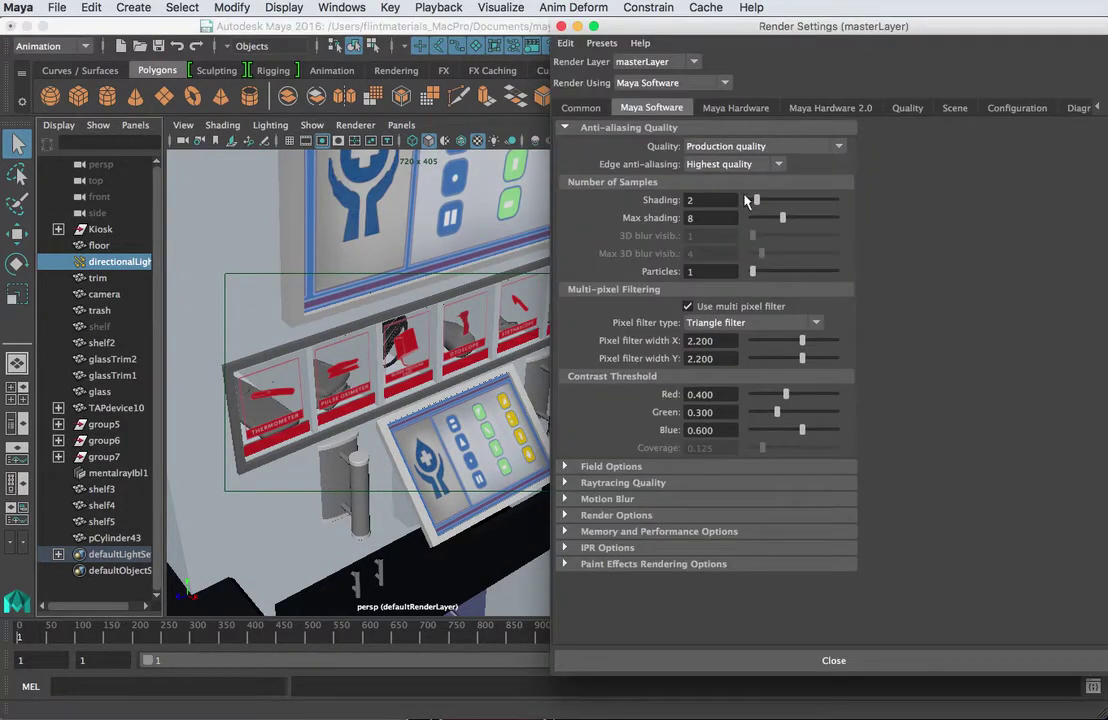
left_click(564, 482)
left_click(686, 500)
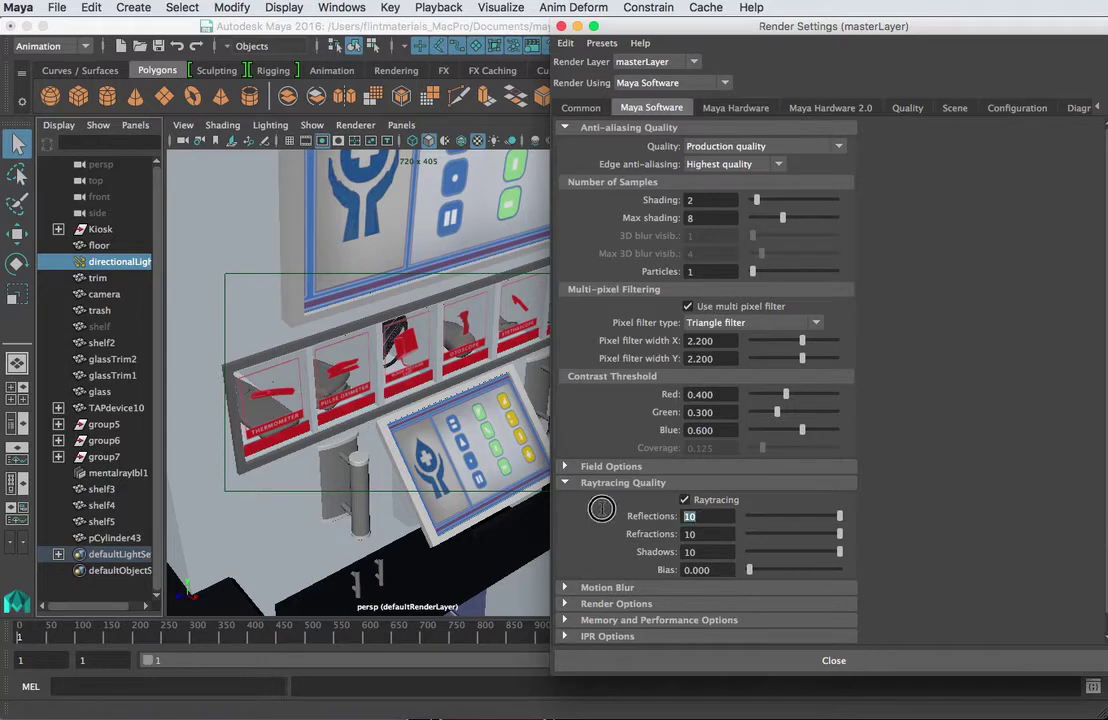
double_click(700, 516)
type("2")
double_click(709, 535)
type("2")
key("Tab")
type("2")
left_click(487, 219)
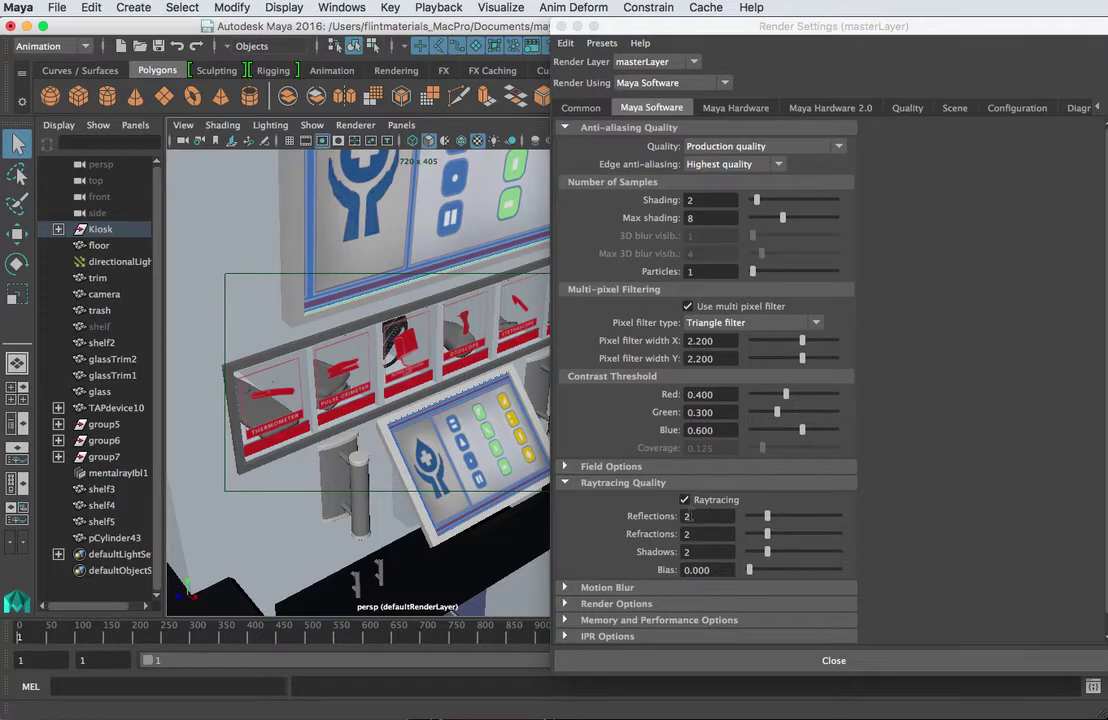
Set directionalLight's Light Angle 0, Shadow Rays 1, Ray Depth Limit 0, and render a test frame.
left_click(564, 26)
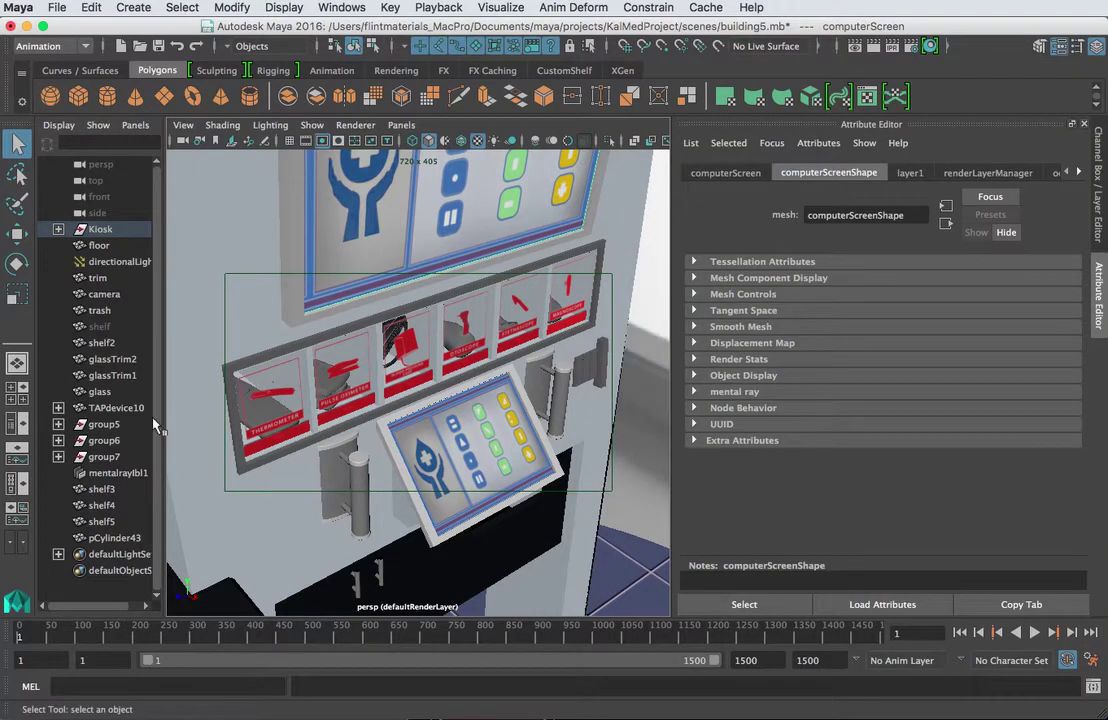
left_click(110, 261)
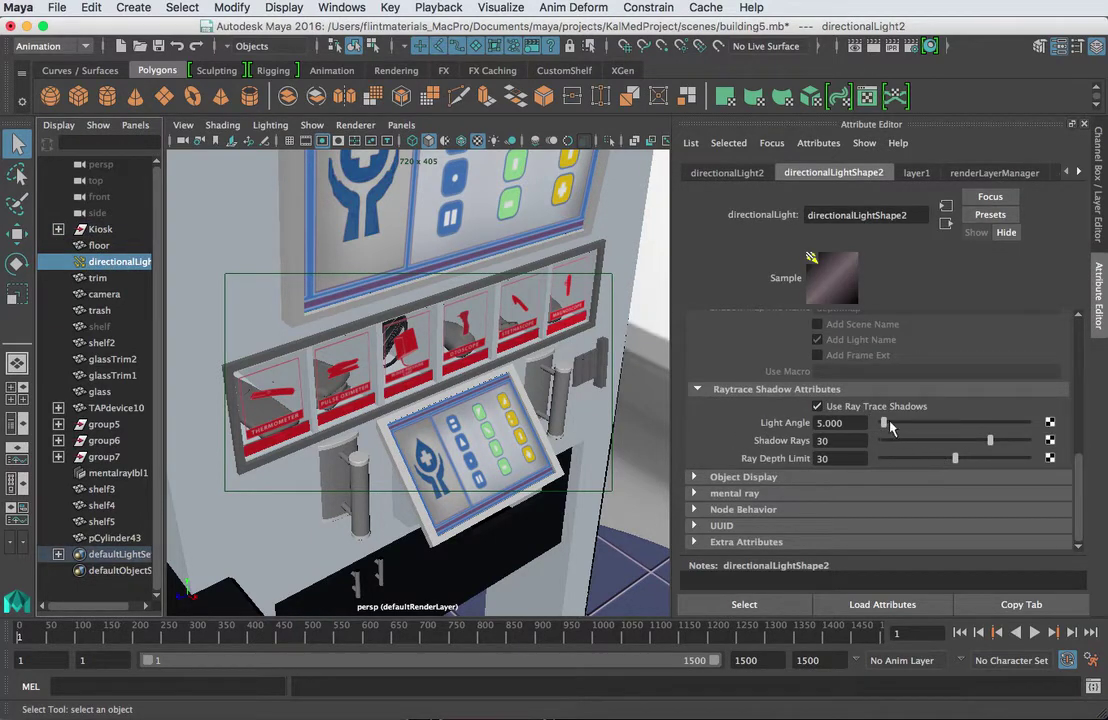
left_click_drag(883, 422, 860, 423)
left_click_drag(990, 440, 830, 441)
left_click_drag(955, 458, 826, 450)
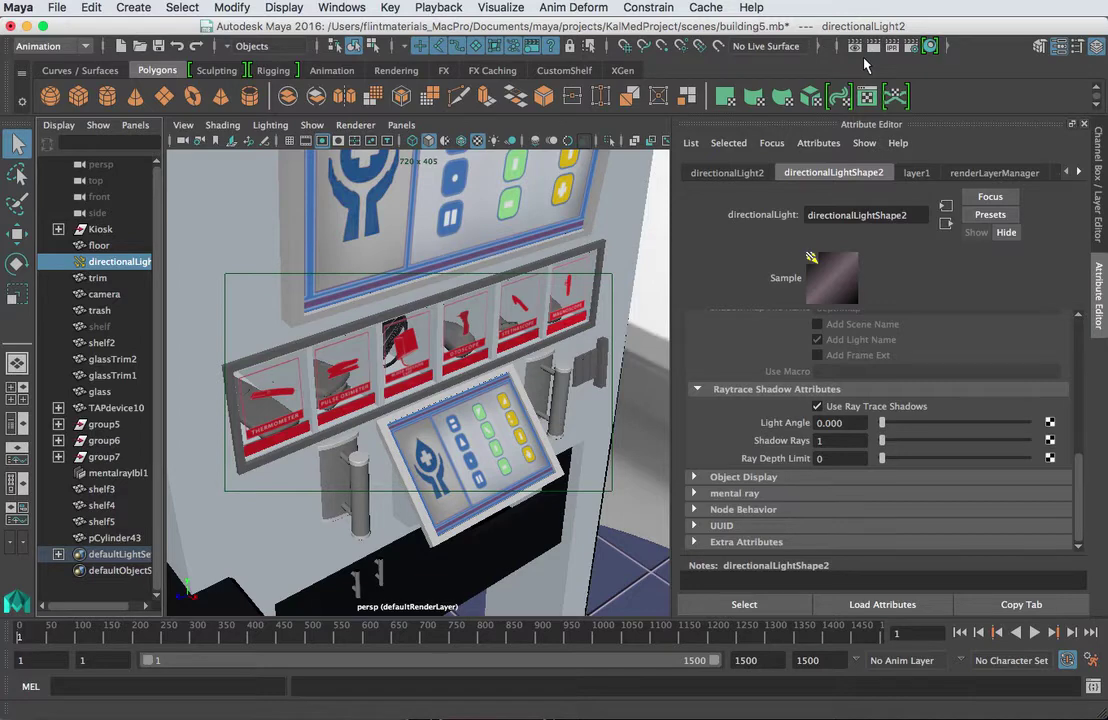
left_click(872, 48)
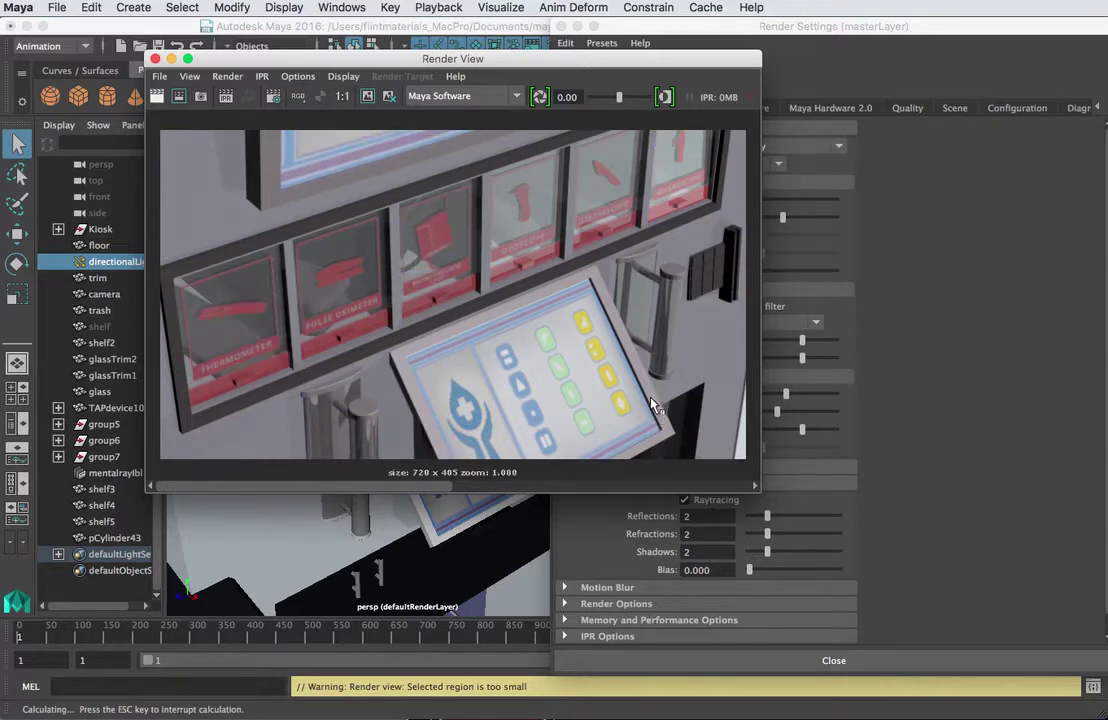
mouse_move(435, 482)
left_mouse_down()
mouse_move(597, 484)
mouse_move(420, 484)
left_mouse_up()
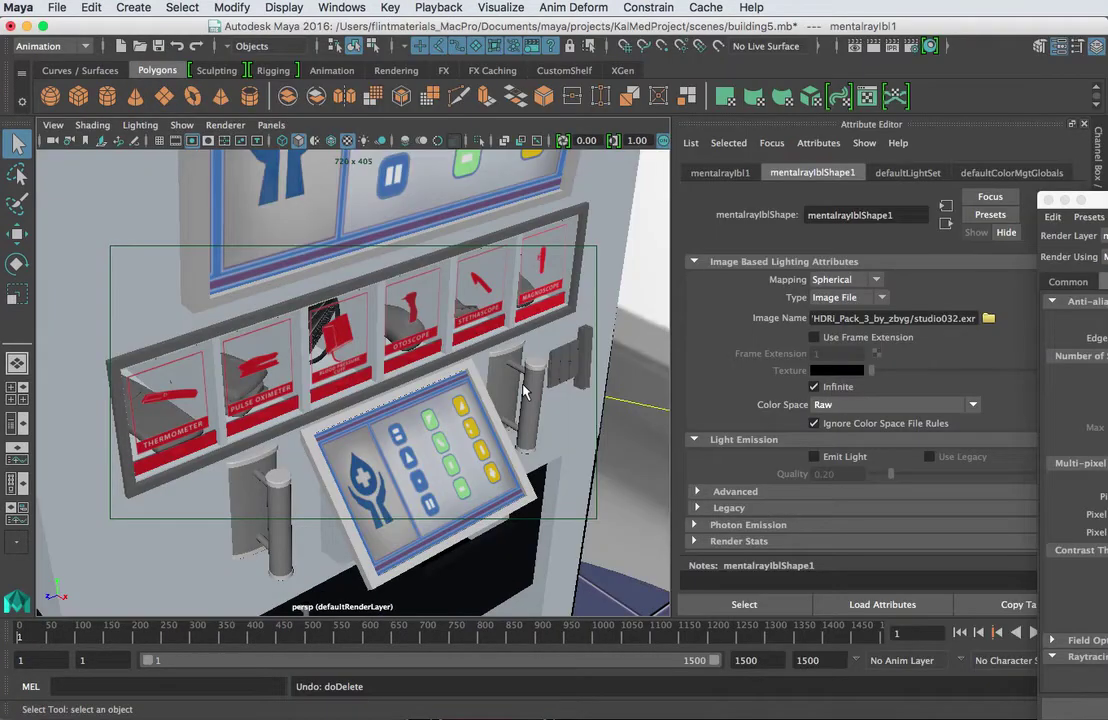
Apply the Intermediate anti-aliasing preset with High quality edges, then close Render Settings.
left_click_drag(1090, 200, 722, 82)
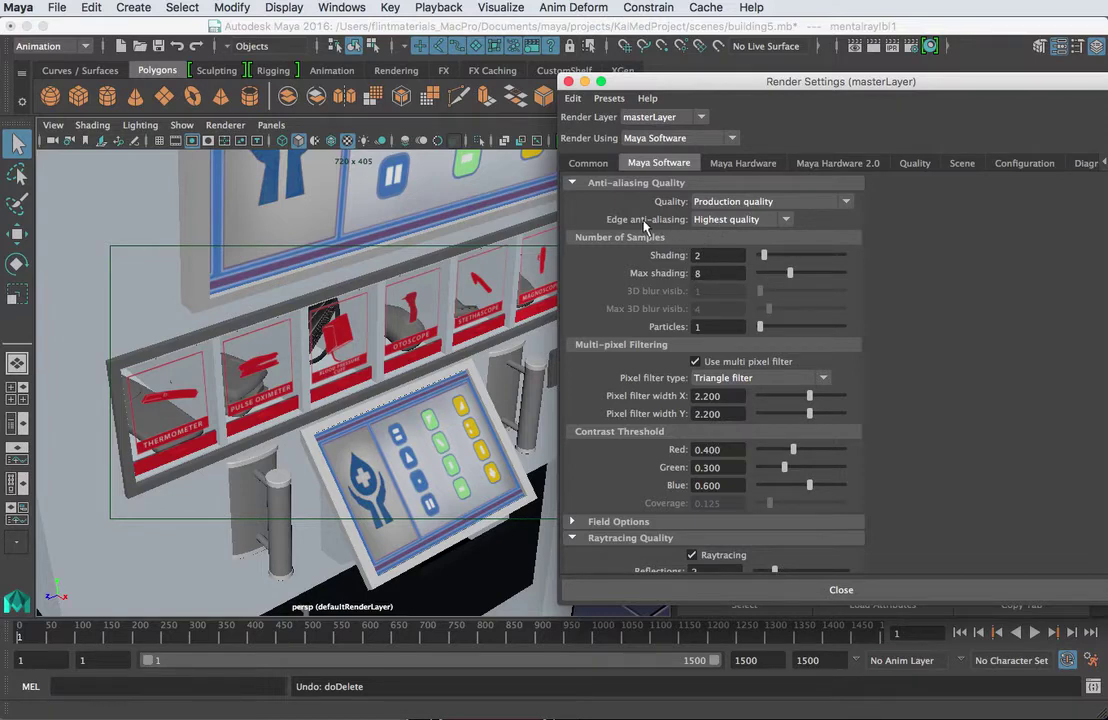
left_click(734, 222)
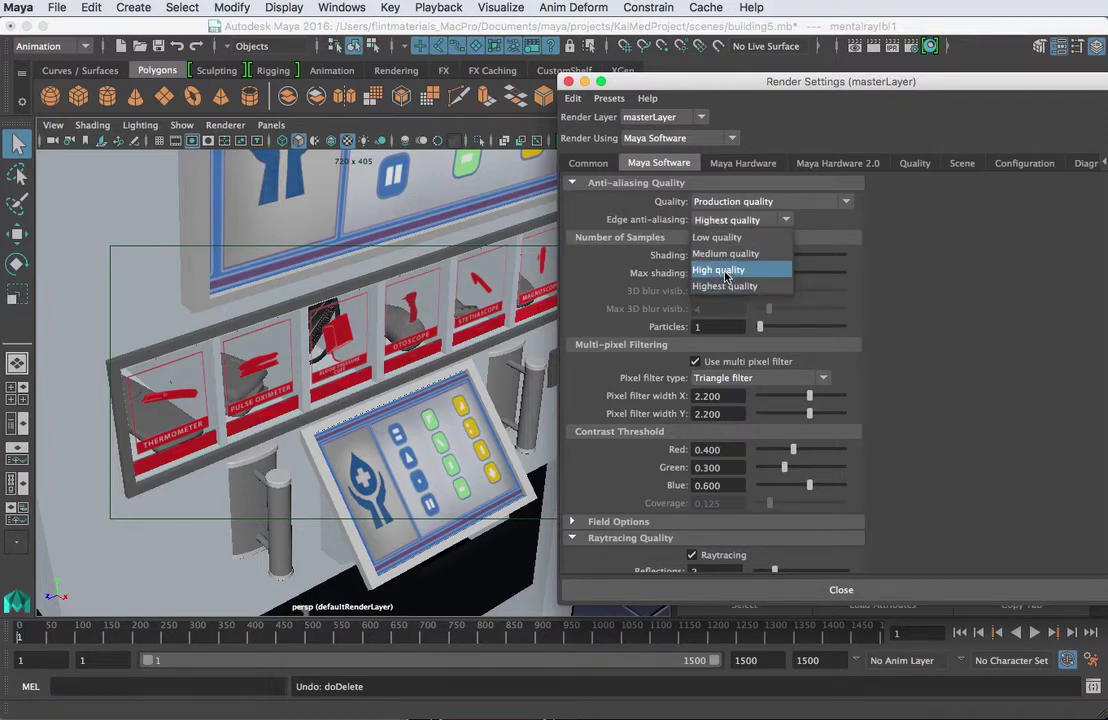
left_click(726, 266)
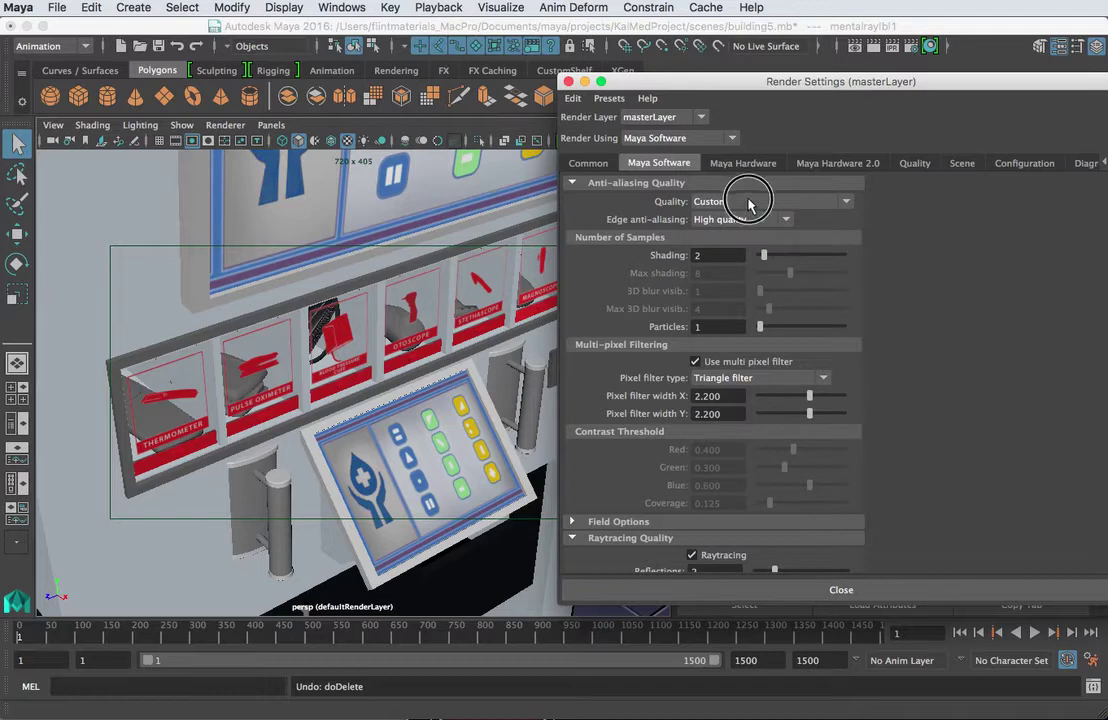
left_click(749, 203)
left_click(735, 254)
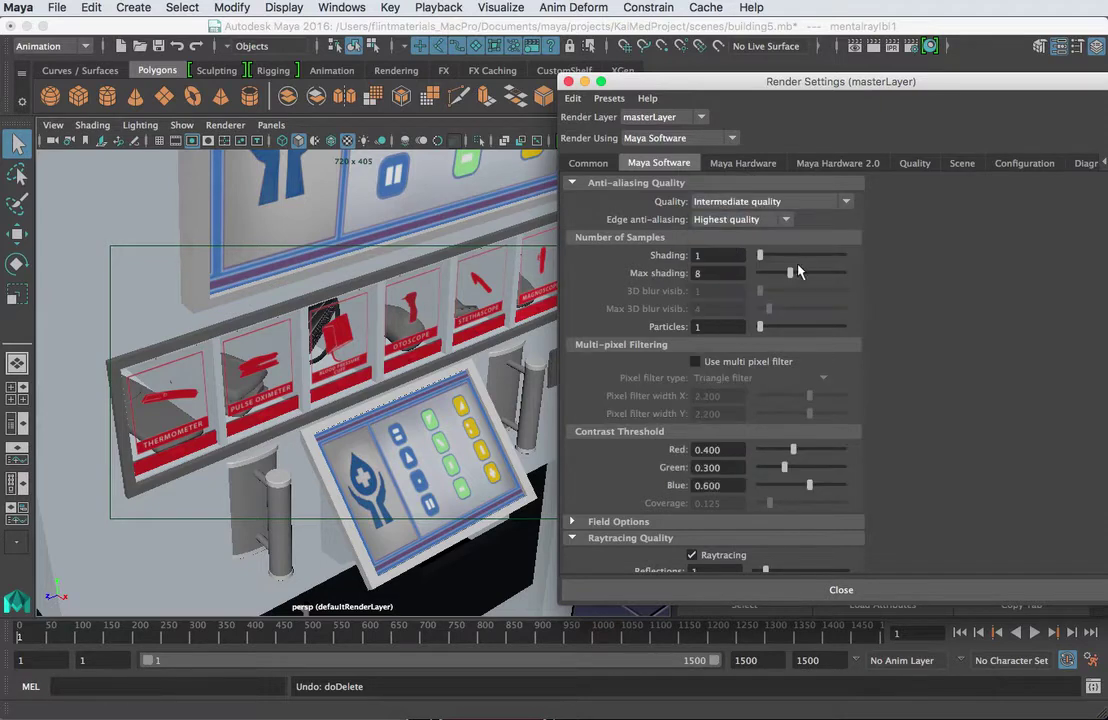
left_click(745, 219)
left_click(750, 267)
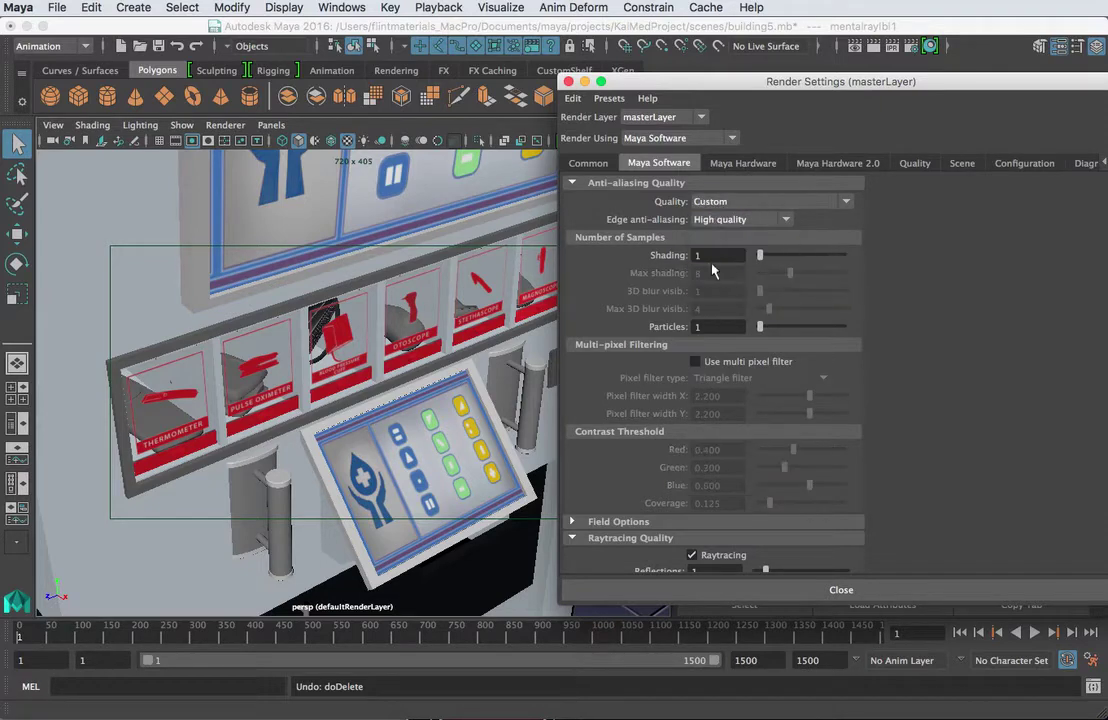
left_click(392, 328)
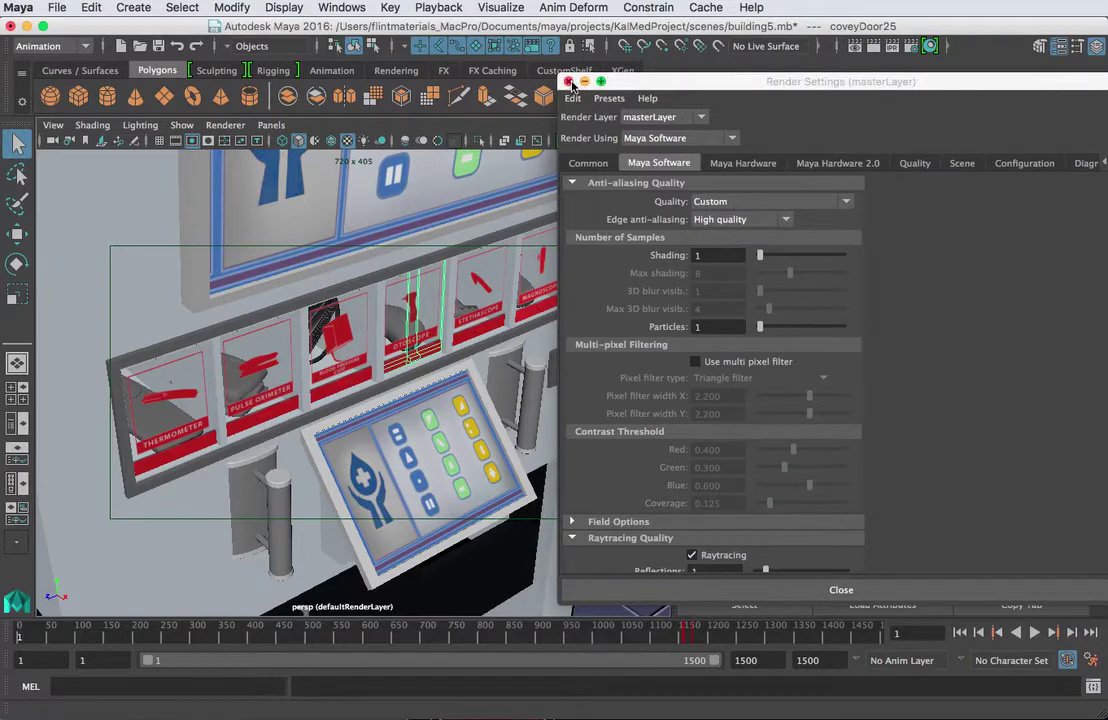
Render the kiosk close-up with the lighter anti-aliasing and move Render View to inspect it.
left_click(585, 81)
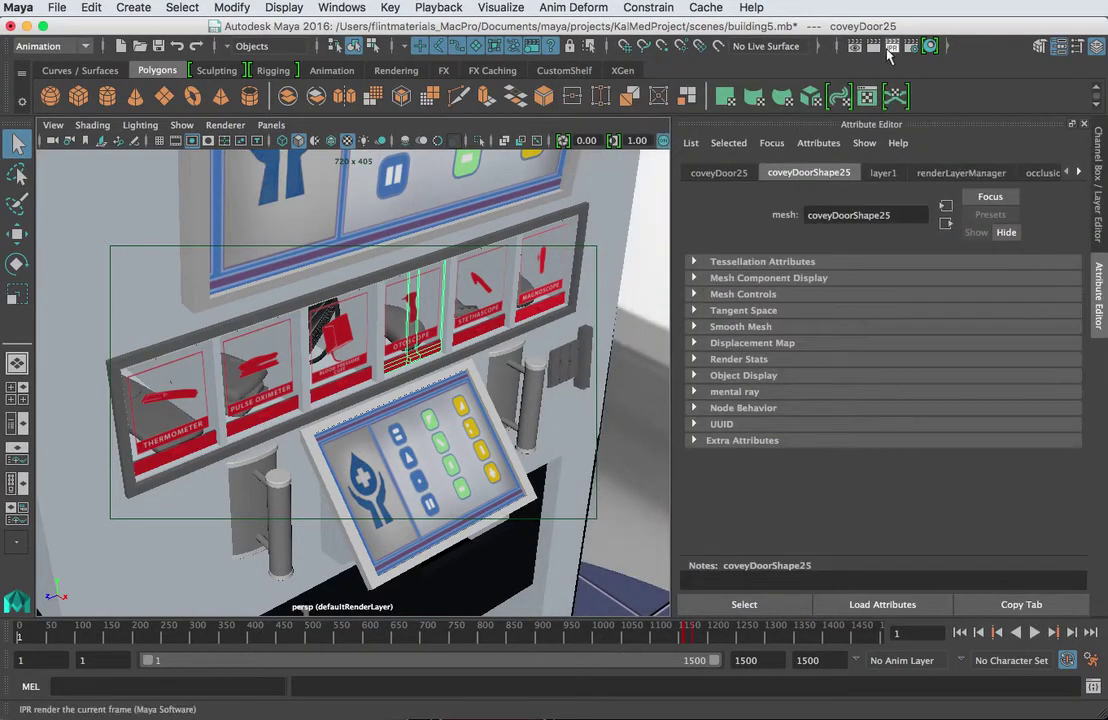
left_click(874, 49)
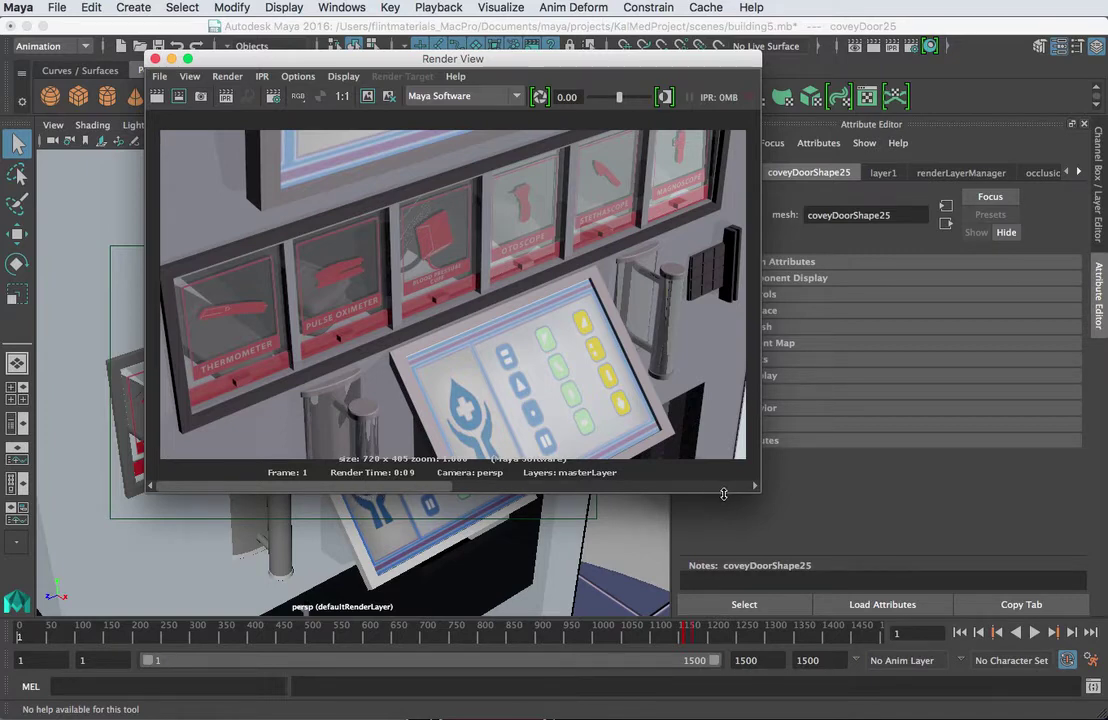
left_click_drag(238, 62, 411, 126)
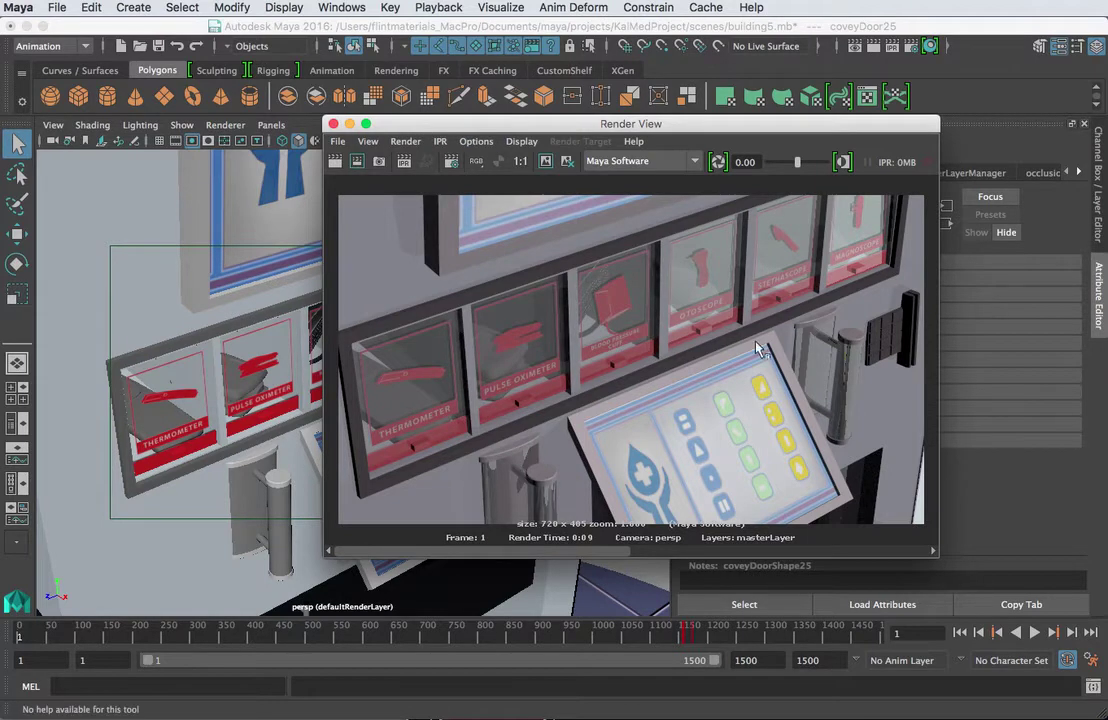
left_click_drag(428, 124, 318, 76)
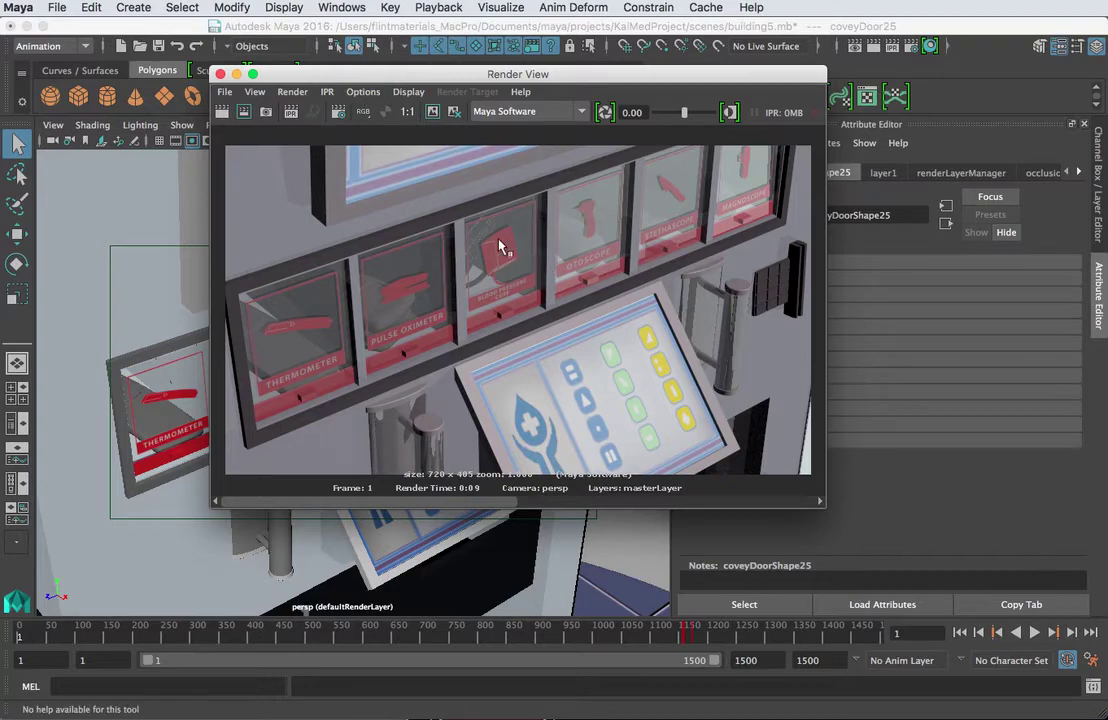
Close the render window, tumble out to the whole kiosk, and select the directional light.
left_click(221, 75)
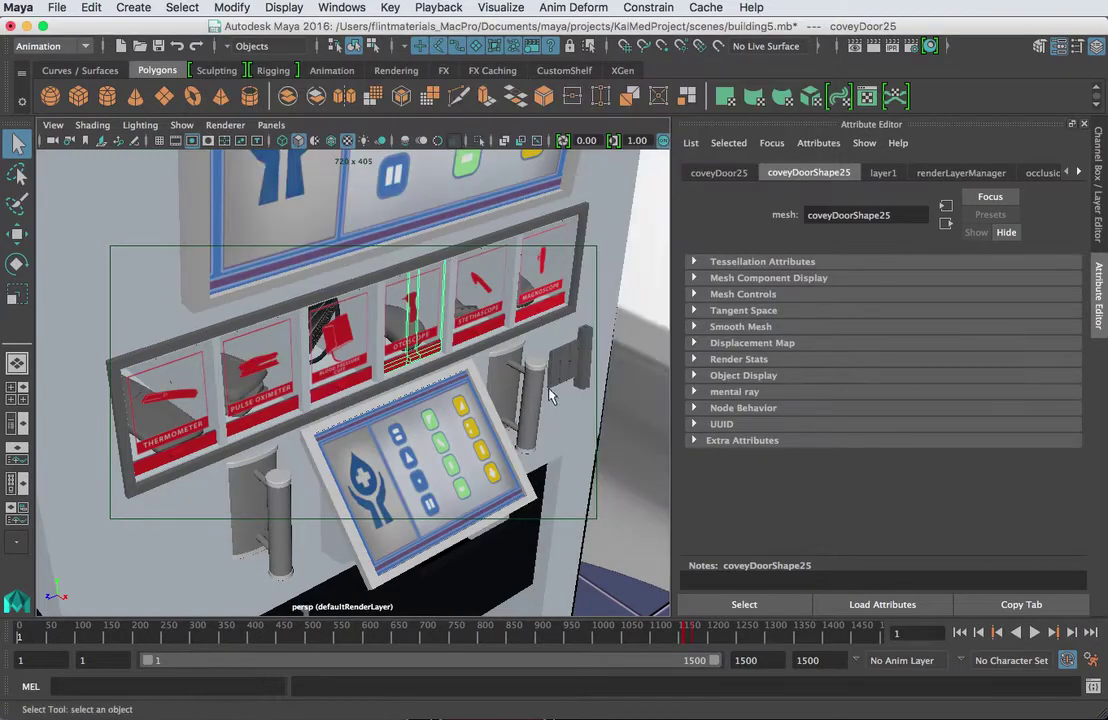
left_click_drag(545, 392, 500, 453, "alt")
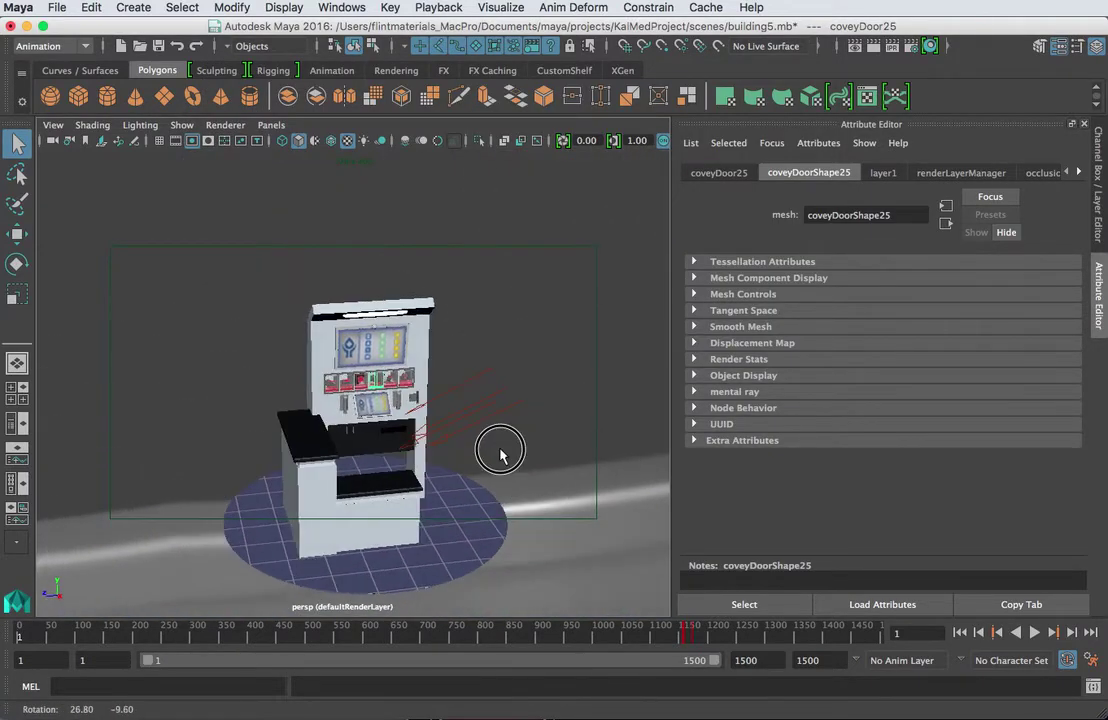
left_click(502, 416)
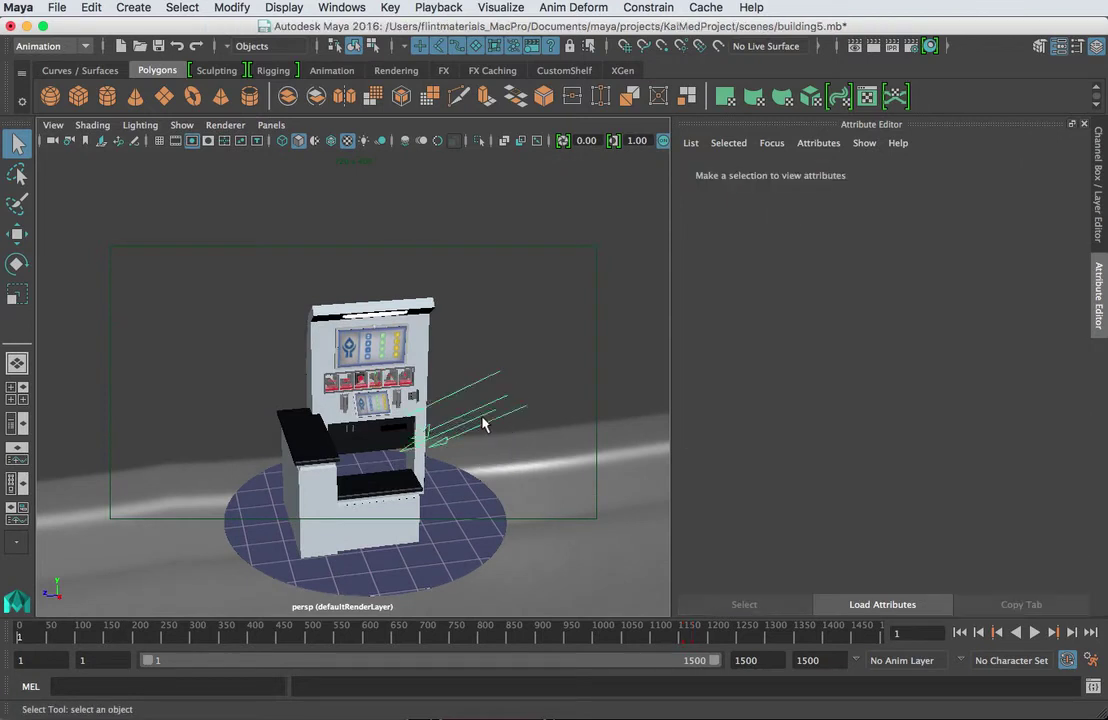
left_click(483, 424)
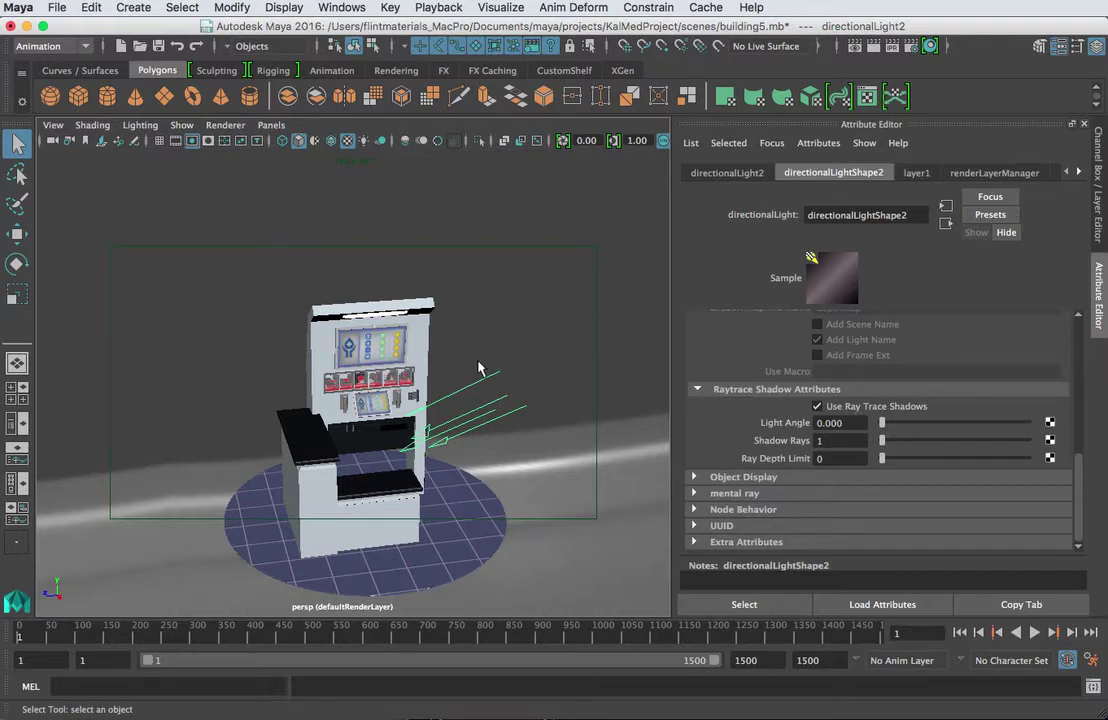
Select the left counter-top slab and bring up its greyShiny material attributes.
left_click(317, 371)
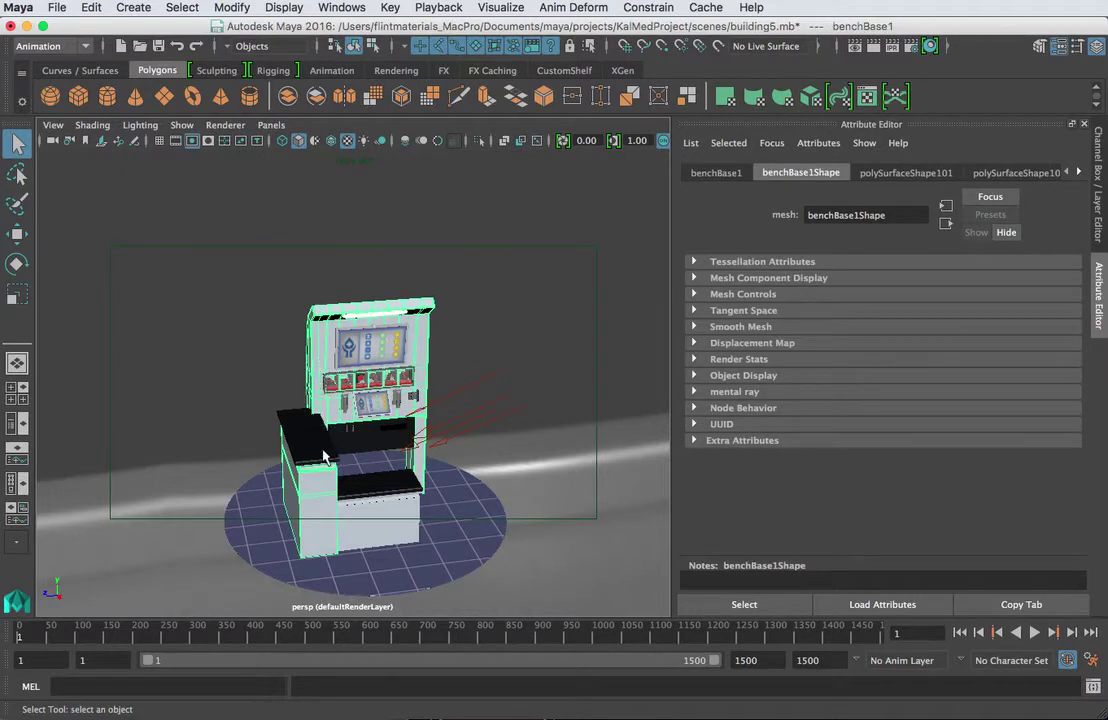
left_click(284, 398)
left_click(332, 457)
left_click(285, 393)
left_click(1078, 172)
left_click(1030, 172)
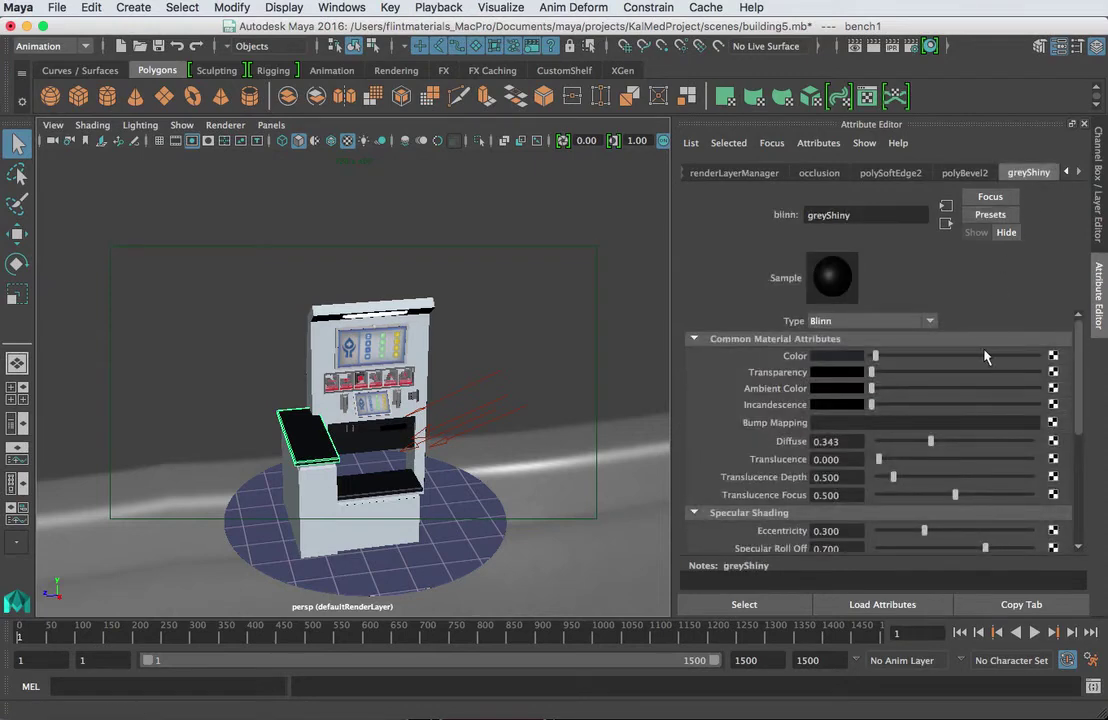
Set greyShiny reflectivity to 0 and render the kiosk from a lower angle.
scroll(965, 390, "down", 3)
scroll(935, 392, "down", 3)
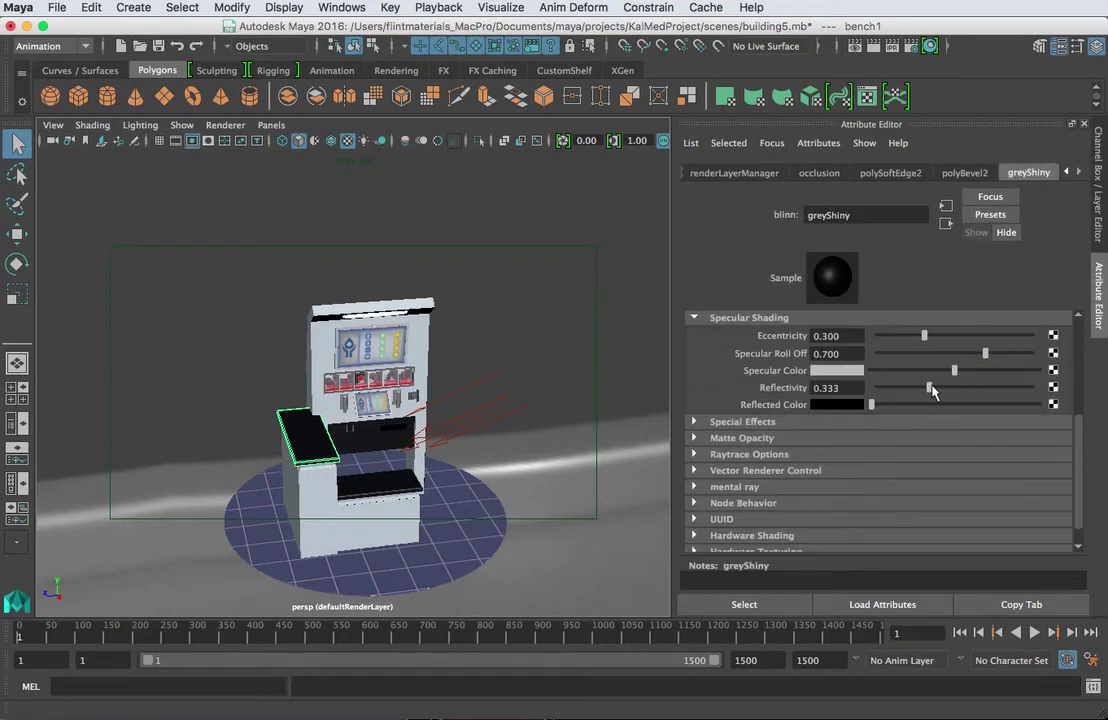
left_click_drag(929, 390, 742, 377)
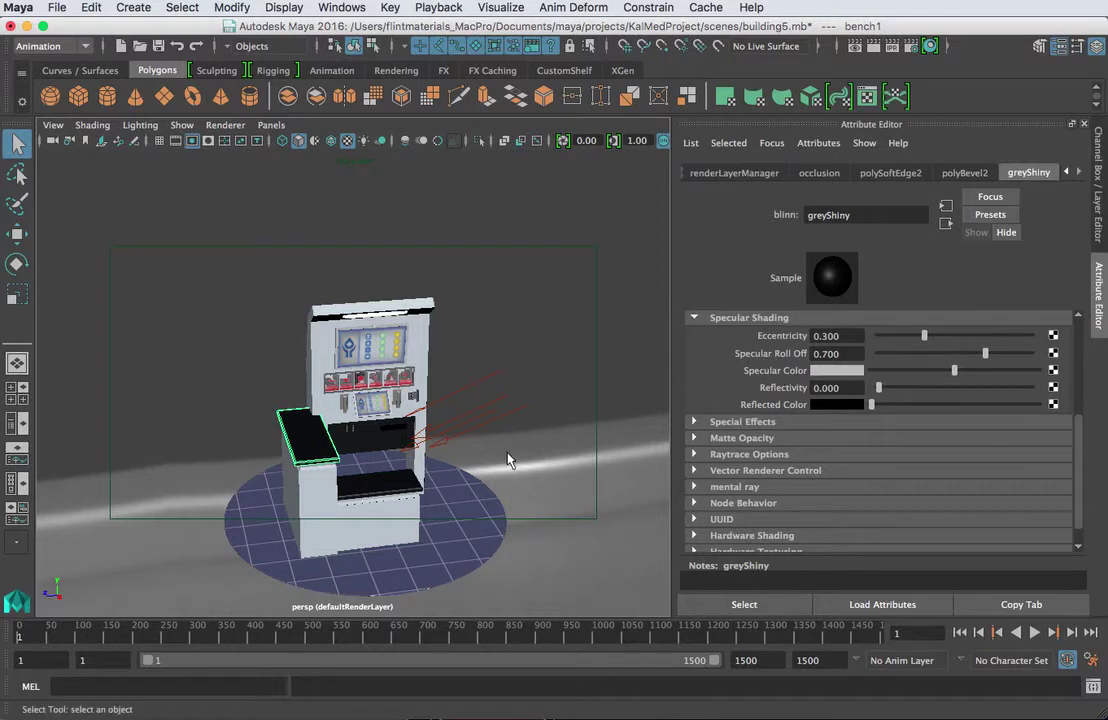
left_click_drag(507, 460, 495, 388, "alt")
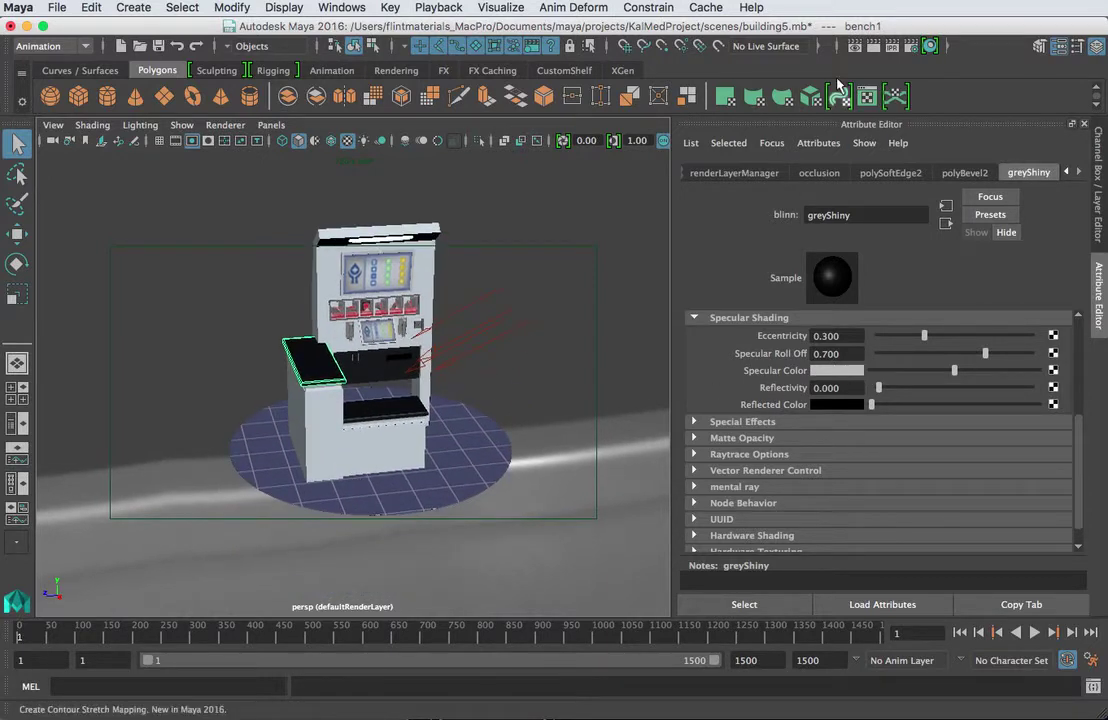
left_click(870, 48)
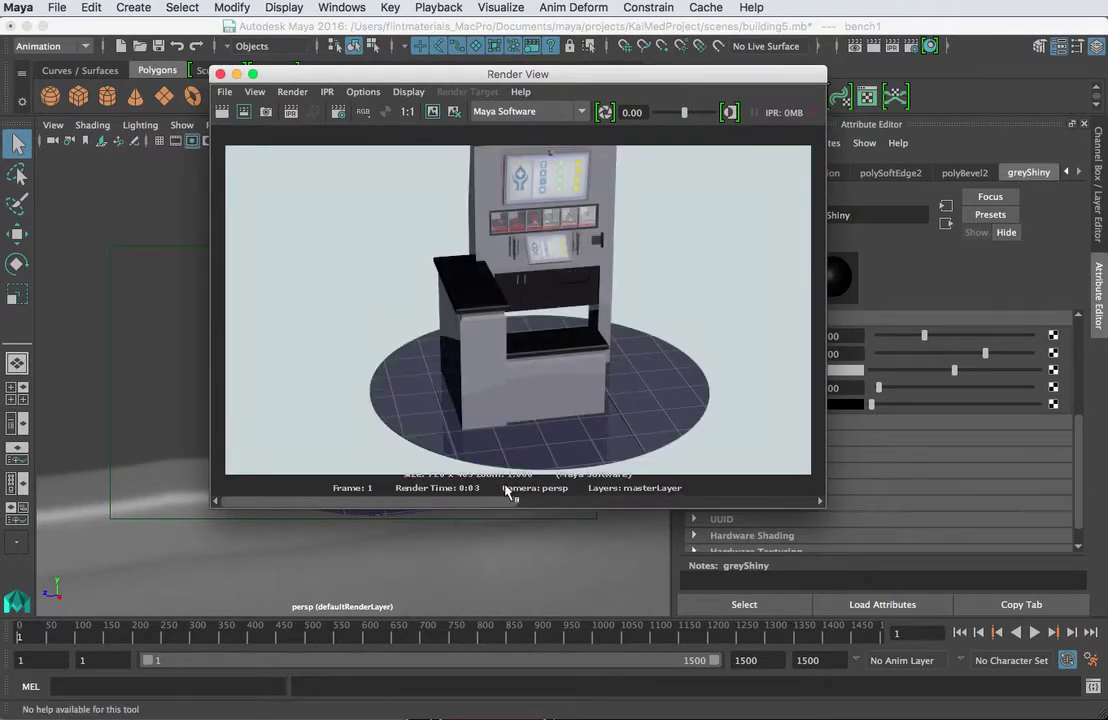
Enlarge the Render View to inspect the kiosk image, then drag it down to uncover the scene.
left_click_drag(825, 506, 1038, 638)
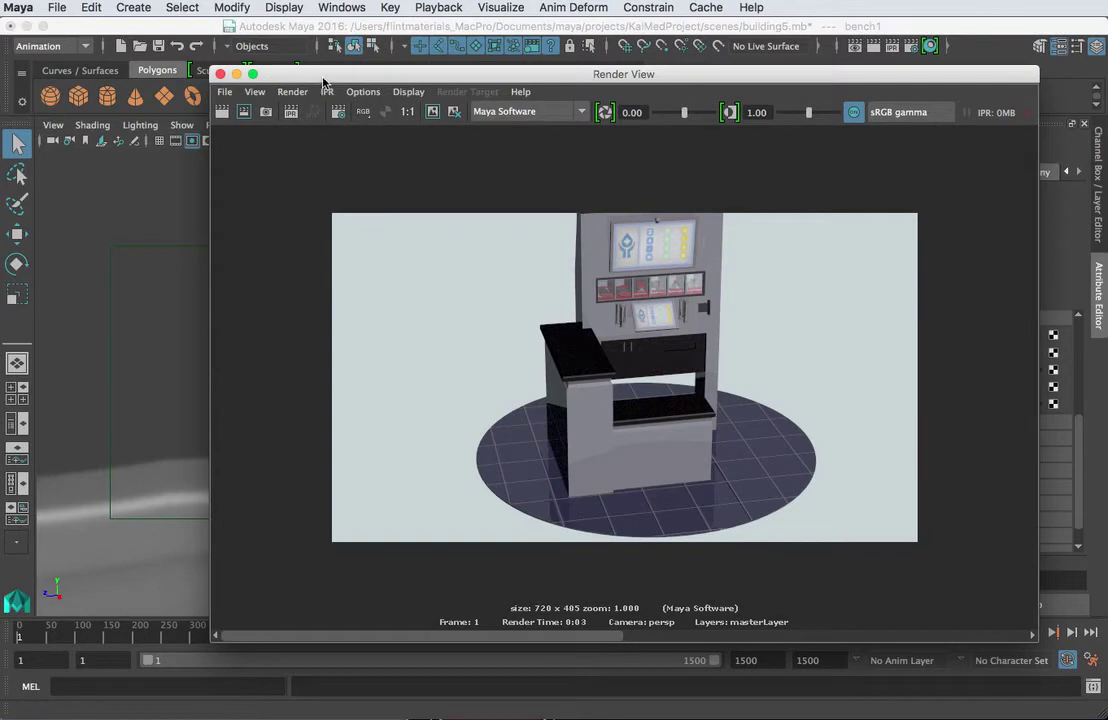
left_click_drag(322, 78, 266, 556)
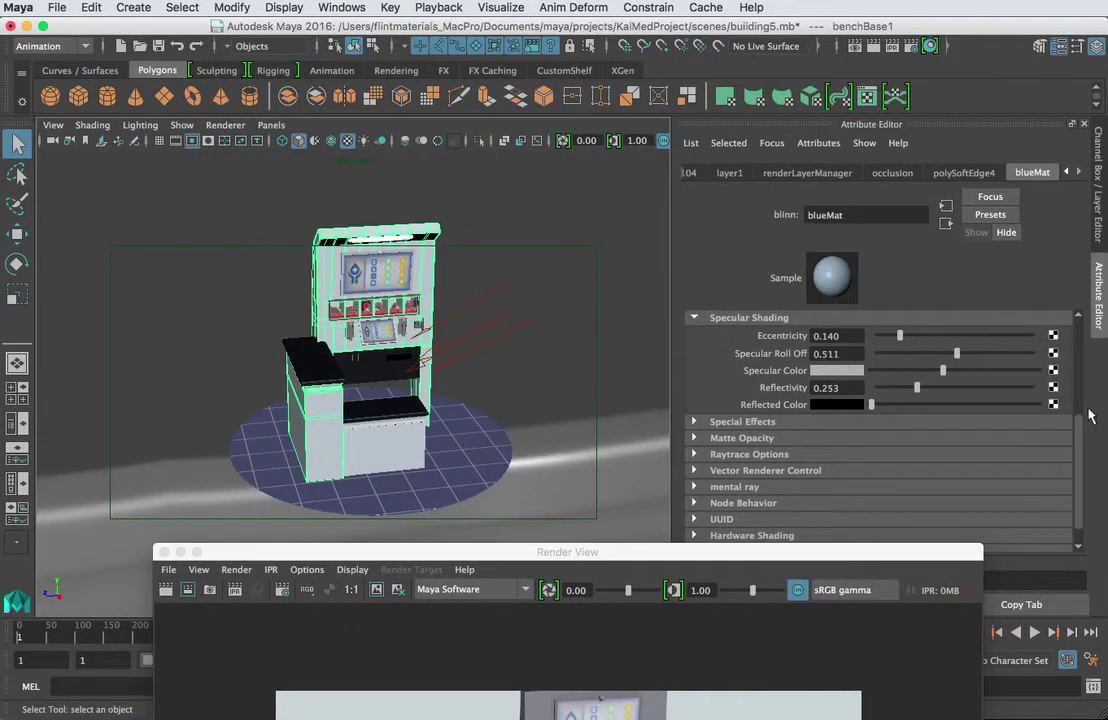
Give blueMat zero reflectivity, high specular roll-off, white specular colour and eccentricity 0.468.
left_click_drag(1077, 436, 1077, 358)
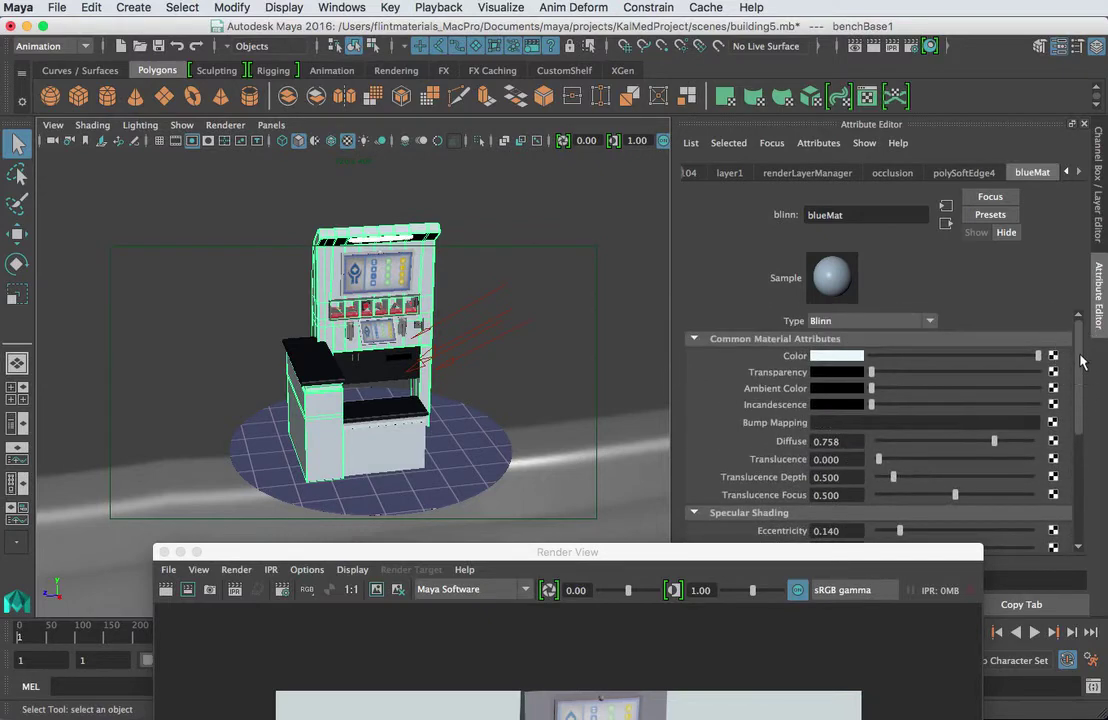
scroll(900, 450, "down", 5)
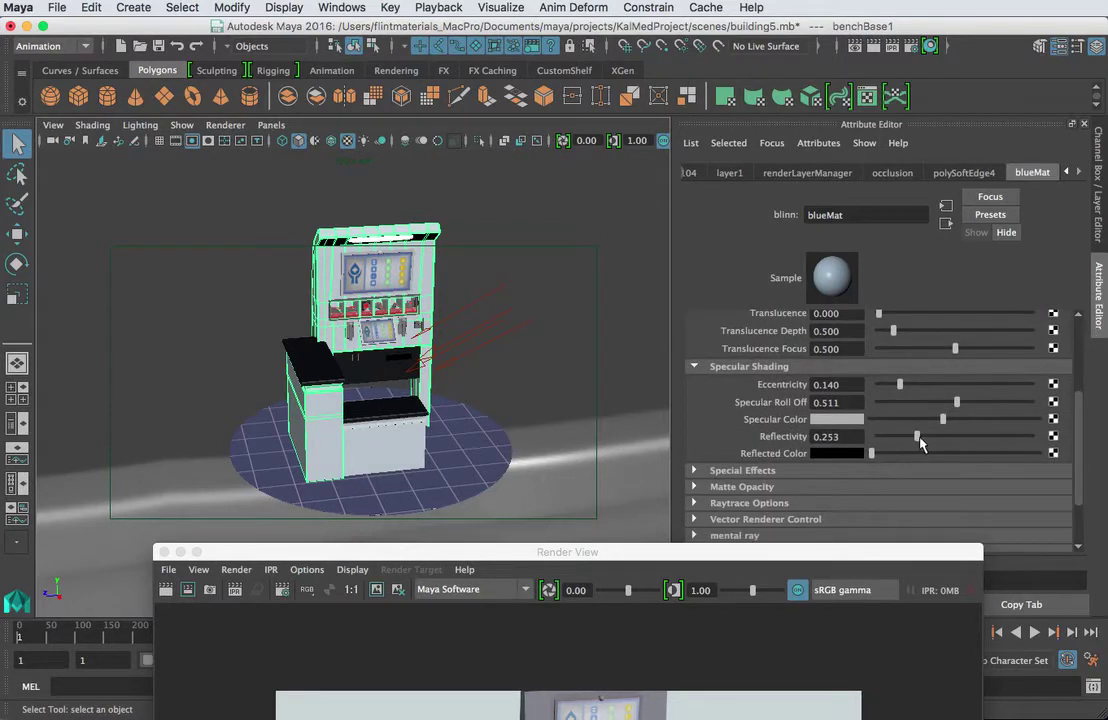
left_click(815, 440)
scroll(965, 472, "up", 3)
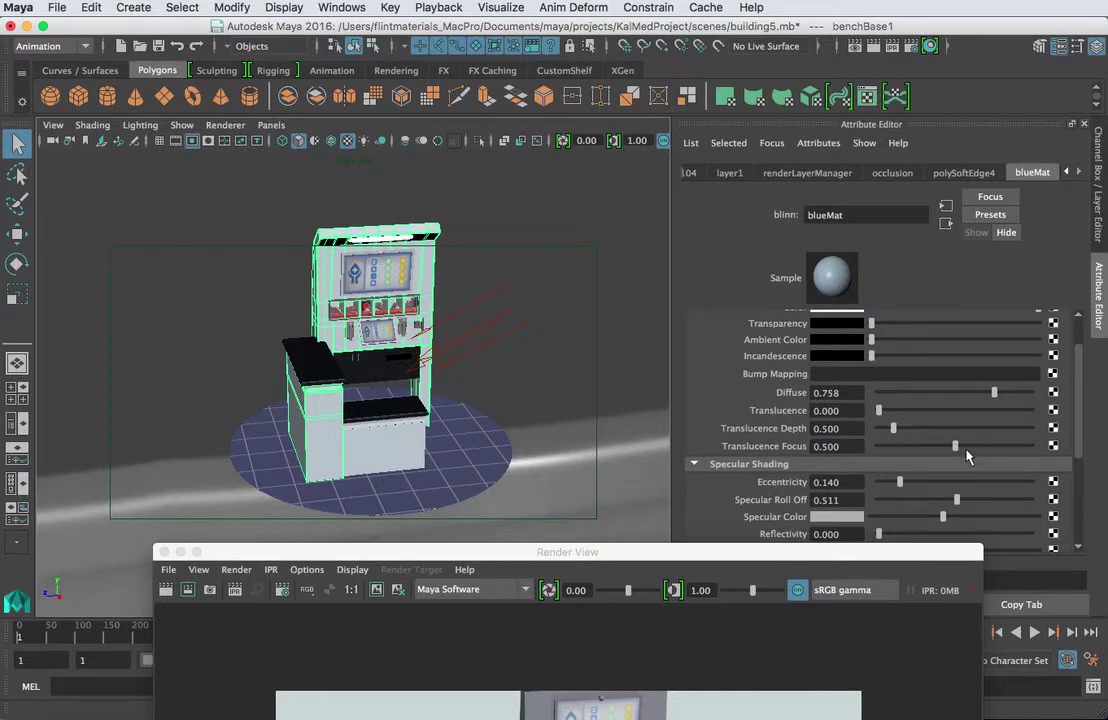
scroll(967, 456, "down", 2)
left_click_drag(957, 451, 1024, 462)
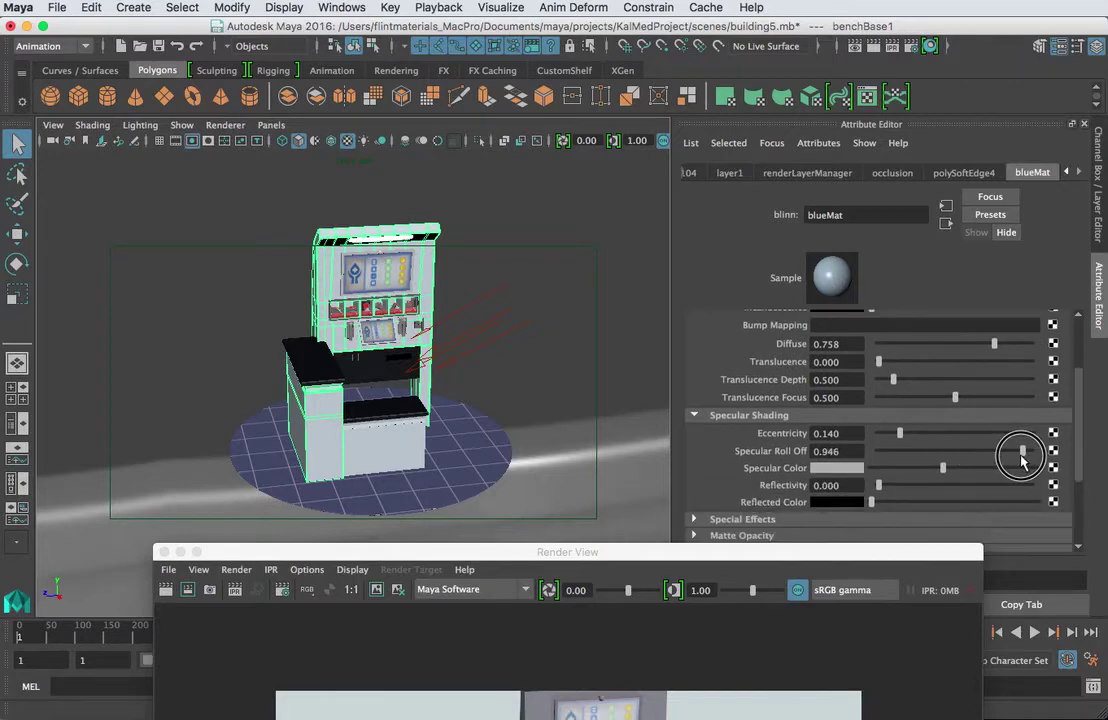
left_click_drag(942, 468, 997, 466)
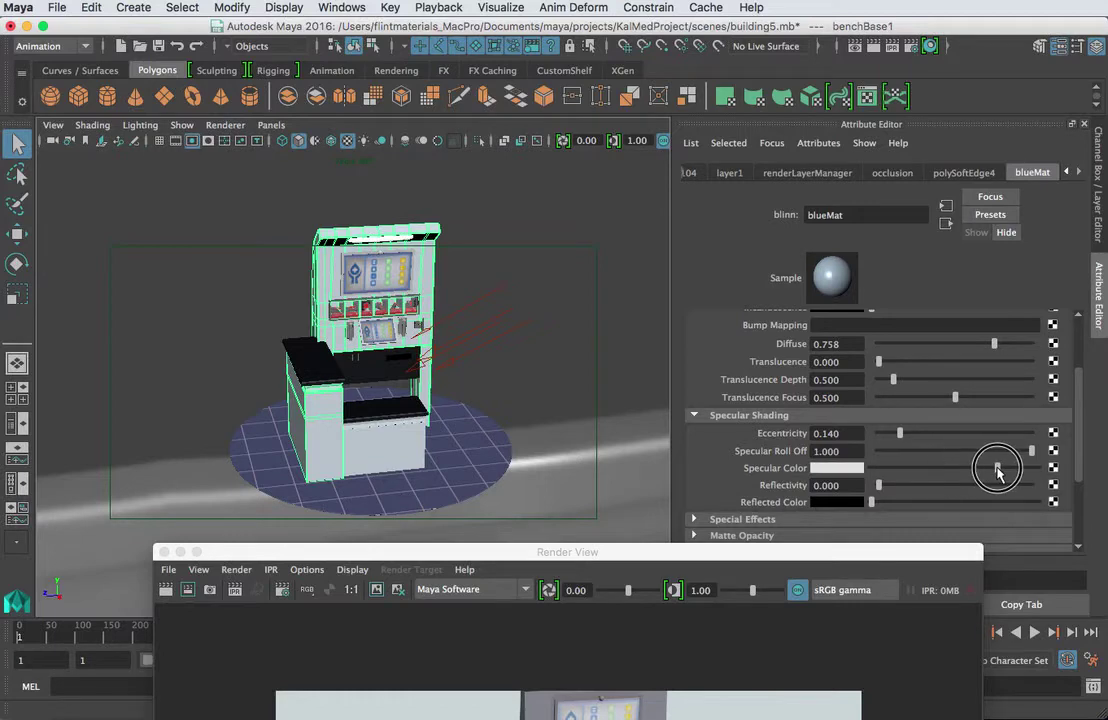
left_click_drag(900, 433, 949, 437)
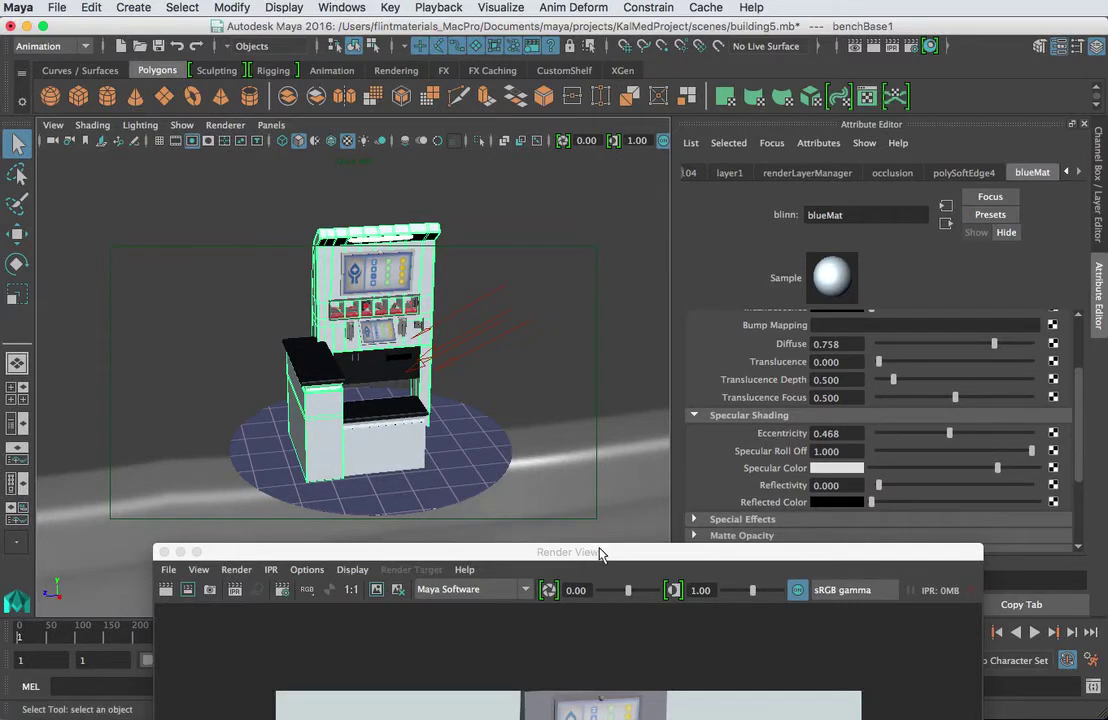
Re-render the kiosk, minimize the preview, and raise blueMat diffuse to 0.866.
left_click_drag(601, 552, 688, 35)
left_click(252, 72)
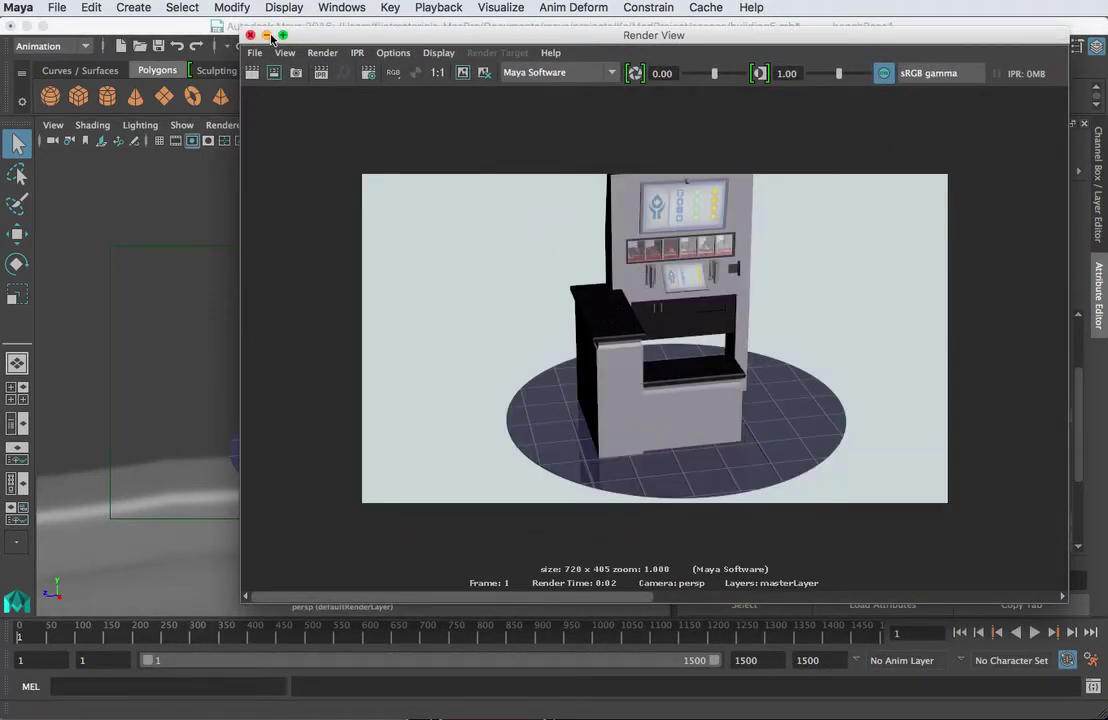
left_click(266, 35)
scroll(958, 380, "up", 3)
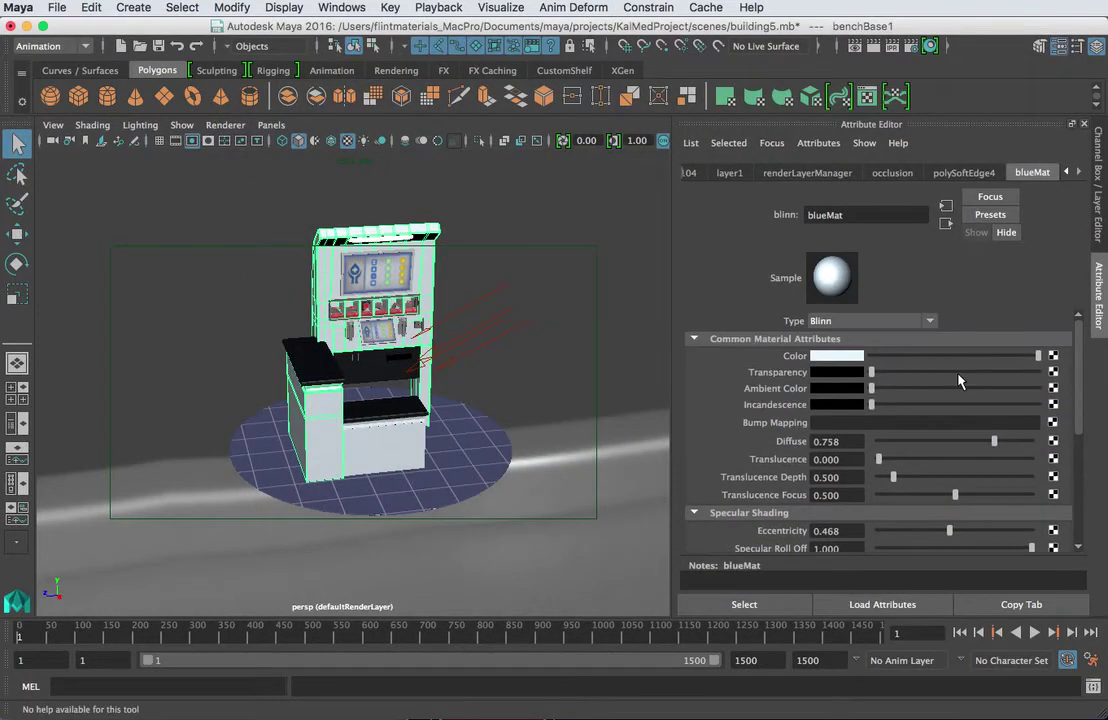
left_click_drag(994, 442, 1010, 441)
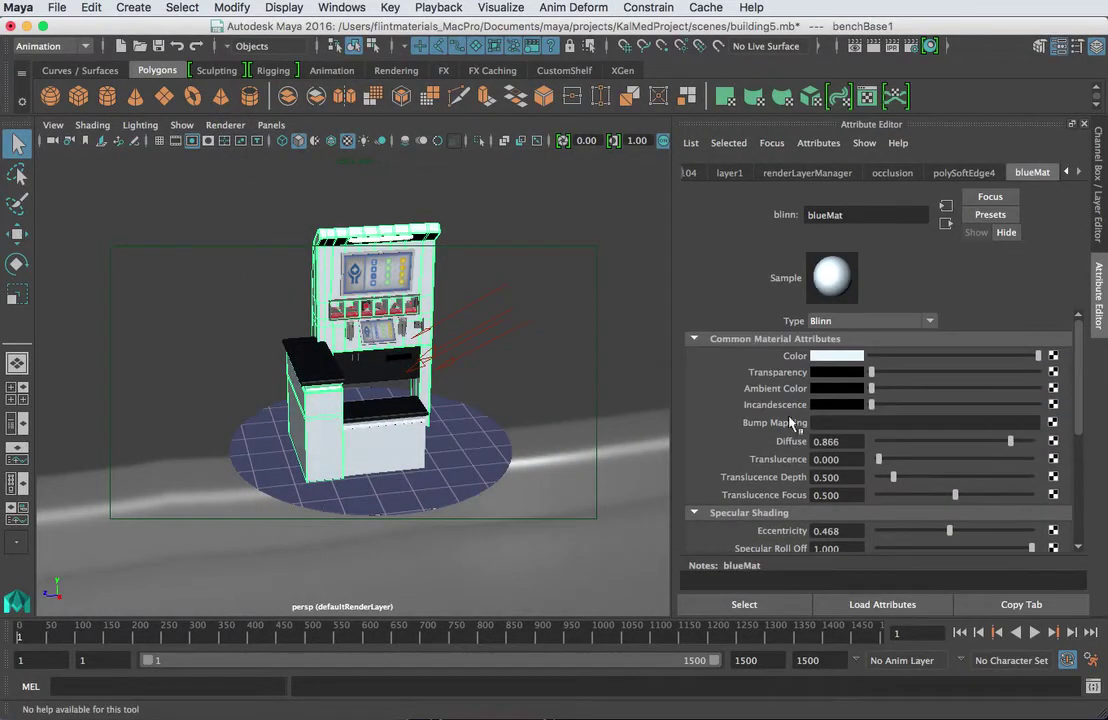
Set directionalLight2's intensity to 1.0 and render the kiosk.
left_click(481, 345)
left_click(480, 334)
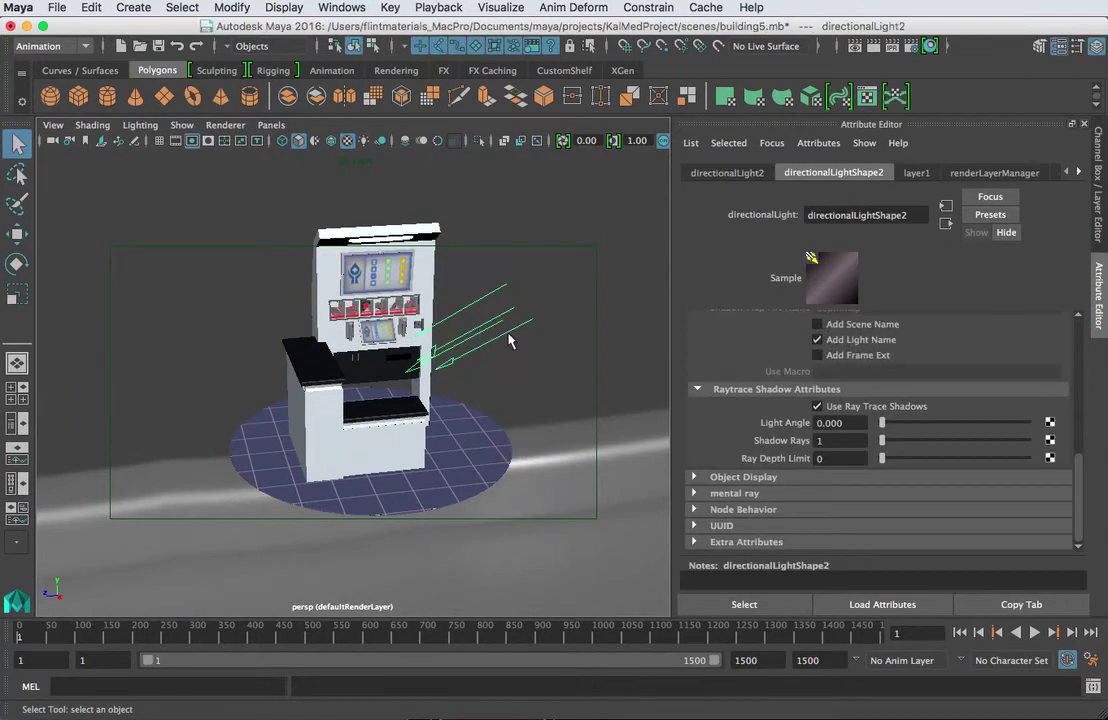
scroll(947, 376, "up", 5)
scroll(950, 386, "up", 2)
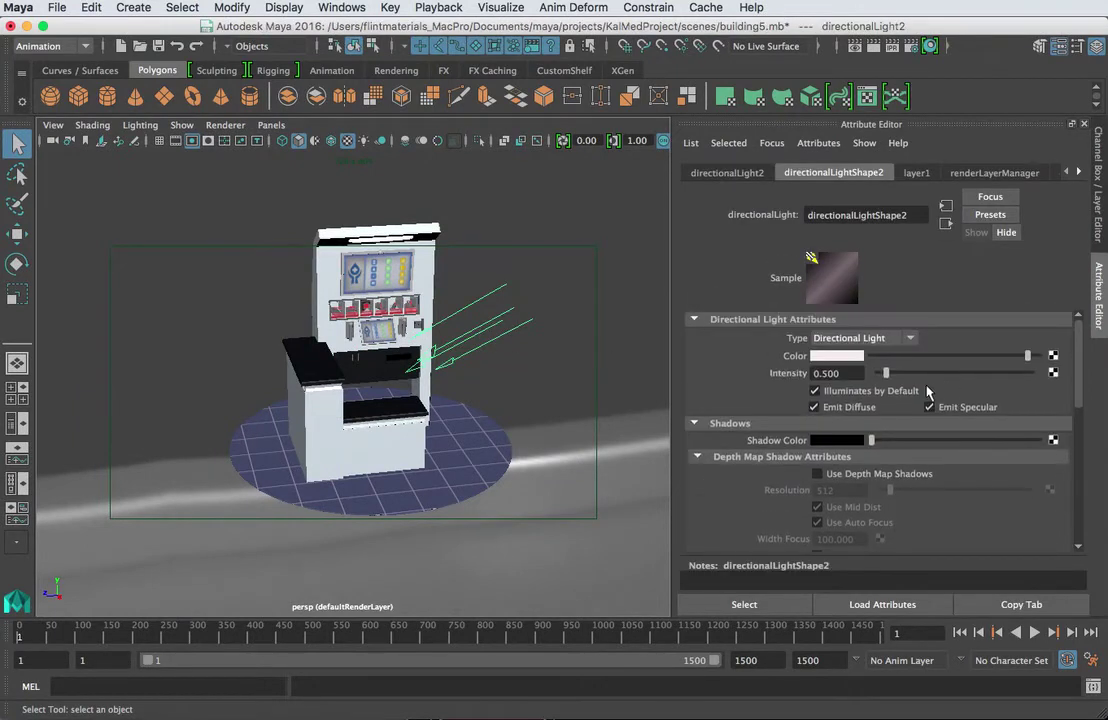
left_click_drag(855, 372, 715, 379)
type("1")
key("Return")
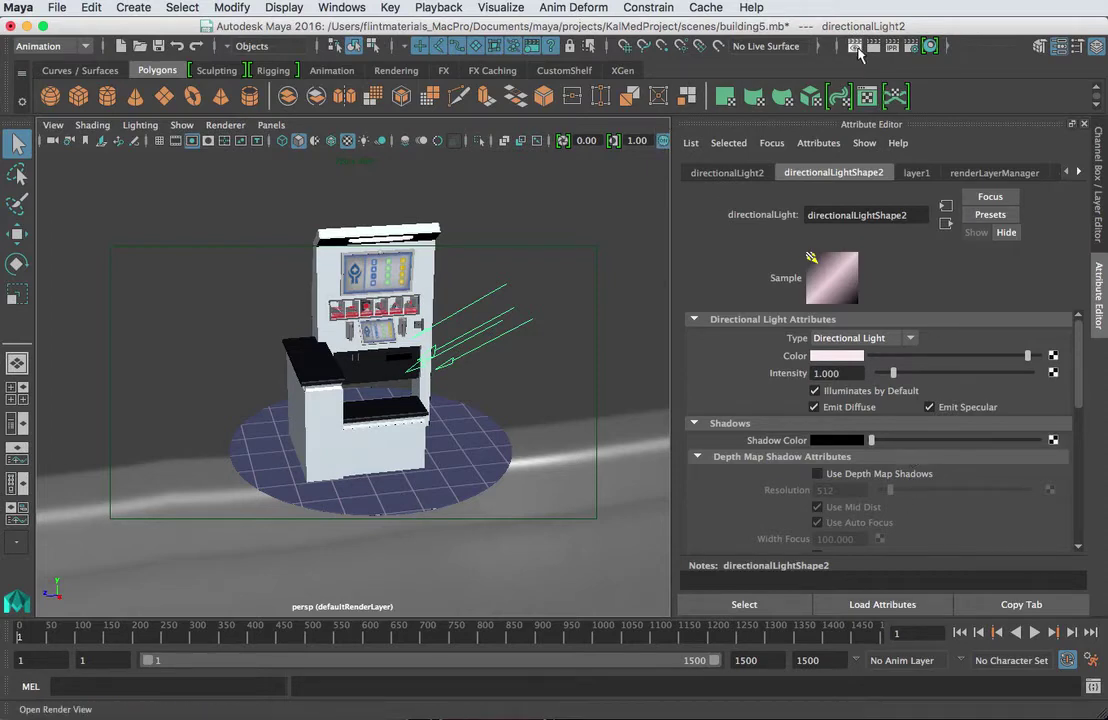
left_click(873, 47)
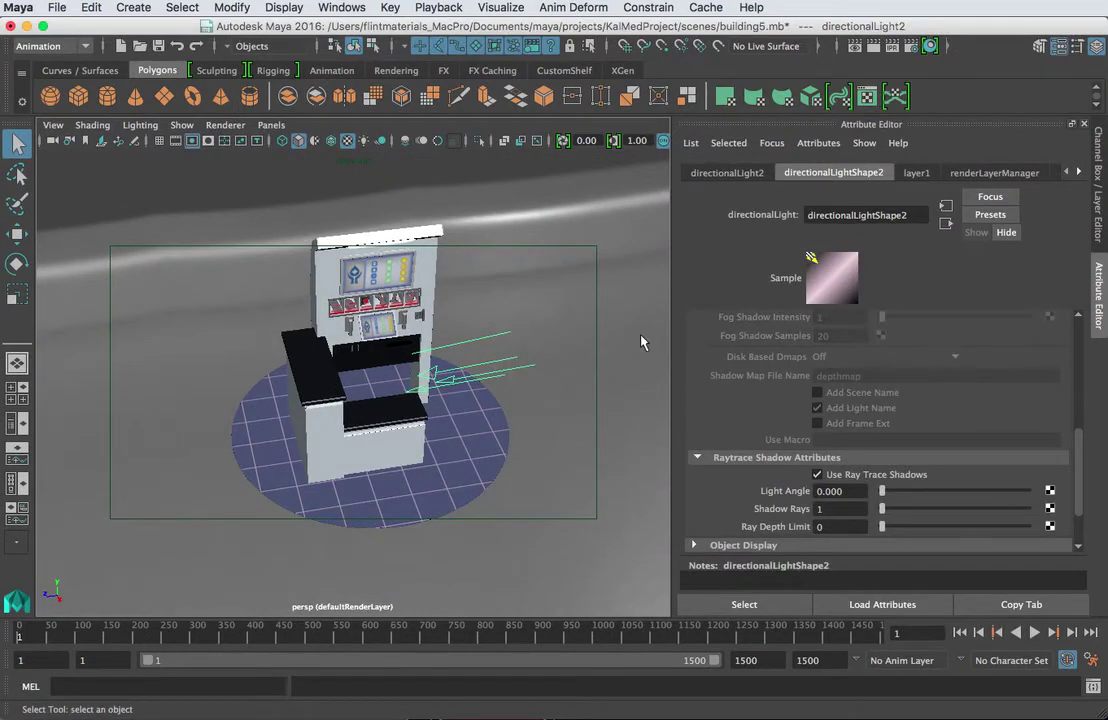
Reselect the directional light and expand its depth-map shadow settings.
left_click(587, 361)
left_click(506, 373)
scroll(790, 365, "up", 5)
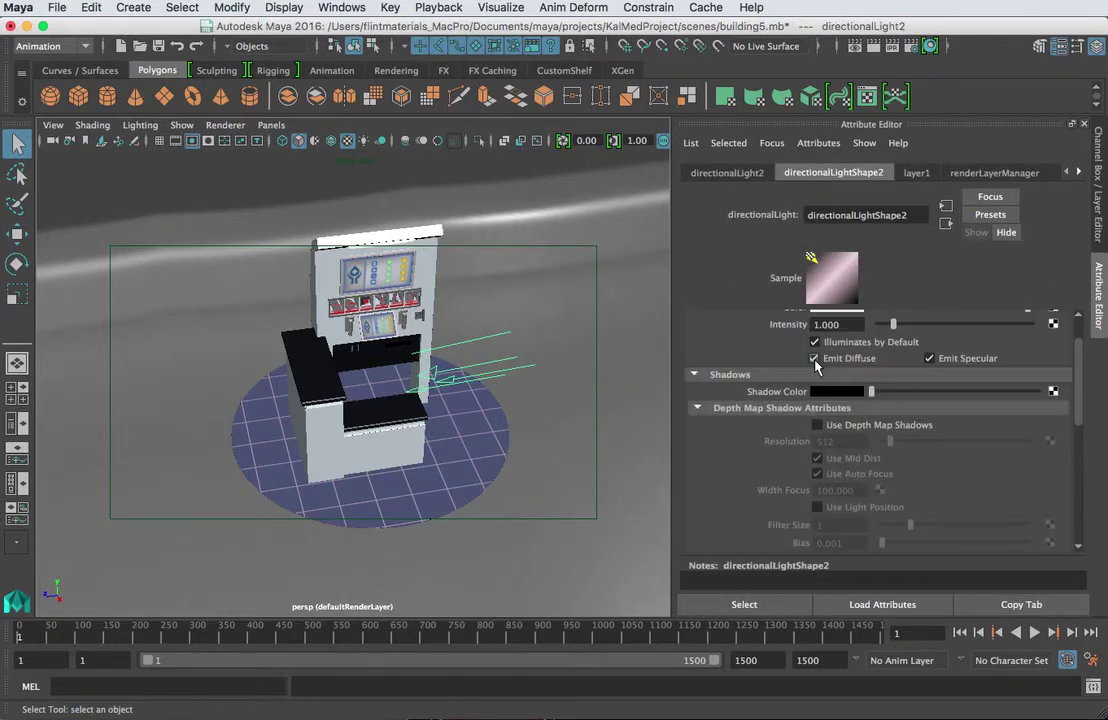
scroll(815, 368, "up", 2)
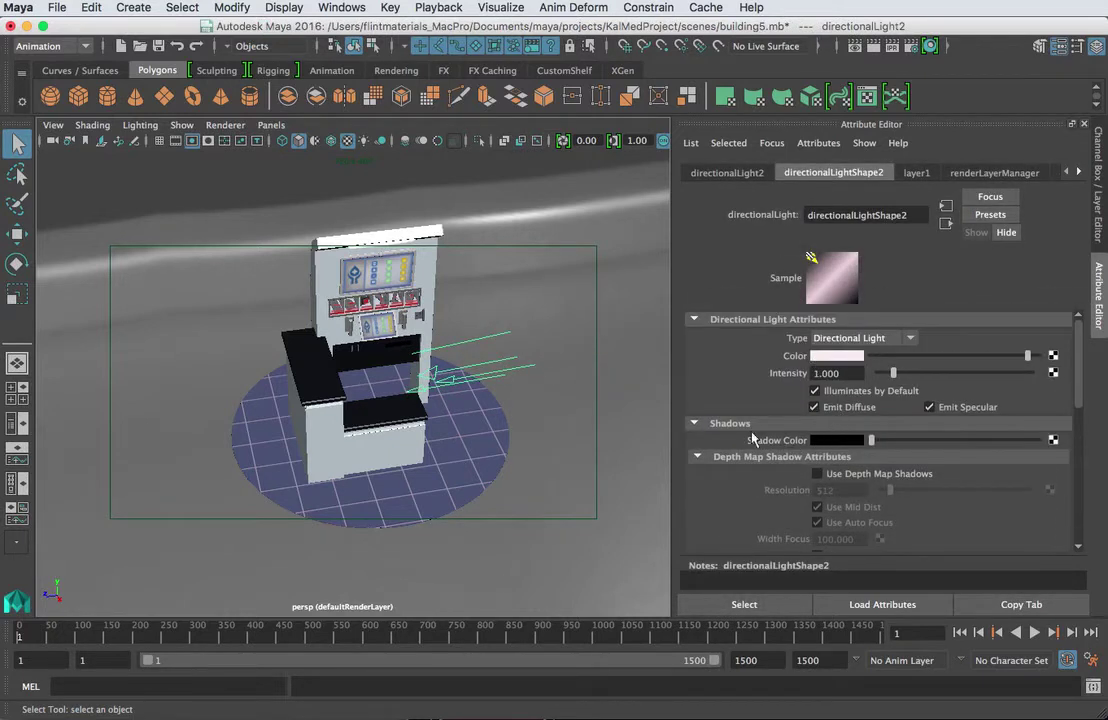
scroll(834, 457, "down", 3)
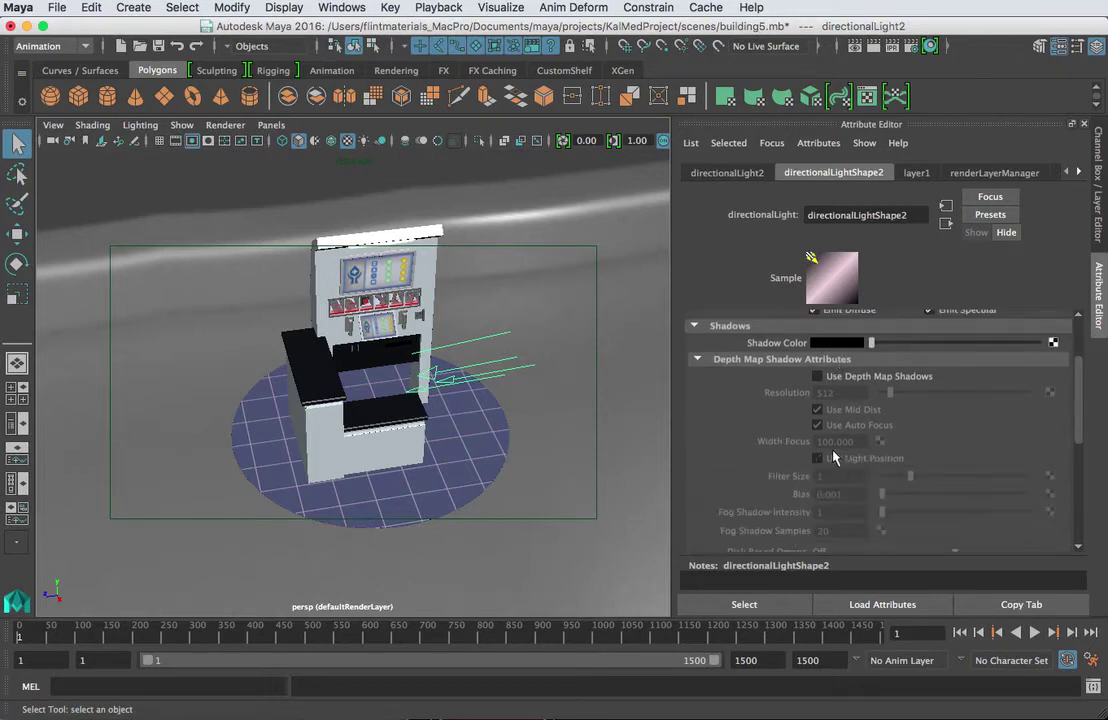
left_click(704, 362)
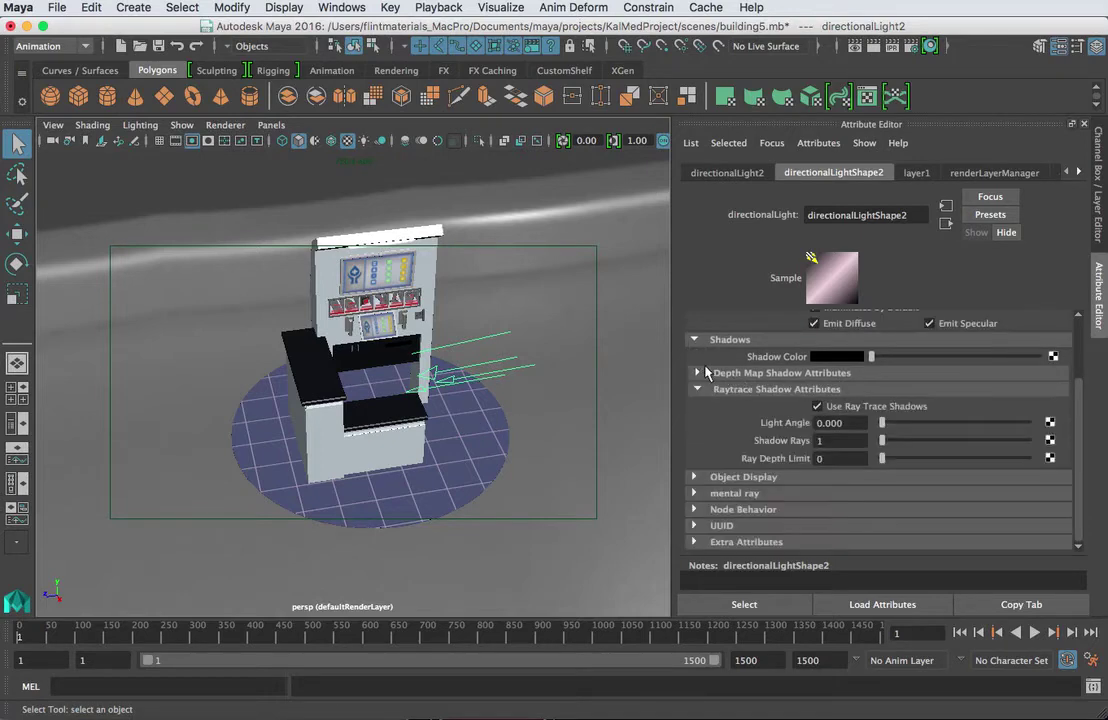
left_click(697, 373)
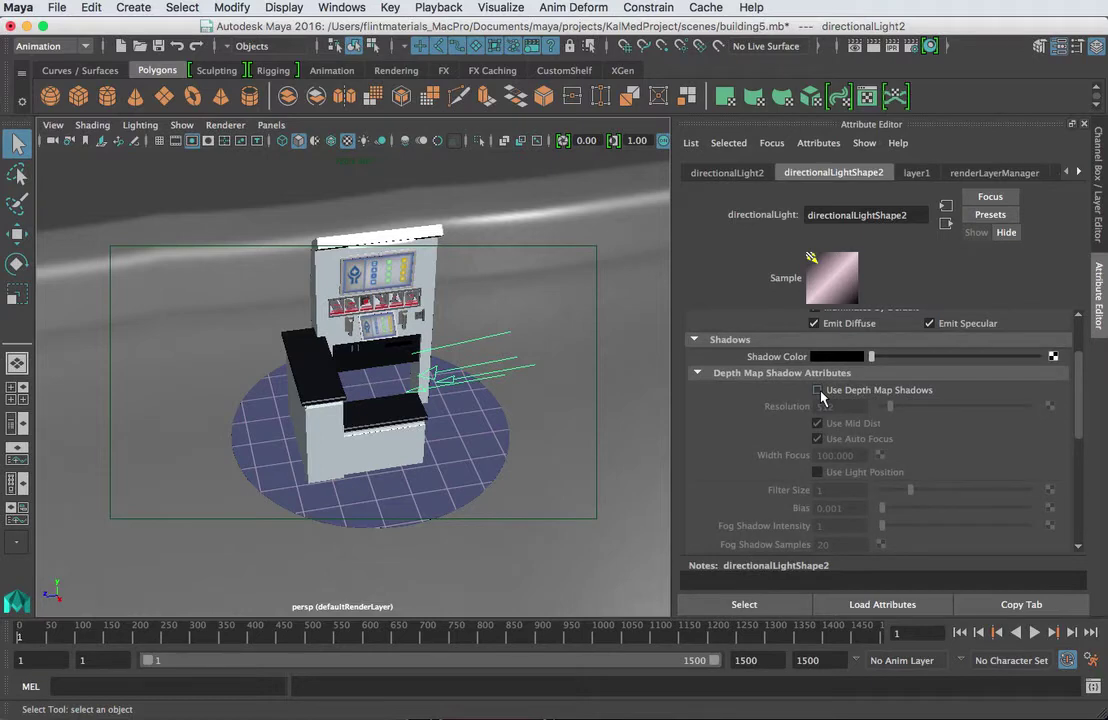
Try ray-traced shadows, then switch the light to depth-map shadows at 512 resolution.
scroll(820, 400, "down", 3)
scroll(822, 450, "down", 3)
left_click(818, 489)
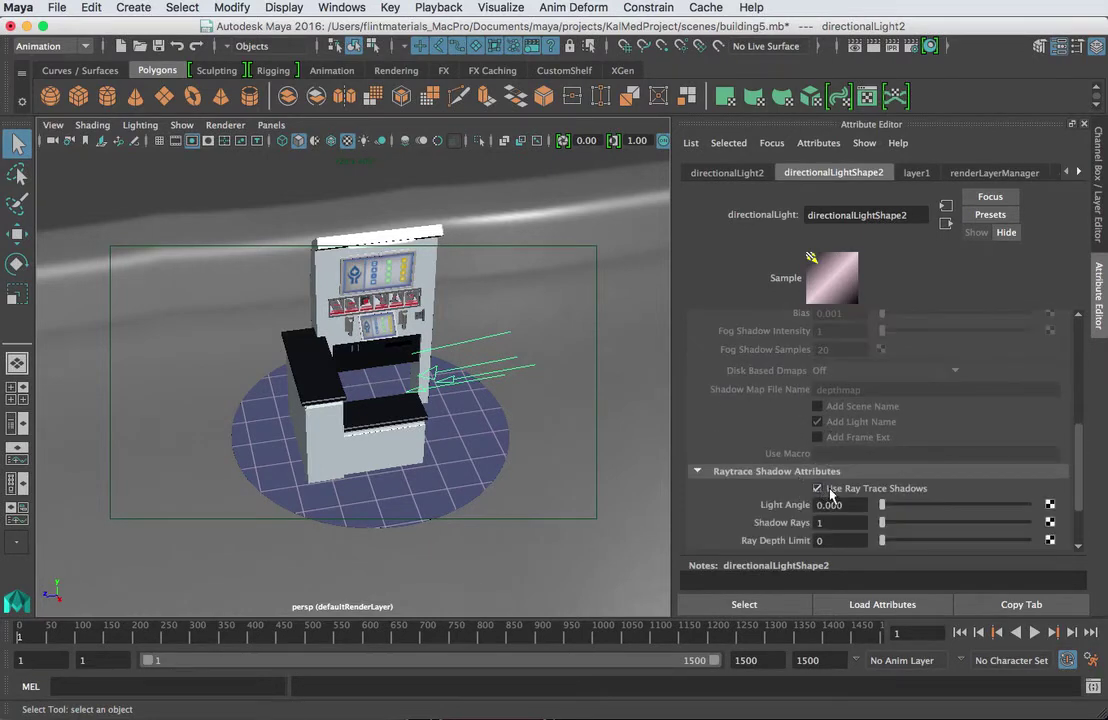
left_click(699, 471)
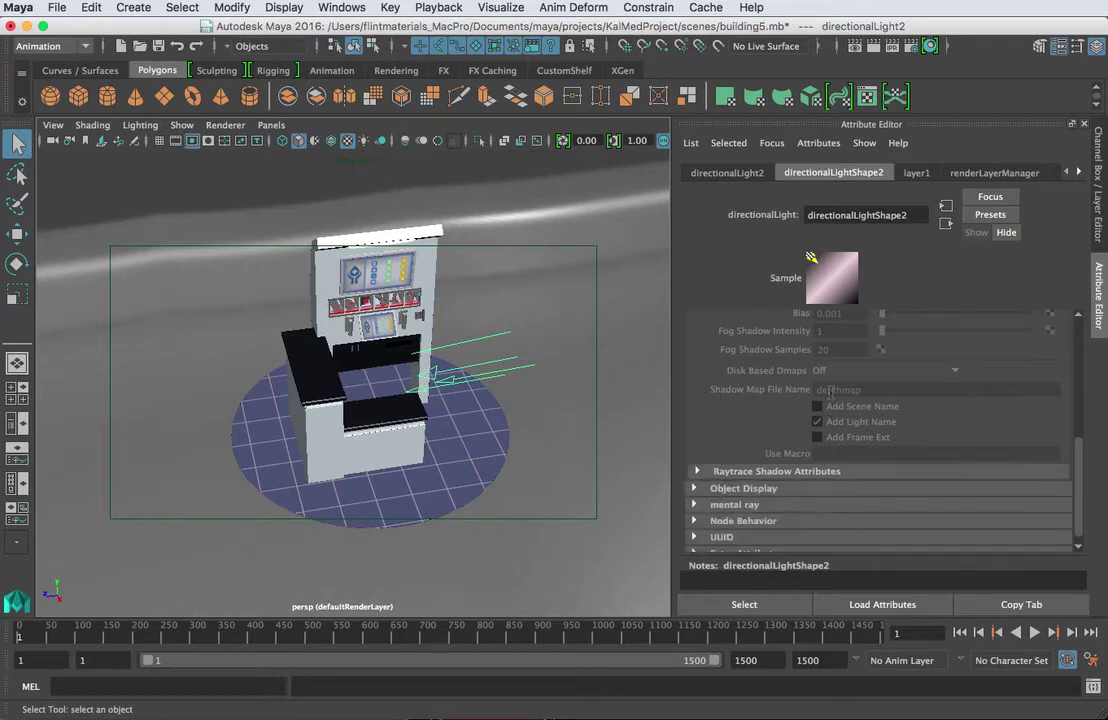
scroll(780, 430, "up", 2)
scroll(830, 398, "up", 3)
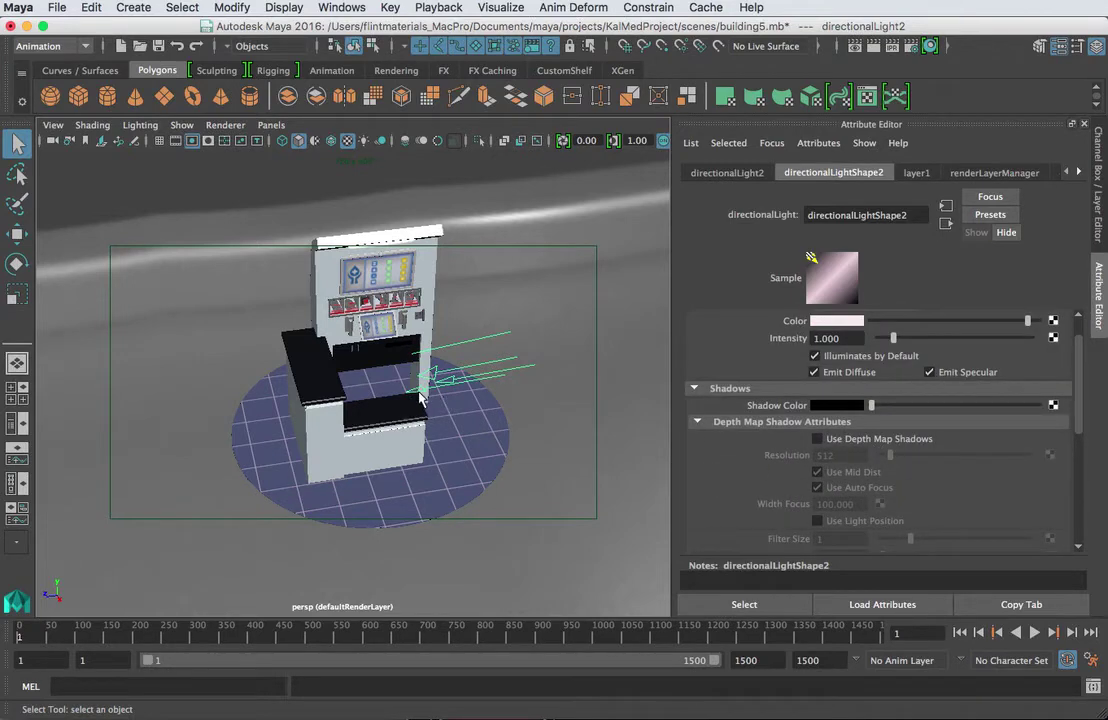
key("z")
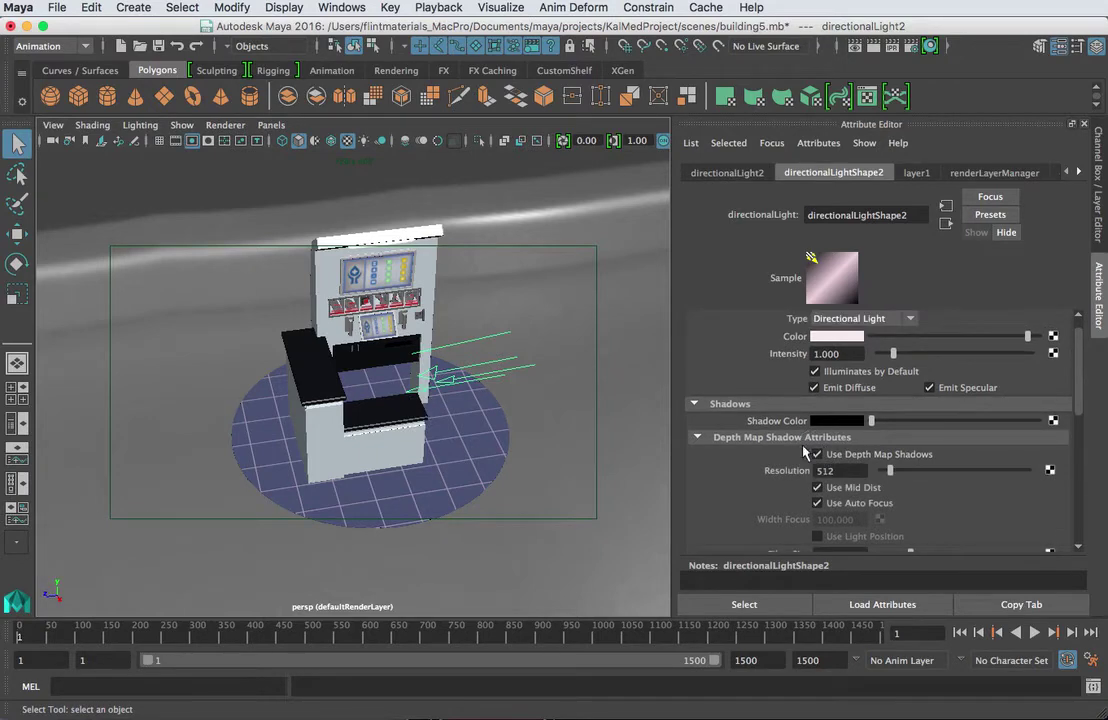
Render with depth-map shadows, lighten the shadow colour to grey, and re-render.
left_click(880, 45)
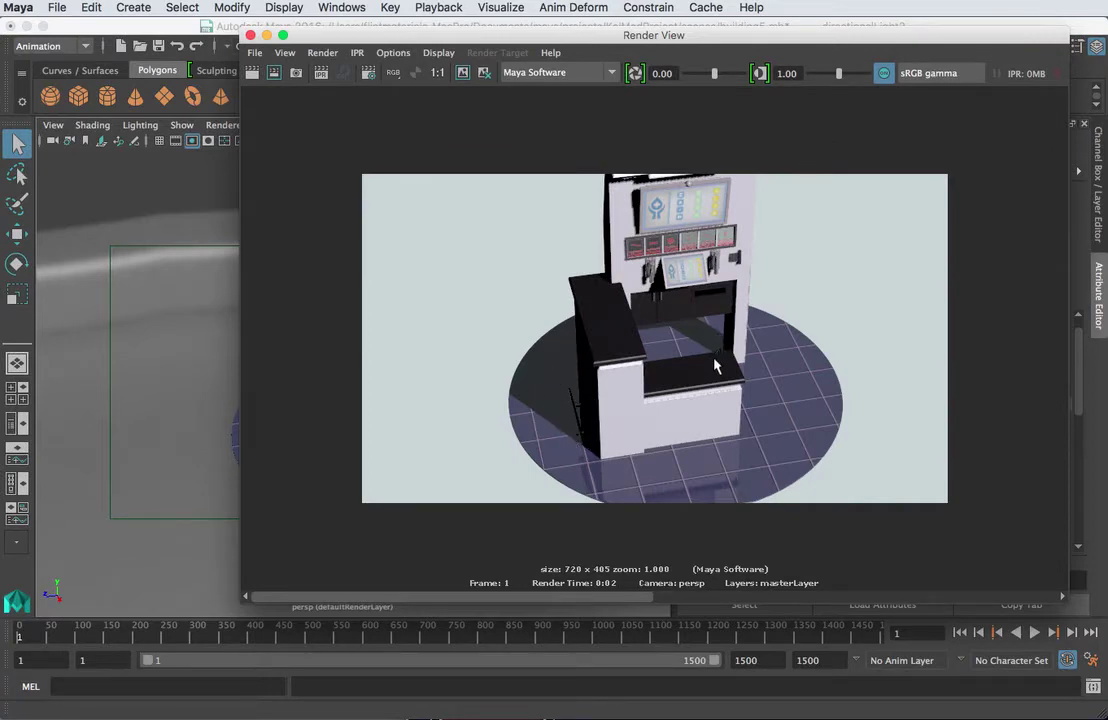
left_click_drag(383, 40, 541, 596)
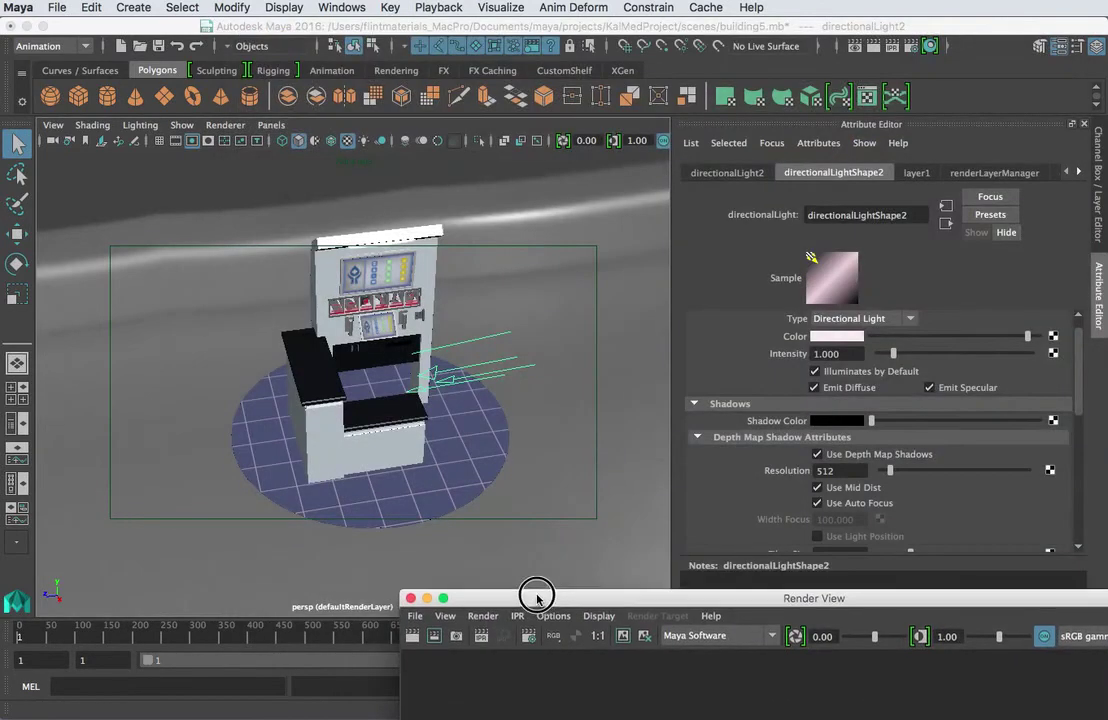
scroll(883, 522, "down", 1)
scroll(880, 520, "down", 1)
scroll(880, 520, "up", 1)
left_click_drag(873, 373, 885, 372)
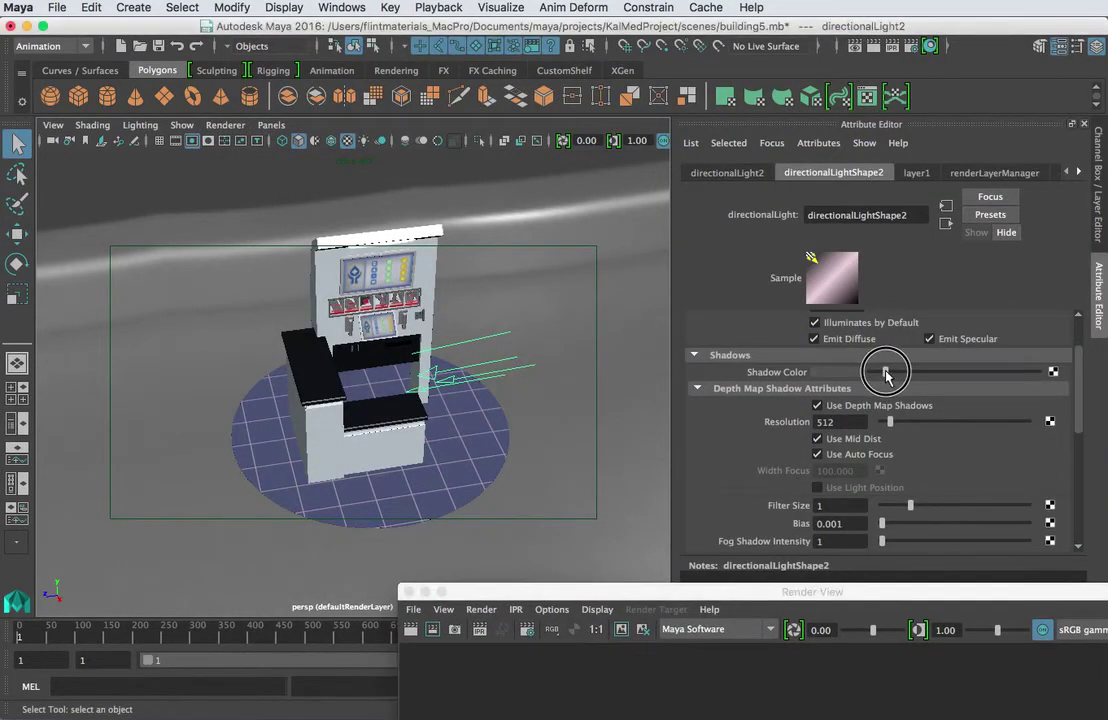
left_click_drag(869, 590, 916, 131)
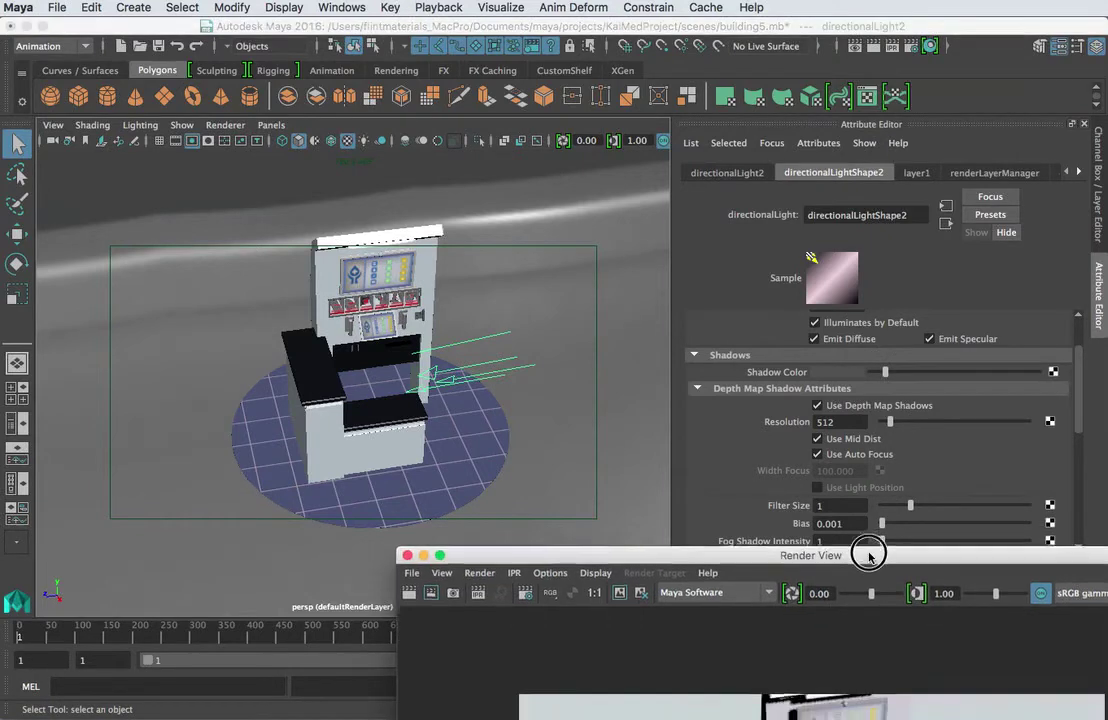
left_click(458, 171)
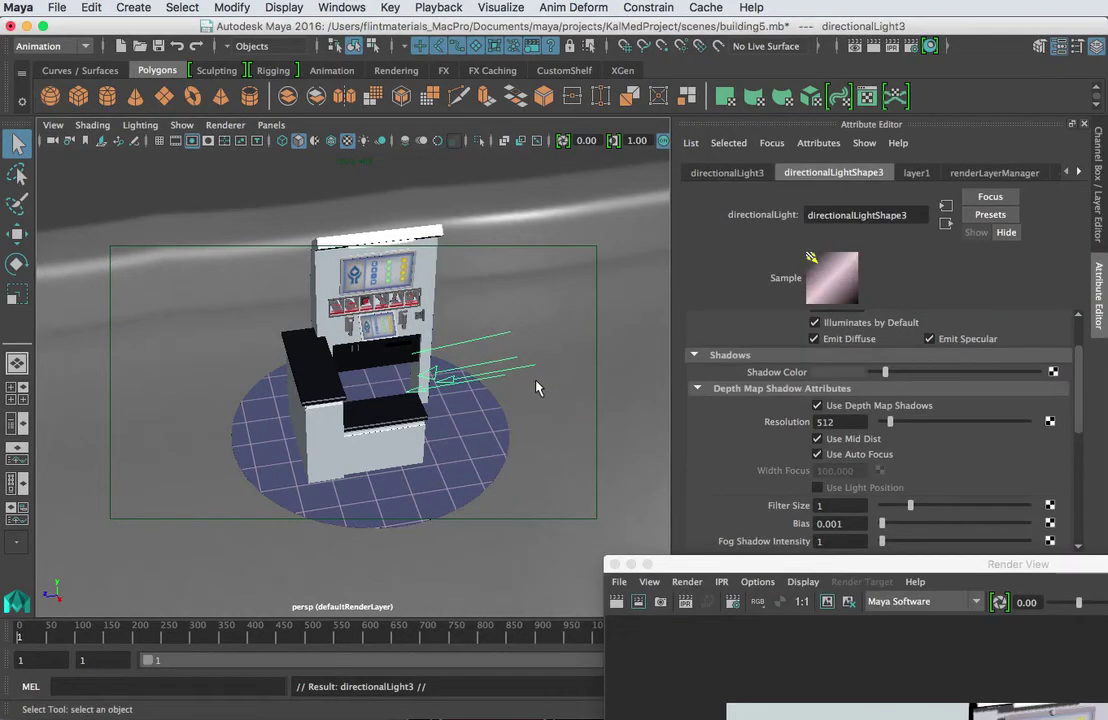
Rotate the new fill light to a different angle and set its intensity to 0.5.
key("e")
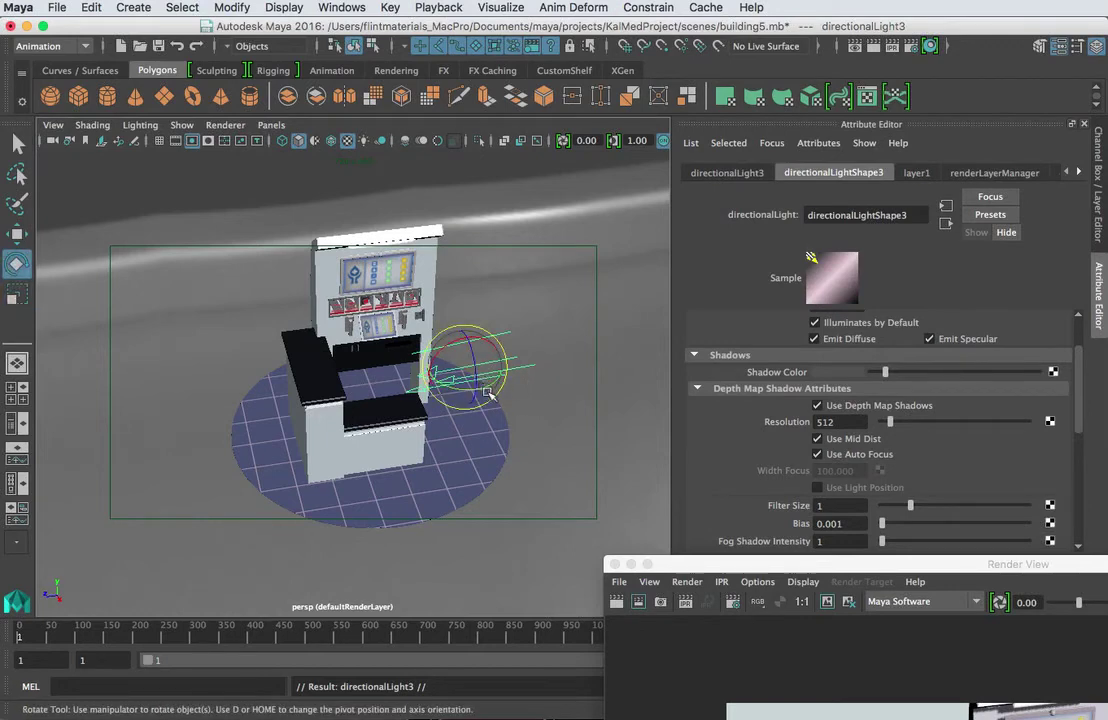
mouse_move(468, 393)
left_mouse_down()
mouse_move(480, 398)
mouse_move(445, 355)
left_mouse_up()
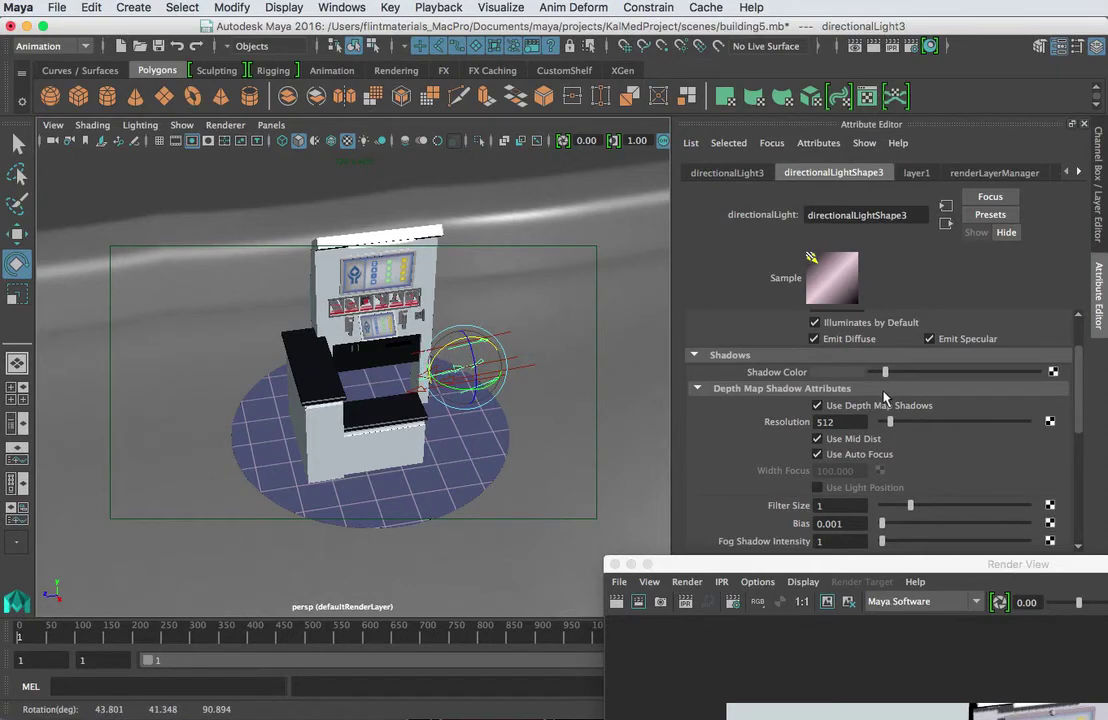
scroll(893, 338, "up", 2)
double_click(854, 372)
type("0.5")
key("Return")
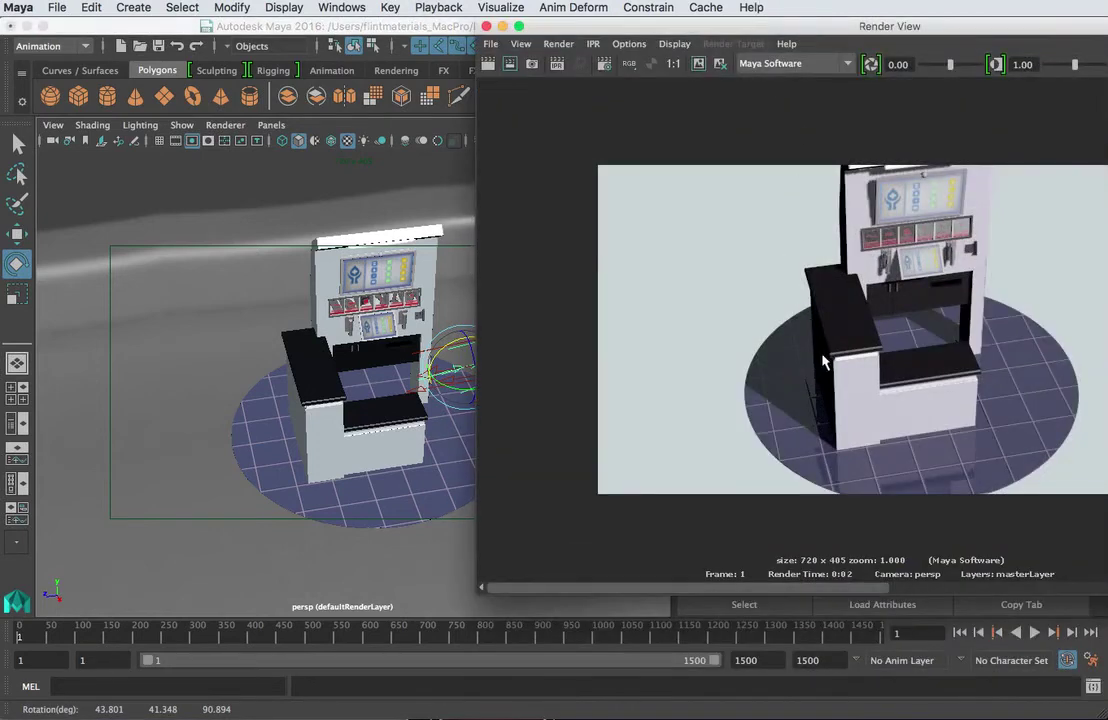
mouse_move(398, 410)
left_mouse_down("alt")
mouse_move(427, 401)
mouse_move(420, 408)
left_mouse_up("alt")
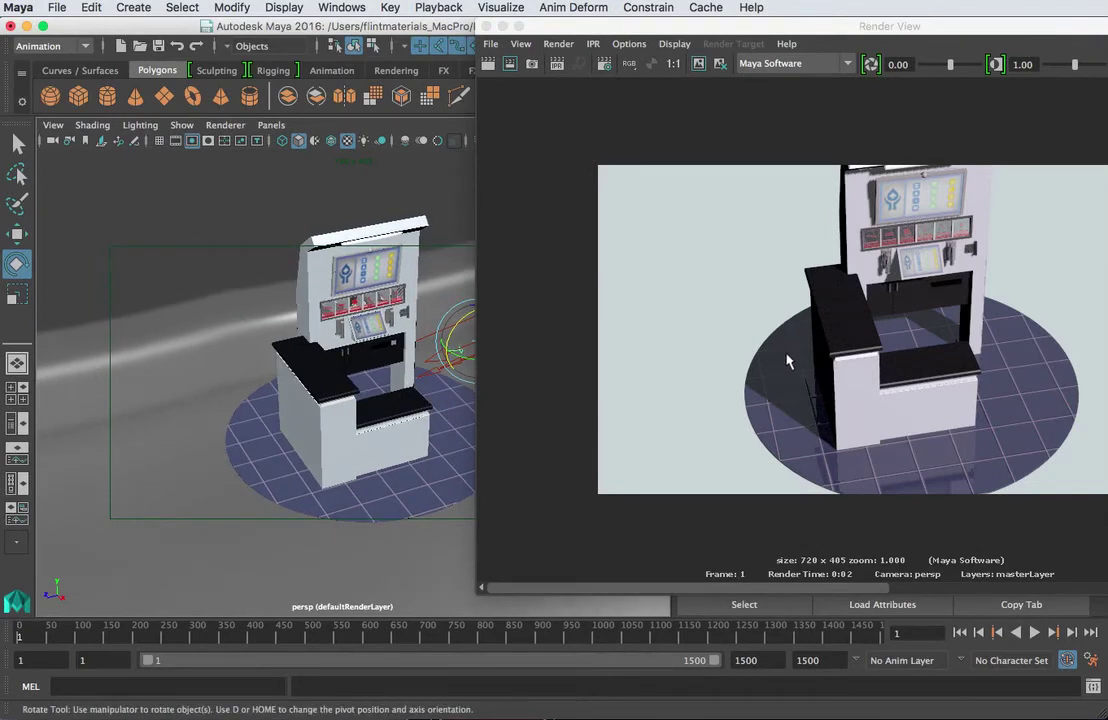
Turn off the fill light's depth-map shadows and put the render preview away.
left_click_drag(583, 25, 841, 612)
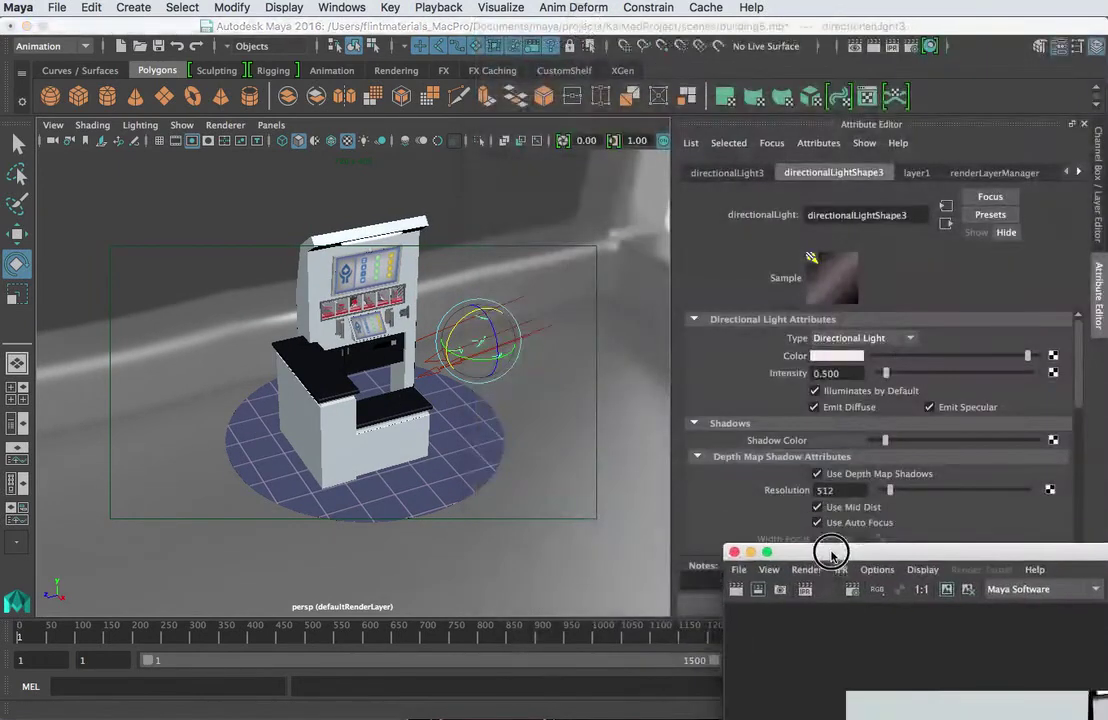
left_click(817, 473)
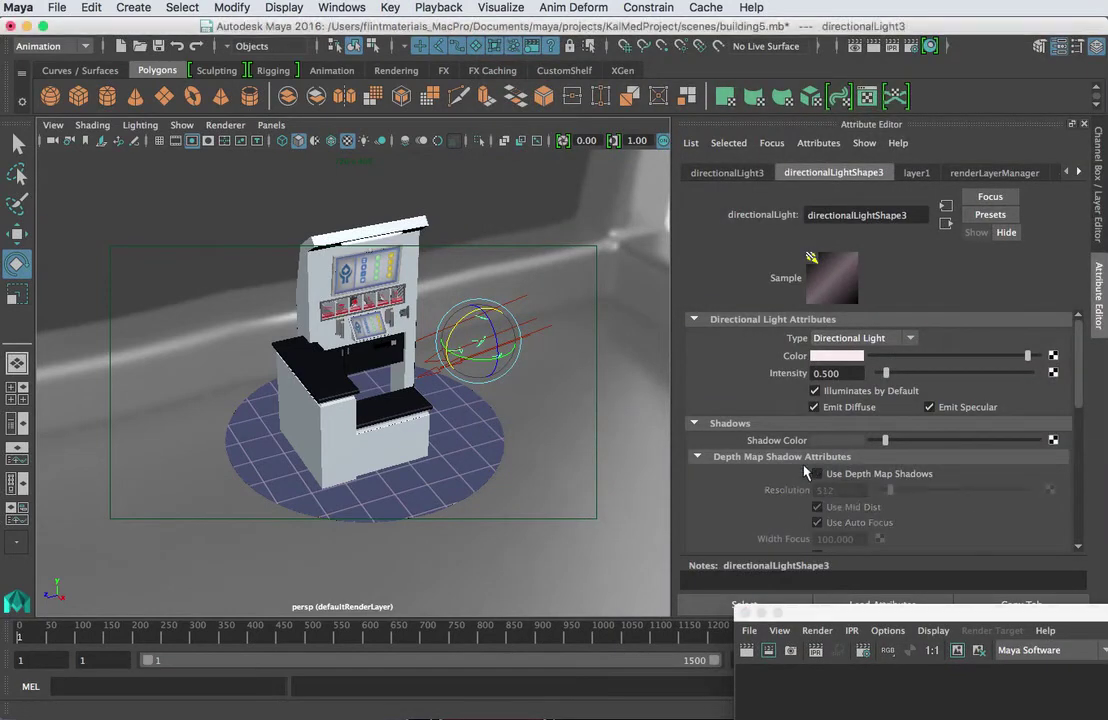
left_click(696, 457)
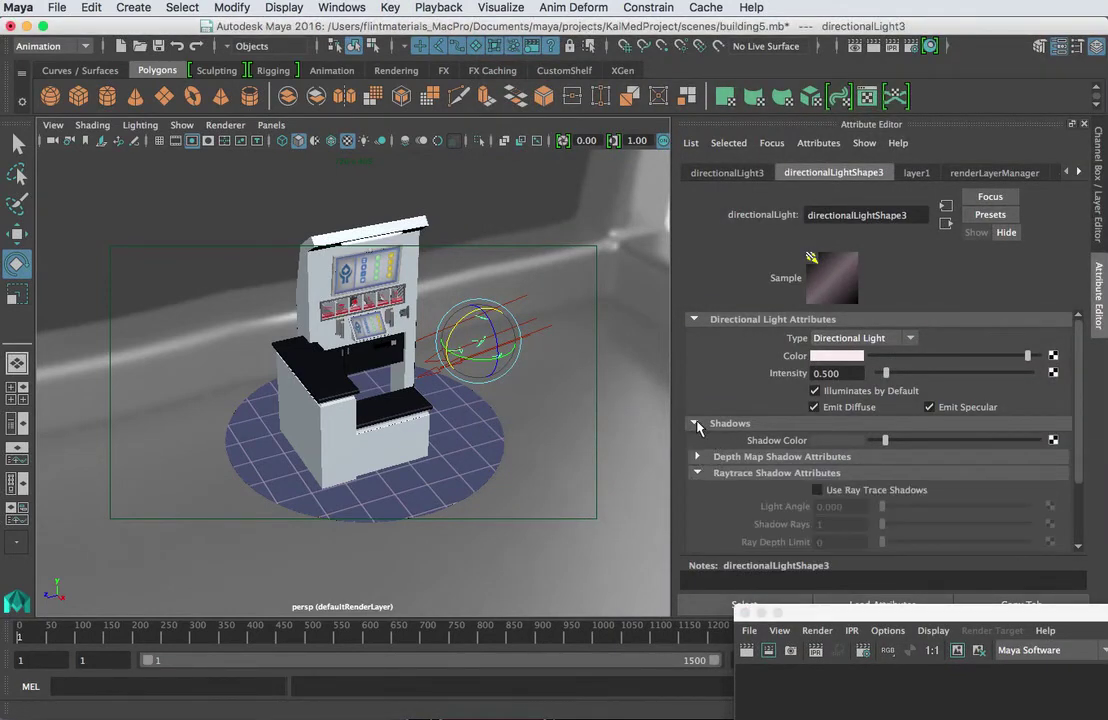
left_click(697, 424)
left_click_drag(960, 612, 790, 76)
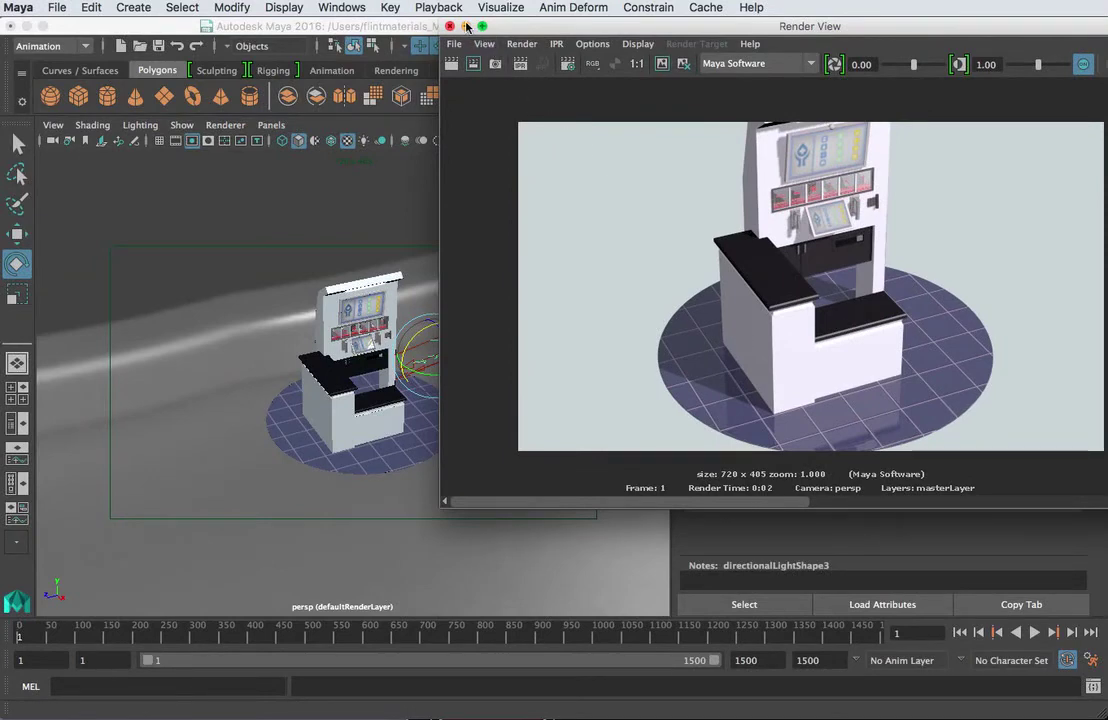
left_click(466, 26)
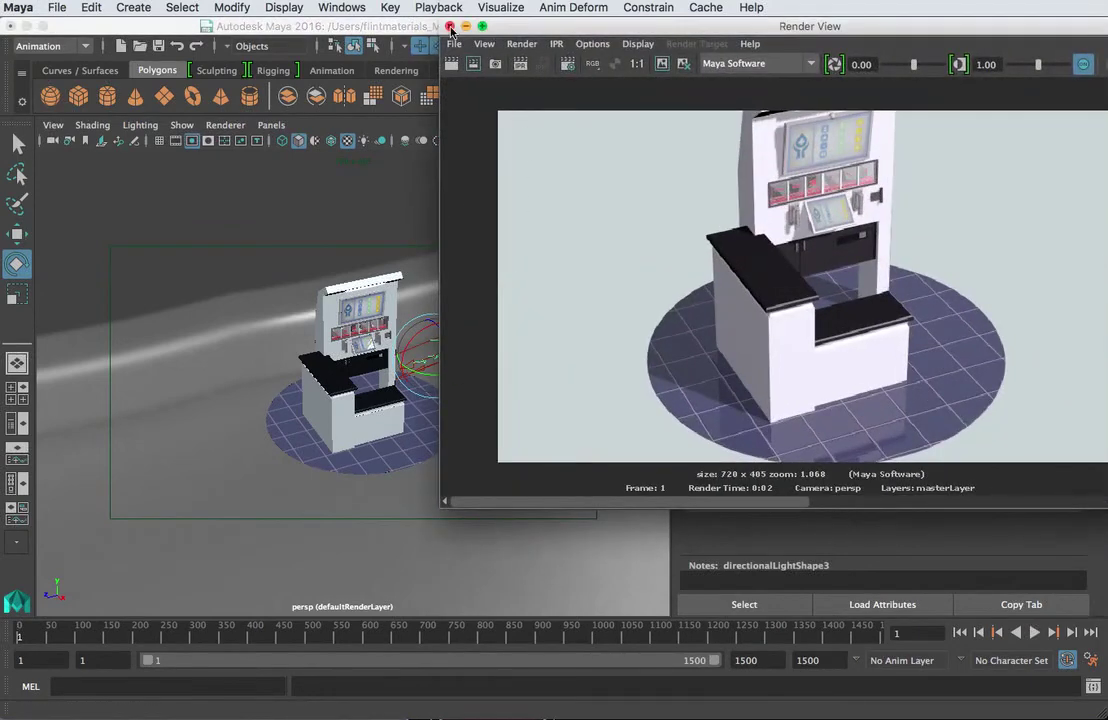
Orbit and move the camera to a closer, frontal view of the kiosk, then render it.
left_click(449, 27)
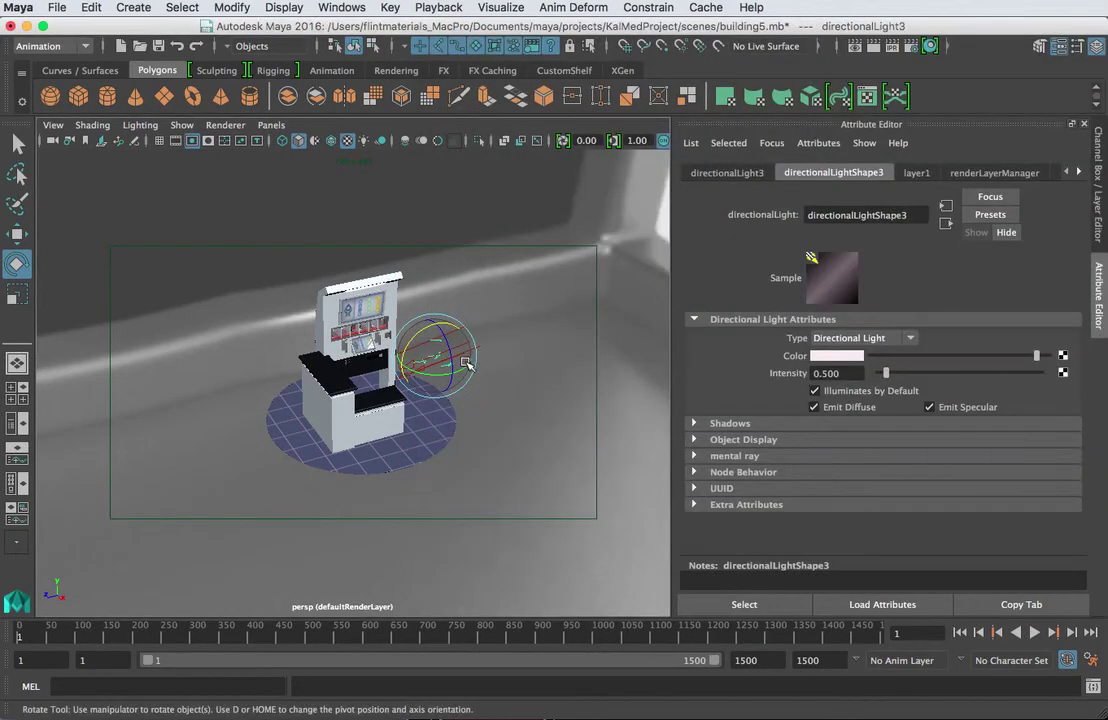
left_click_drag(405, 312, 368, 392, "alt")
right_click_drag(368, 392, 482, 388, "alt")
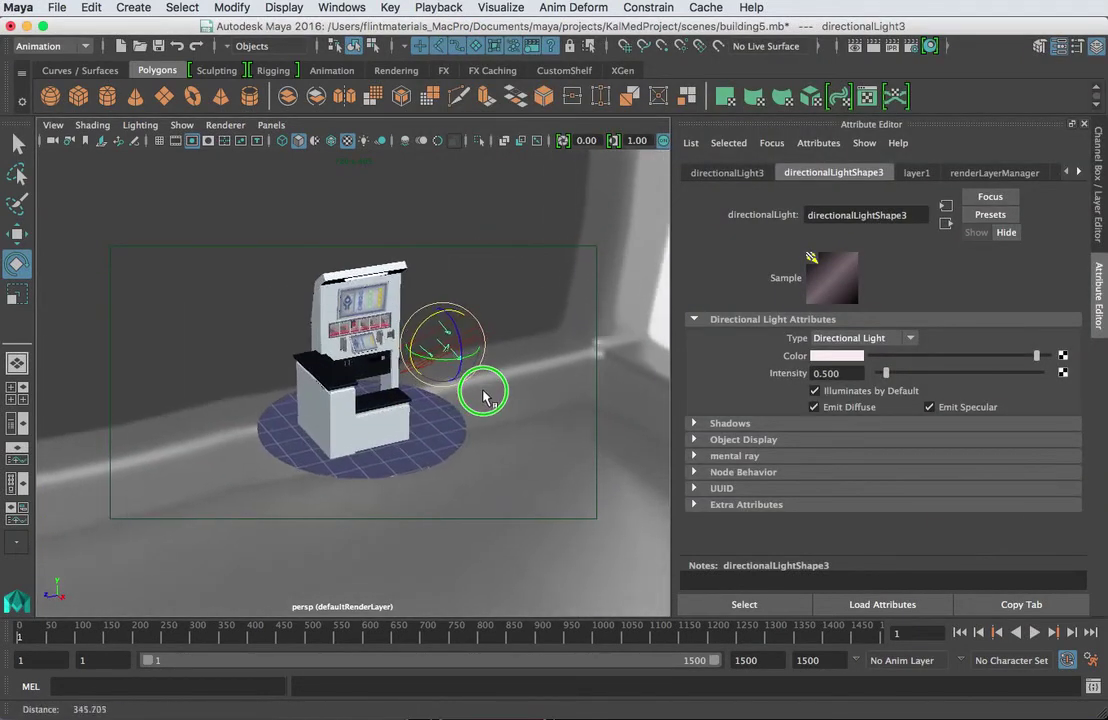
left_click_drag(440, 385, 337, 365, "alt")
mouse_move(365, 380)
right_mouse_down("alt")
mouse_move(497, 428)
mouse_move(375, 440)
right_mouse_up("alt")
mouse_move(333, 470)
left_mouse_down("alt")
mouse_move(307, 482)
mouse_move(588, 414)
mouse_move(571, 378)
left_mouse_up("alt")
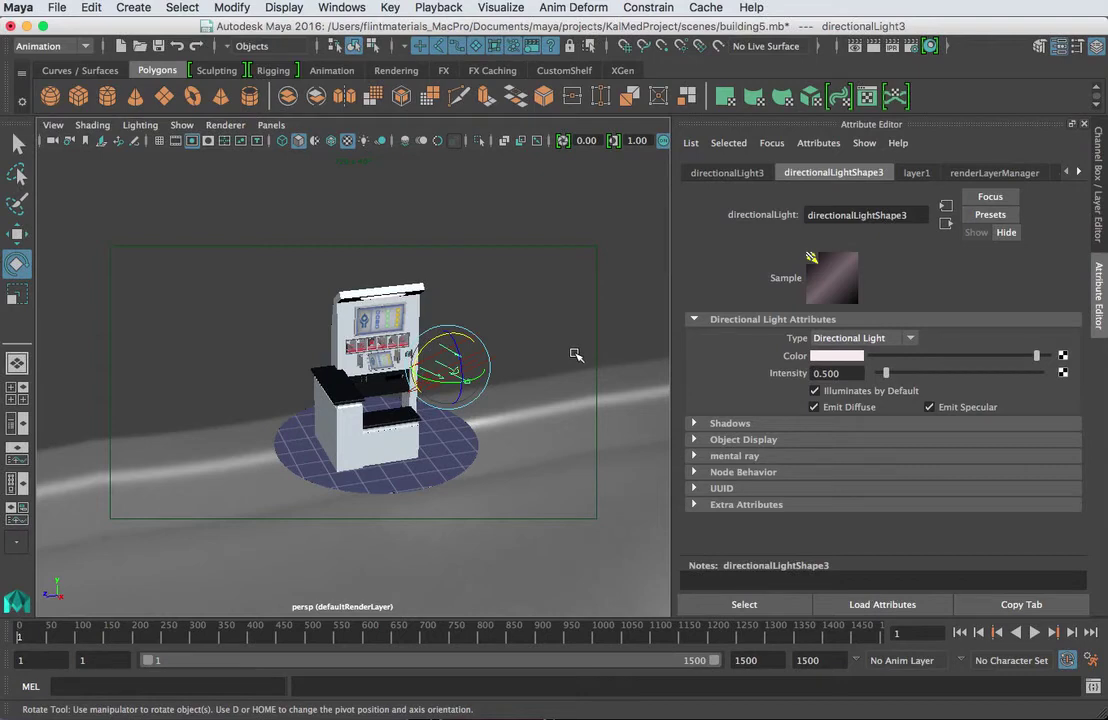
right_click_drag(400, 358, 490, 413, "alt")
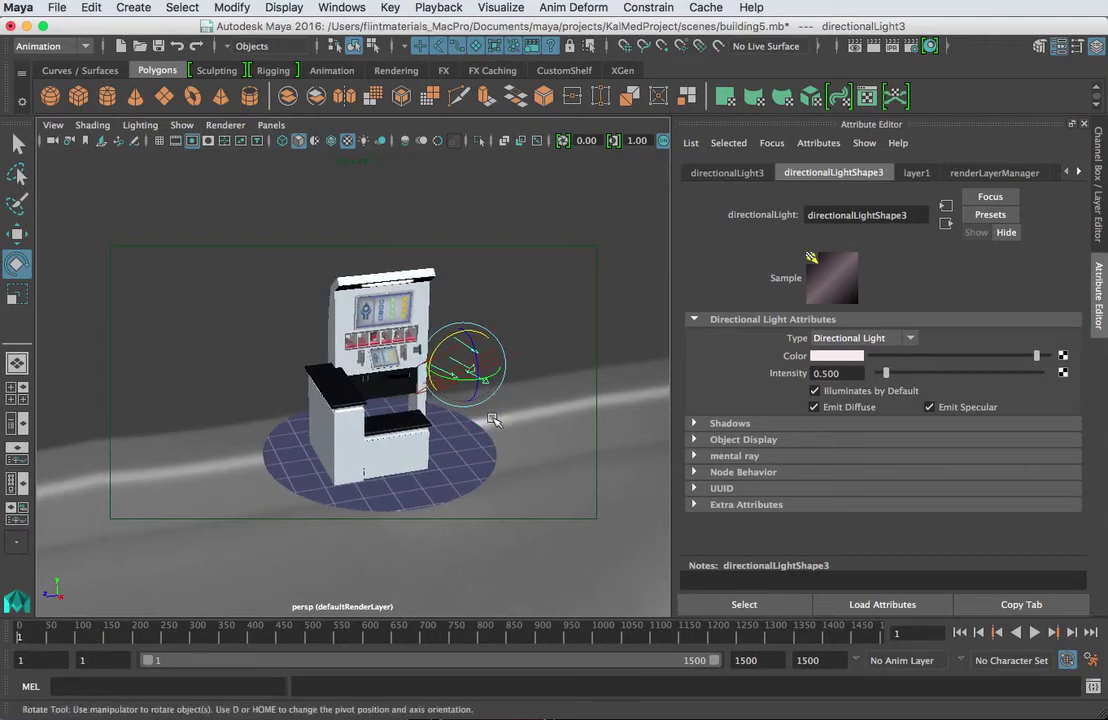
middle_click_drag(493, 420, 485, 401, "alt")
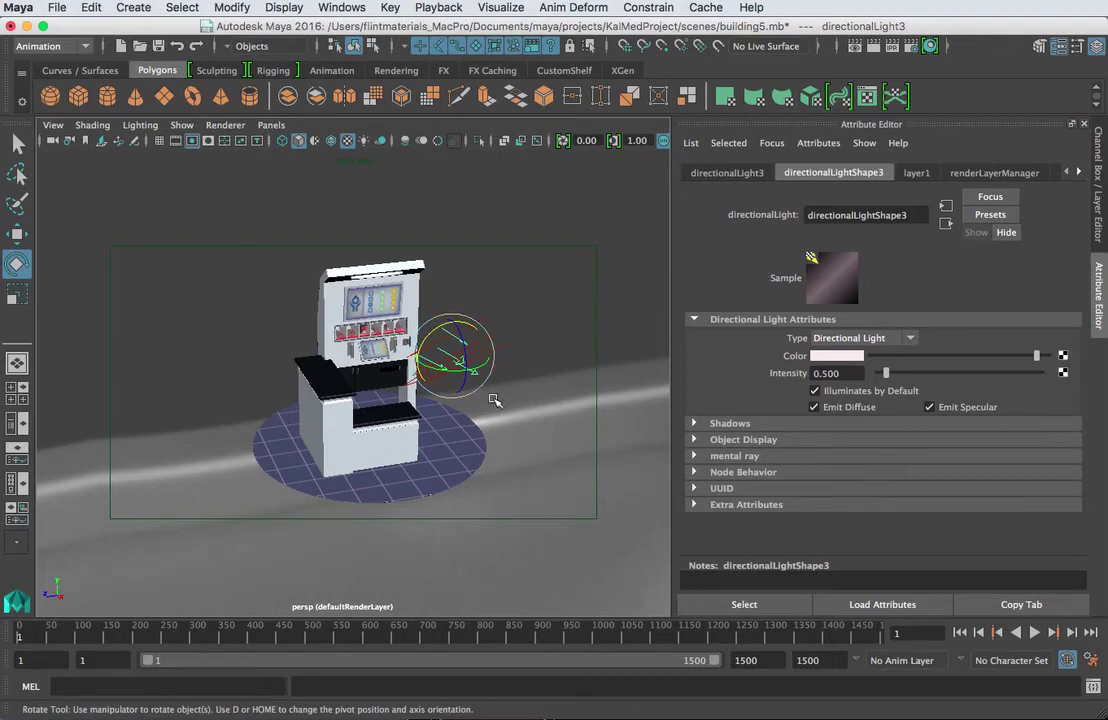
mouse_move(500, 397)
right_mouse_down("alt")
mouse_move(530, 405)
mouse_move(495, 403)
right_mouse_up("alt")
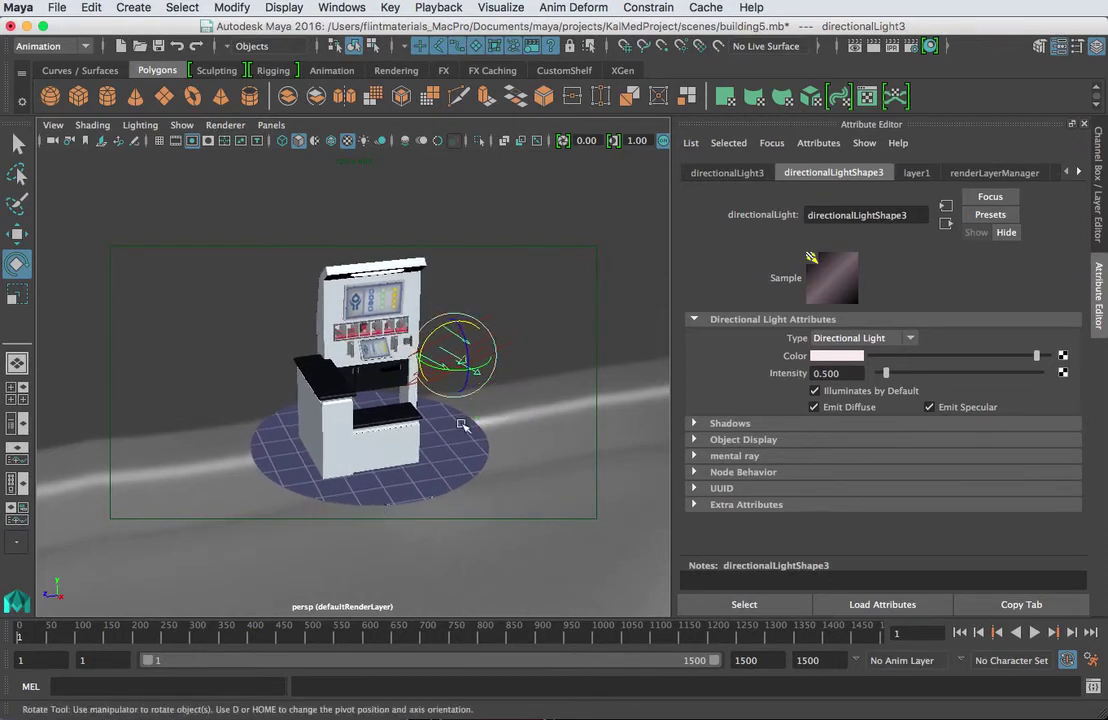
left_click_drag(502, 408, 480, 425, "alt")
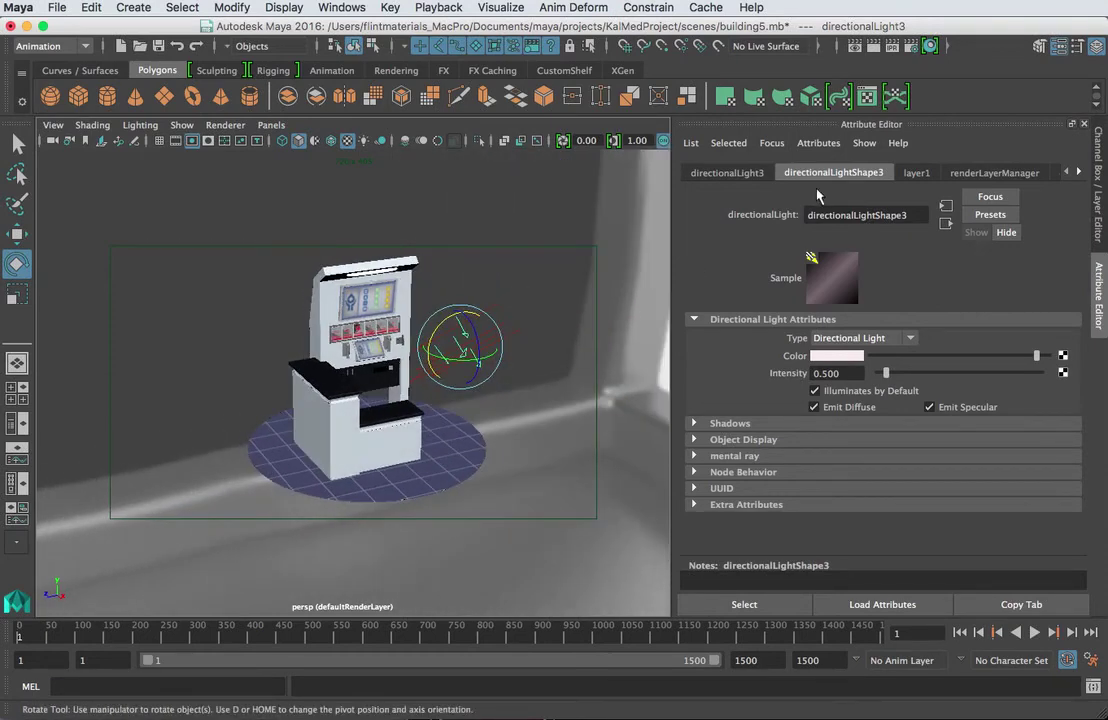
left_click(873, 53)
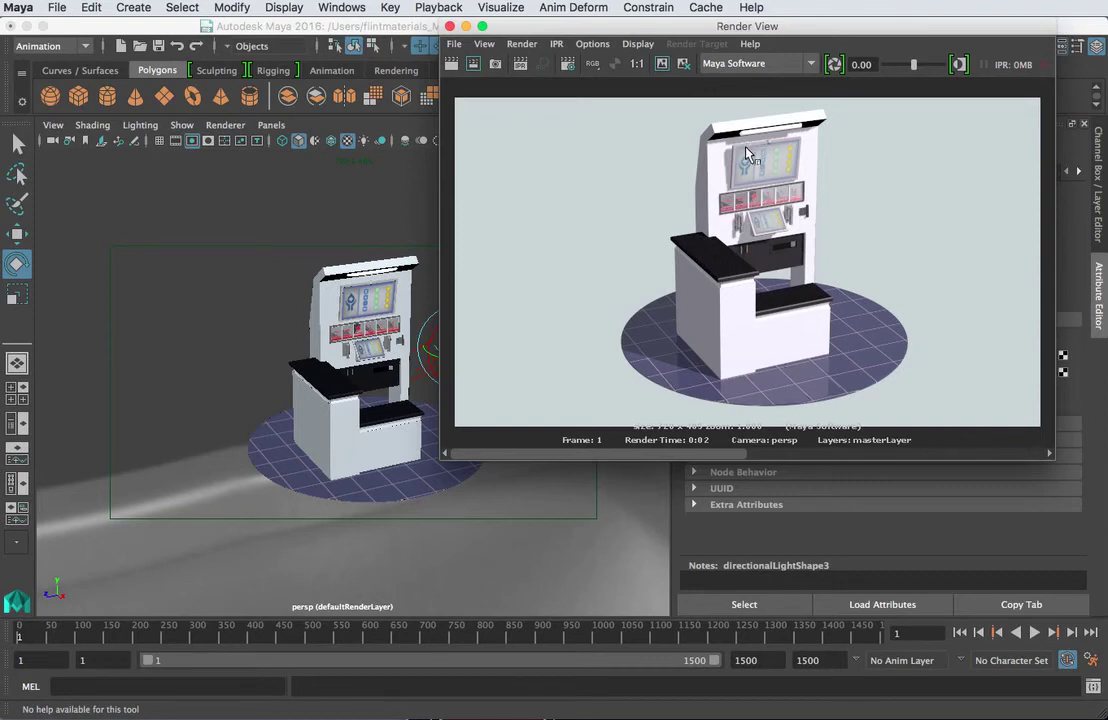
Close the render preview and select the directionalLight2 key light.
scroll(748, 149, "up", 2)
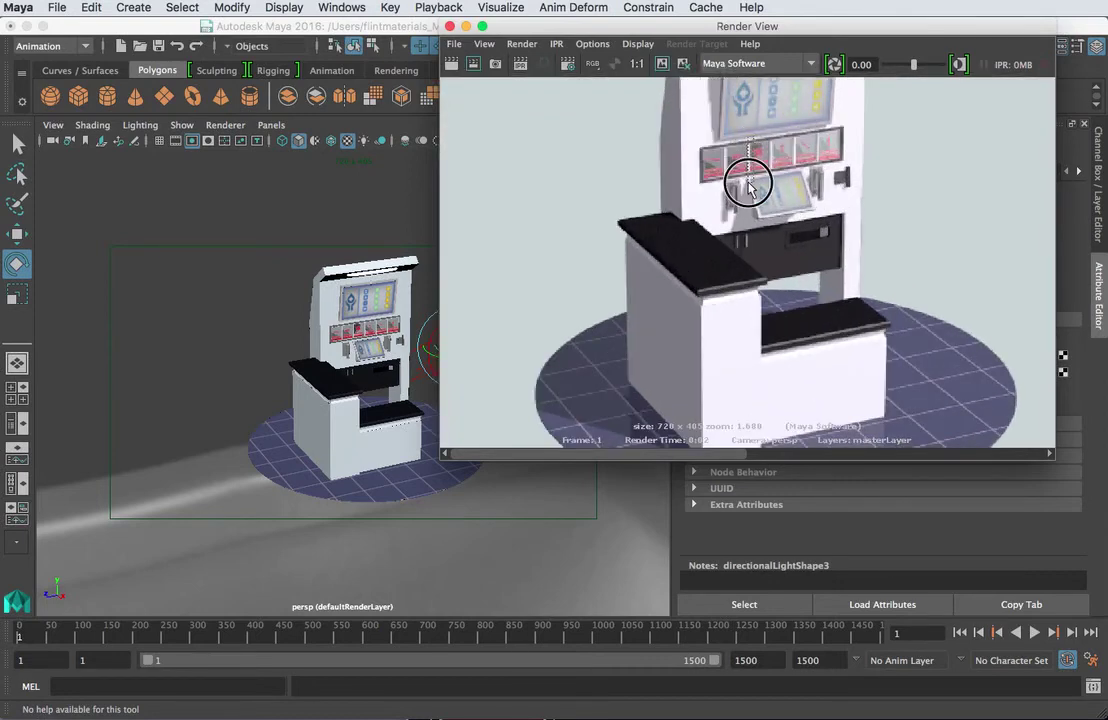
left_click(775, 160)
scroll(800, 145, "down", 1)
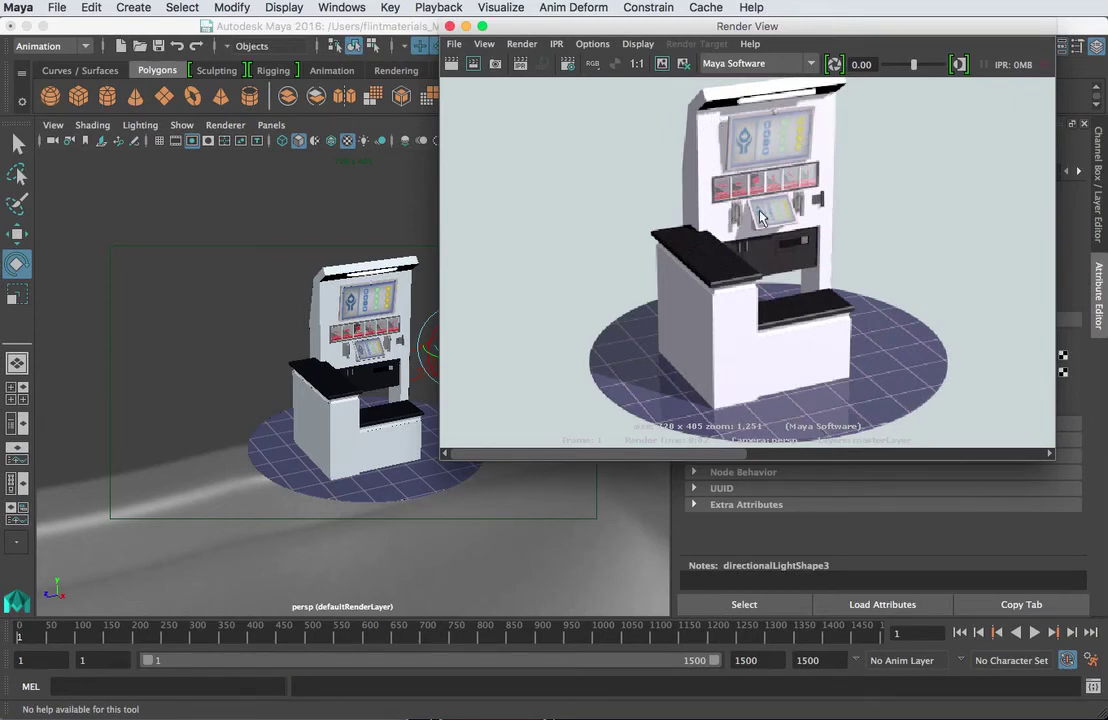
left_click(450, 27)
left_click(520, 365)
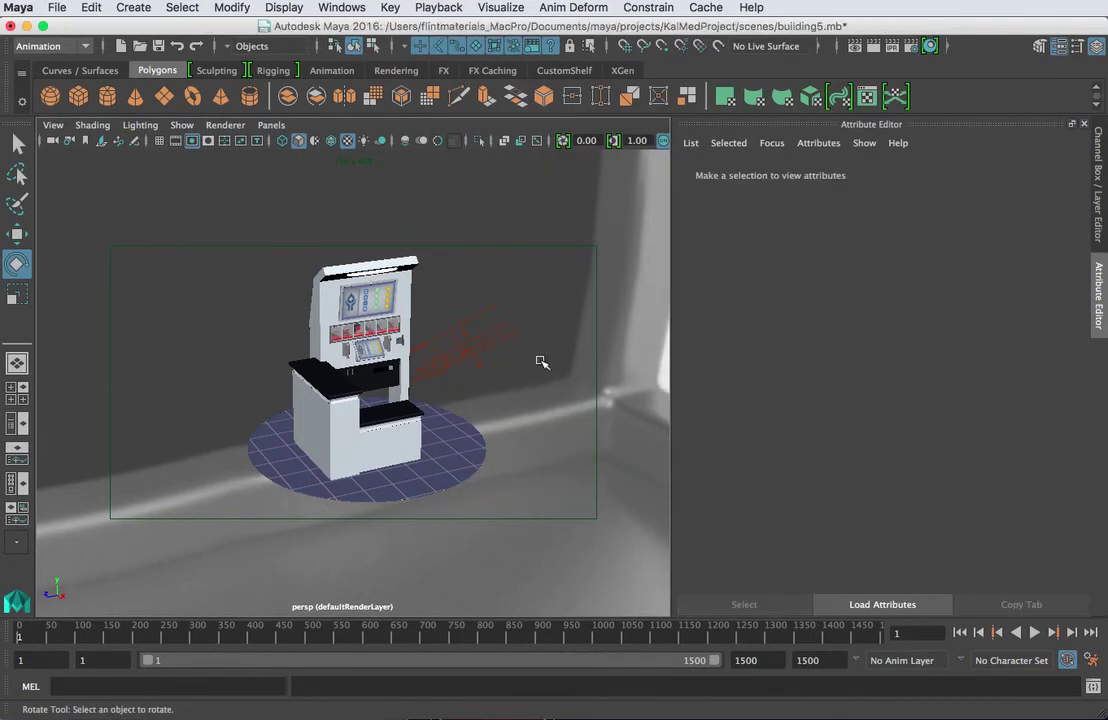
left_click(513, 338)
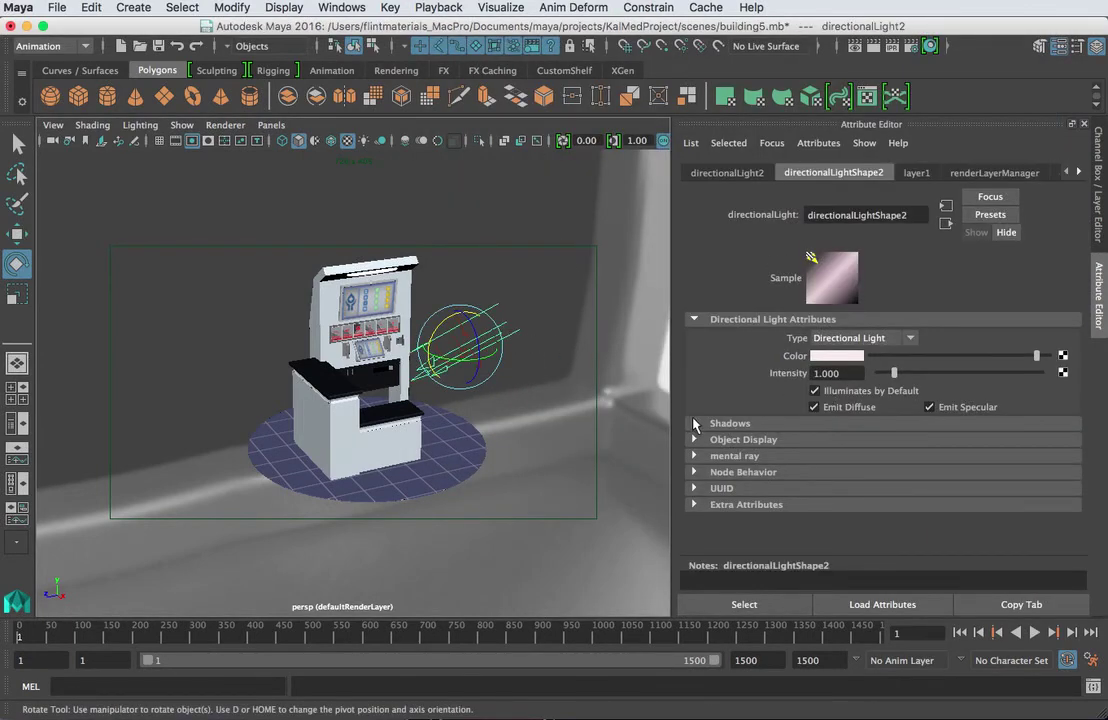
Set directionalLight2's depth-map shadow resolution to 1024.
left_click(731, 424)
scroll(735, 432, "down", 3)
scroll(740, 450, "up", 3)
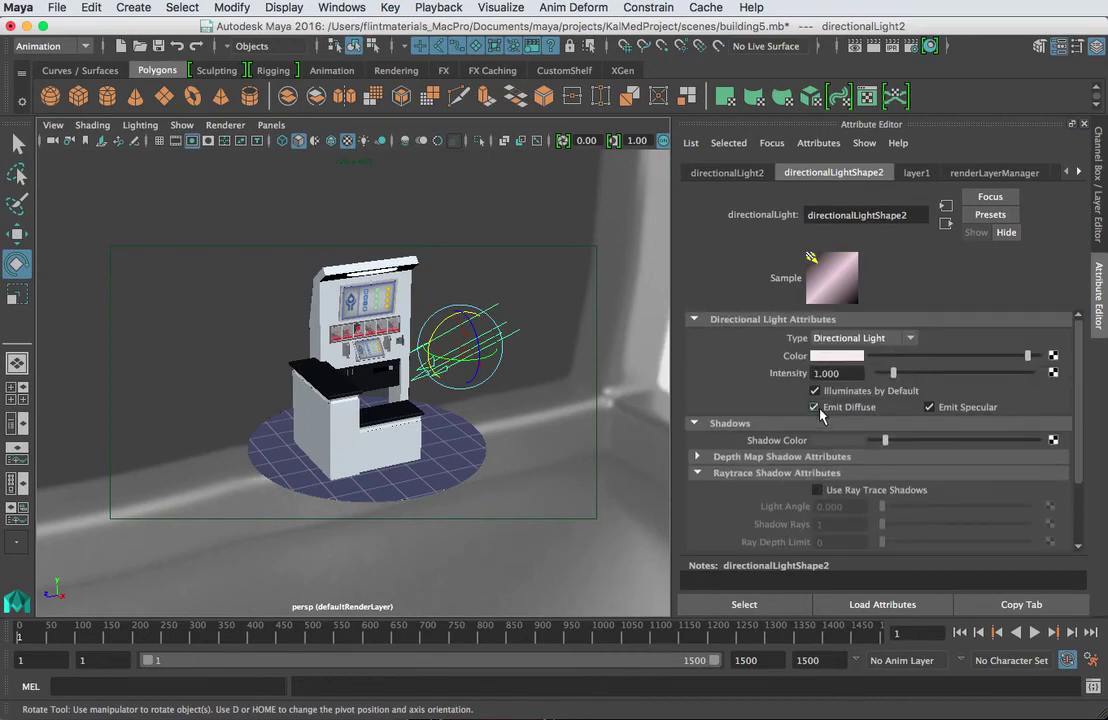
scroll(742, 471, "down", 2)
scroll(735, 455, "down", 1)
scroll(729, 433, "up", 1)
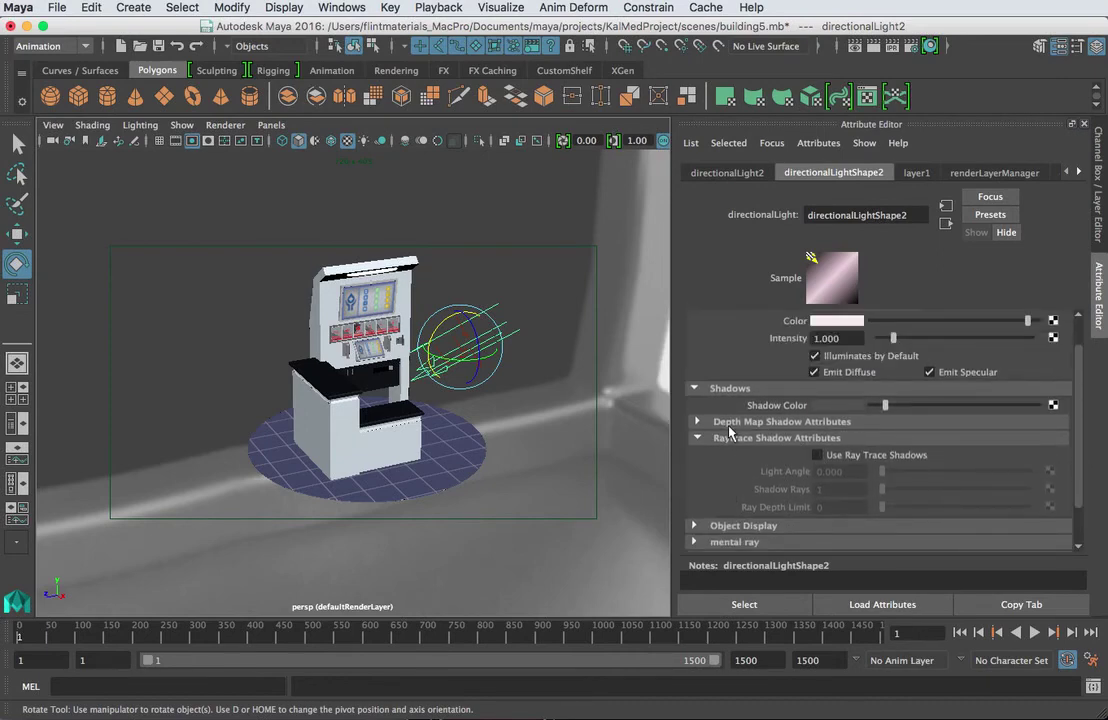
left_click(696, 424)
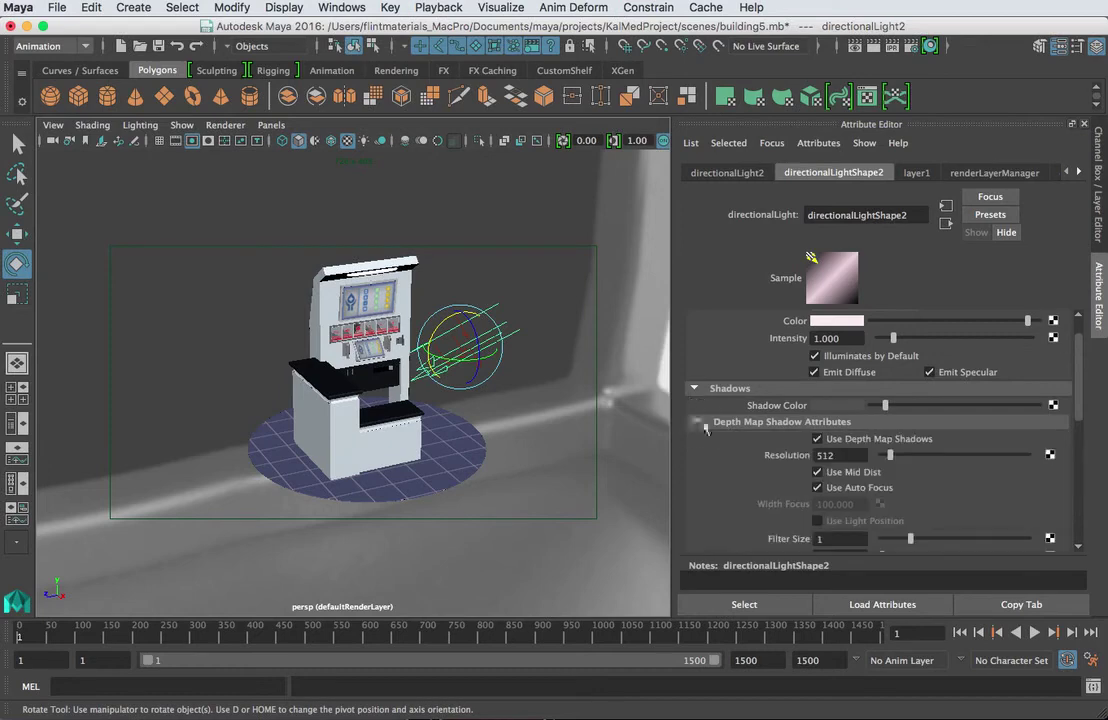
scroll(700, 420, "down", 1)
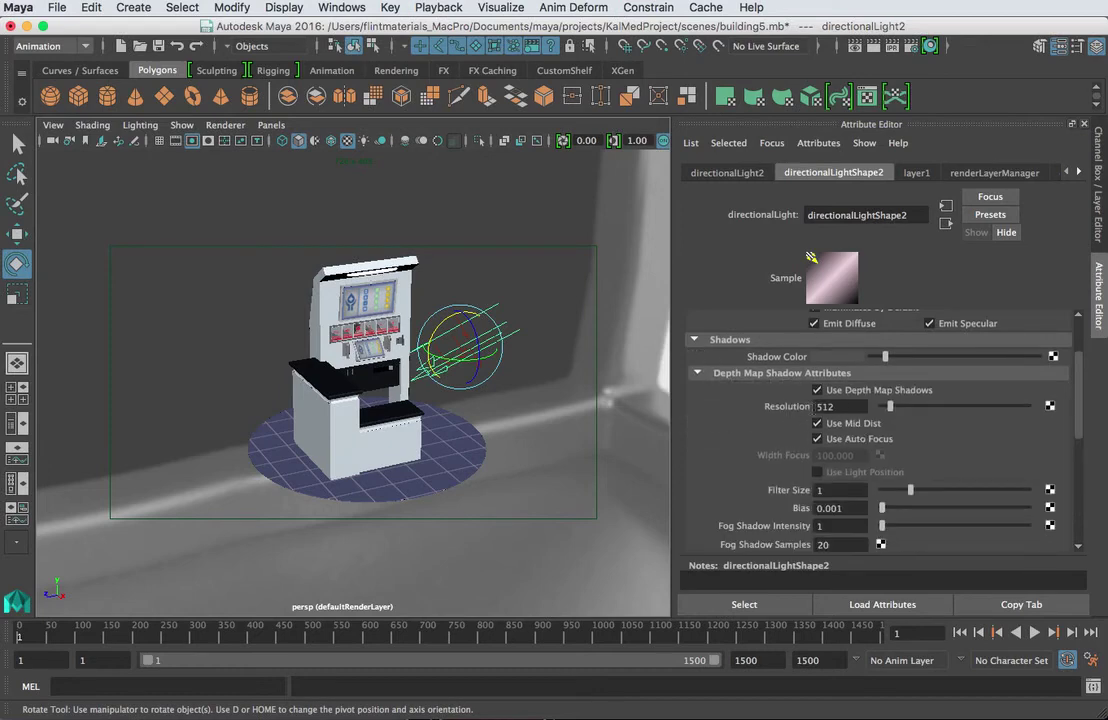
double_click(848, 406)
type("10")
key("Return")
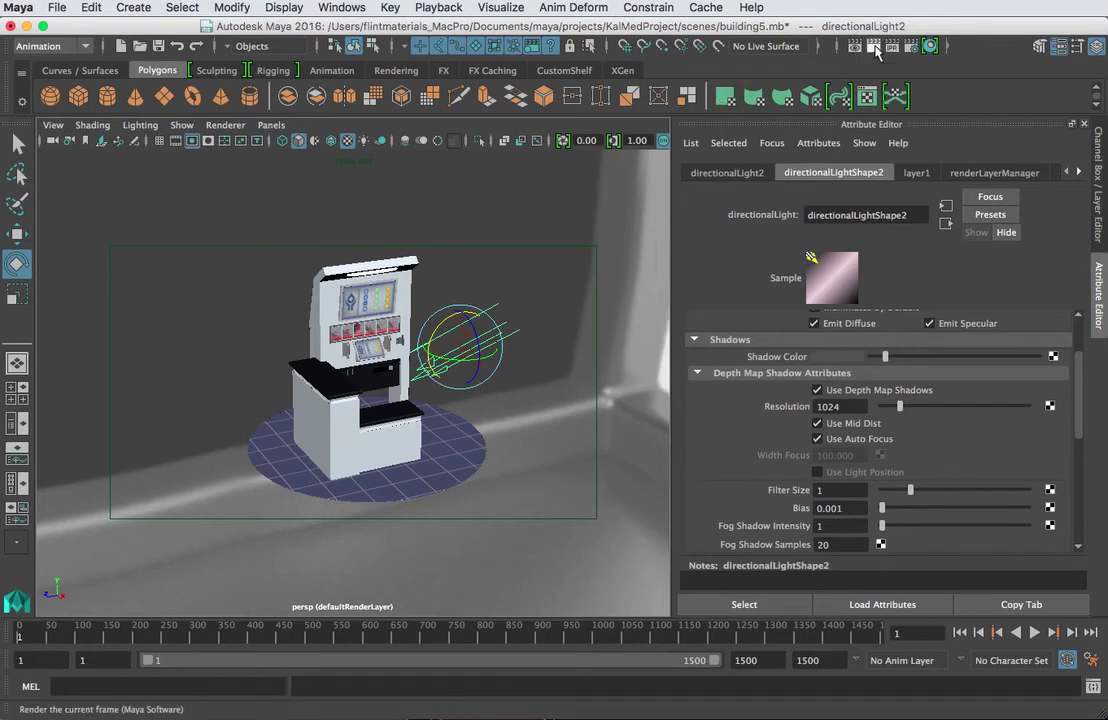
Render the kiosk with the sharper shadows, hide the preview, and reselect directionalLight2.
left_click(876, 47)
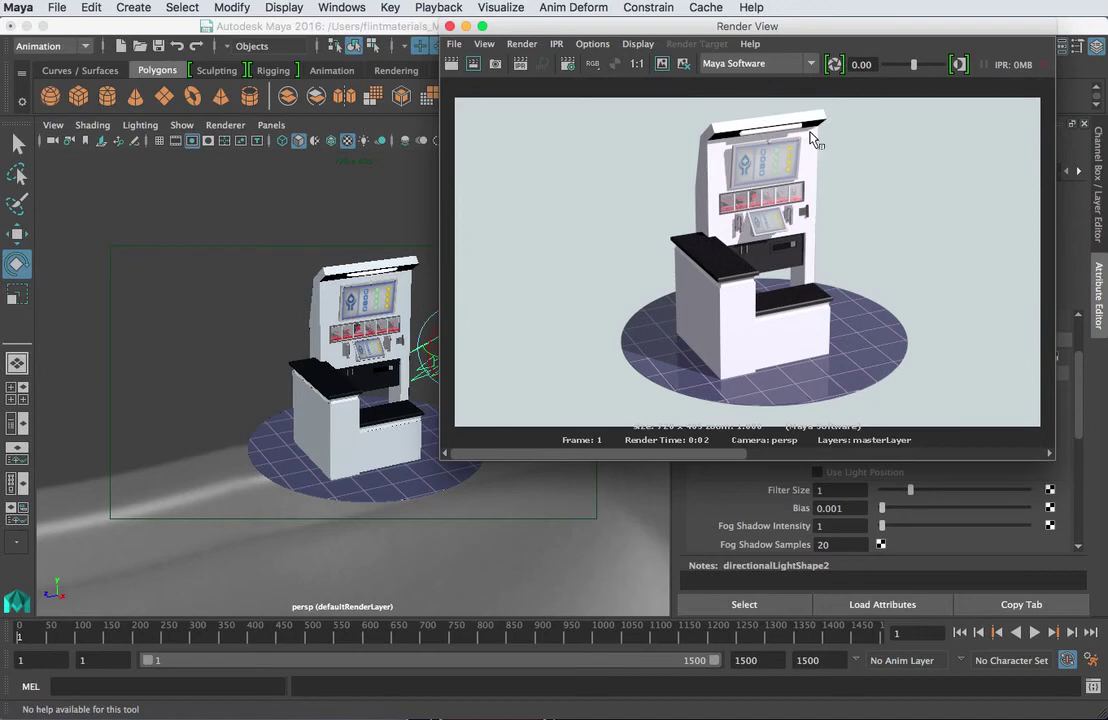
left_click(624, 128)
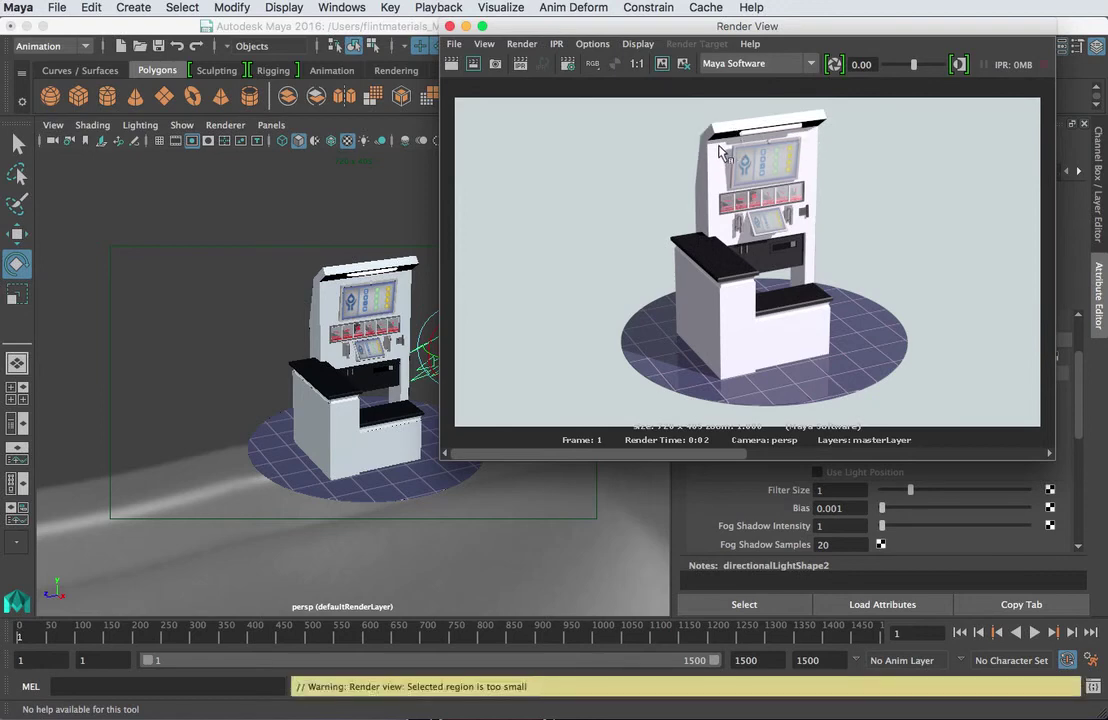
left_click(307, 375)
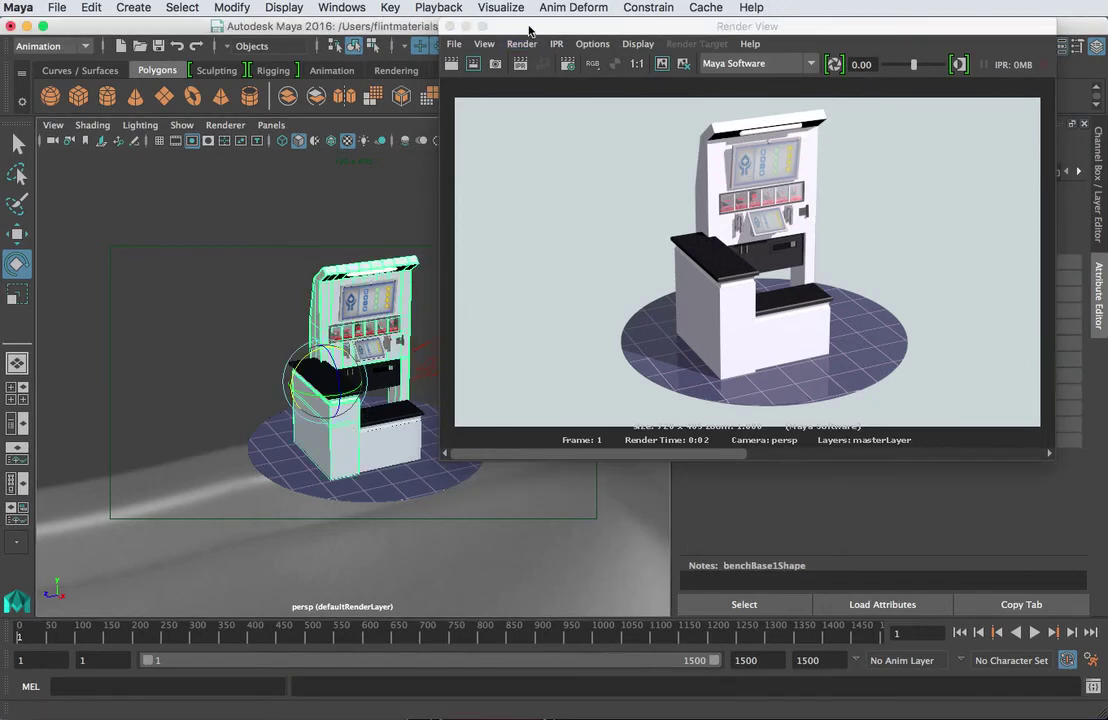
left_click_drag(532, 26, 758, 213)
key("super+m")
left_click(502, 341)
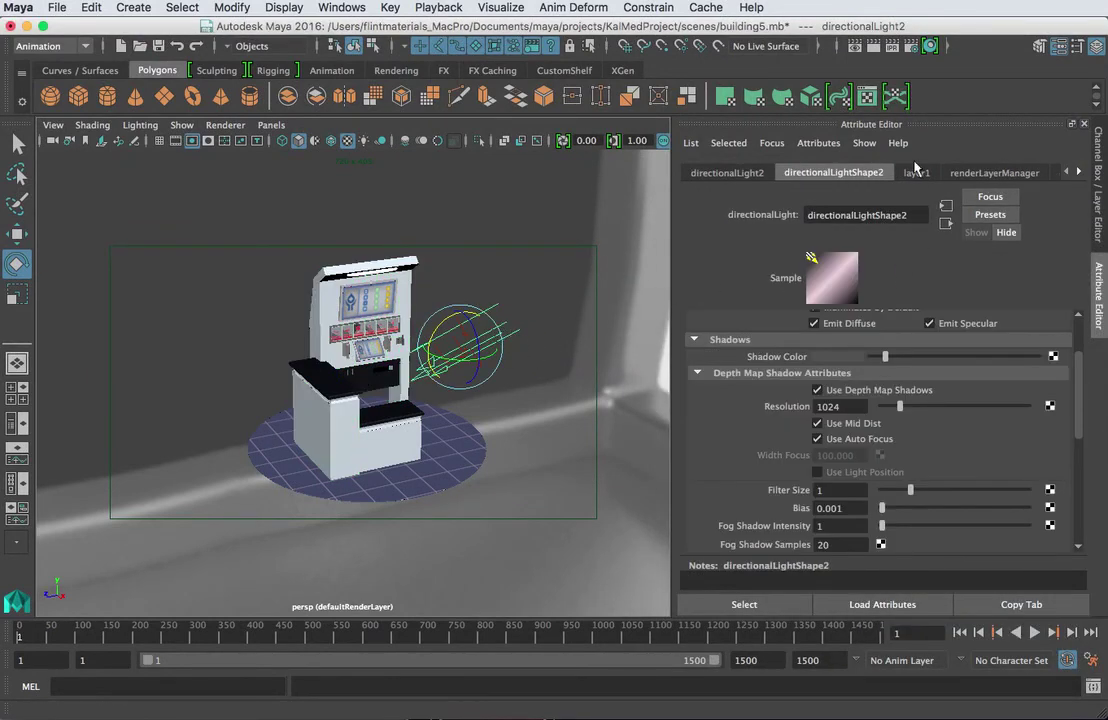
In Maya Software render settings, choose Highest quality edge anti-aliasing and the Production quality preset.
left_click(910, 47)
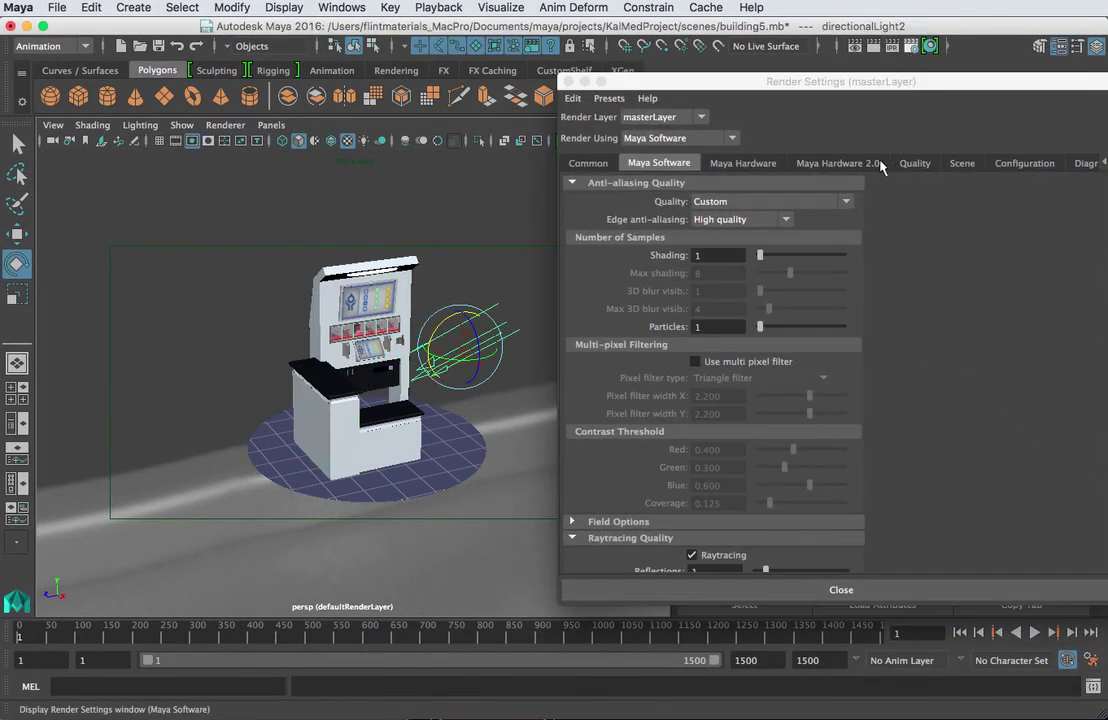
left_click(718, 222)
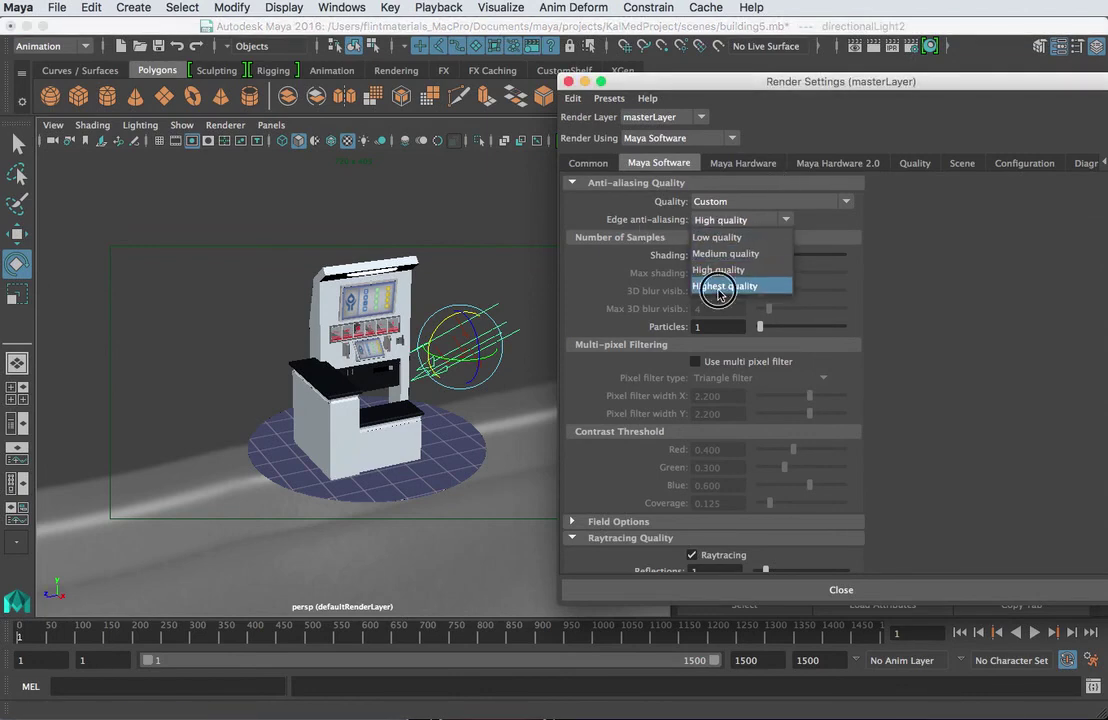
left_click(724, 286)
left_click(765, 201)
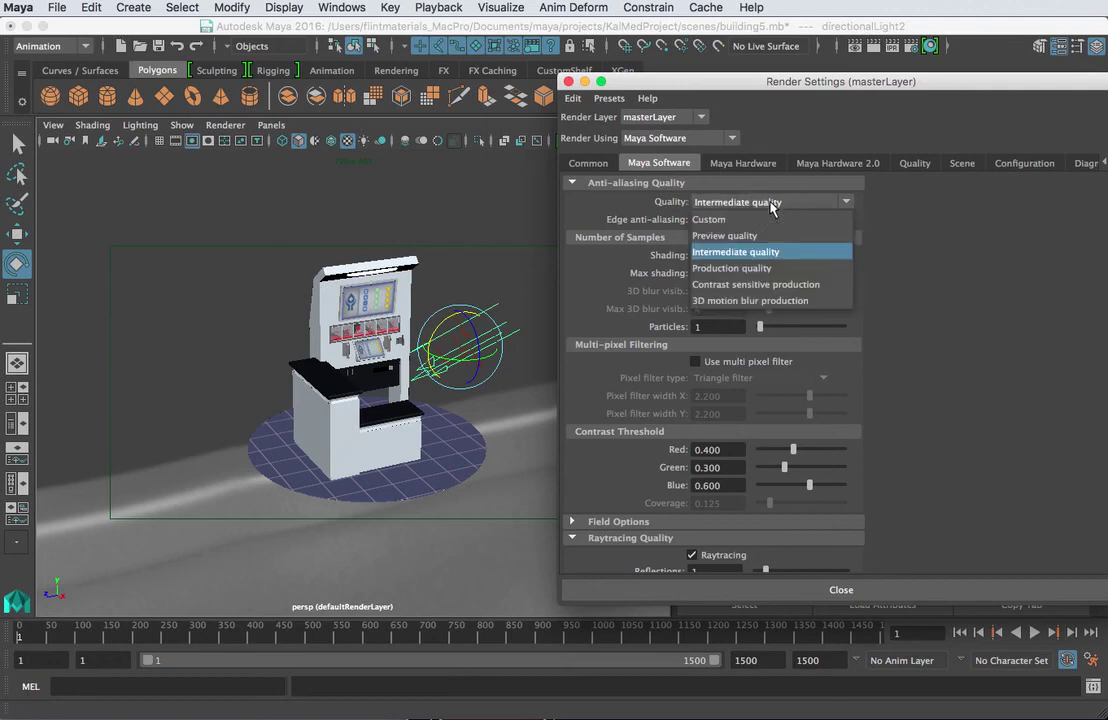
left_click(744, 268)
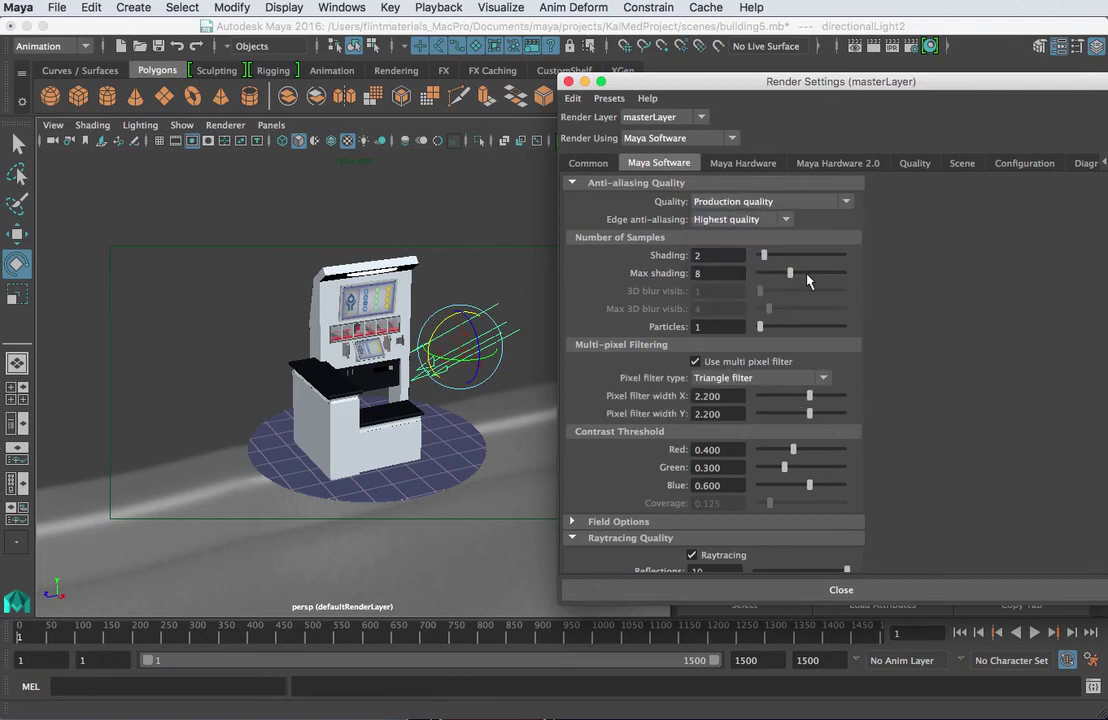
scroll(808, 280, "down", 3)
scroll(740, 400, "down", 2)
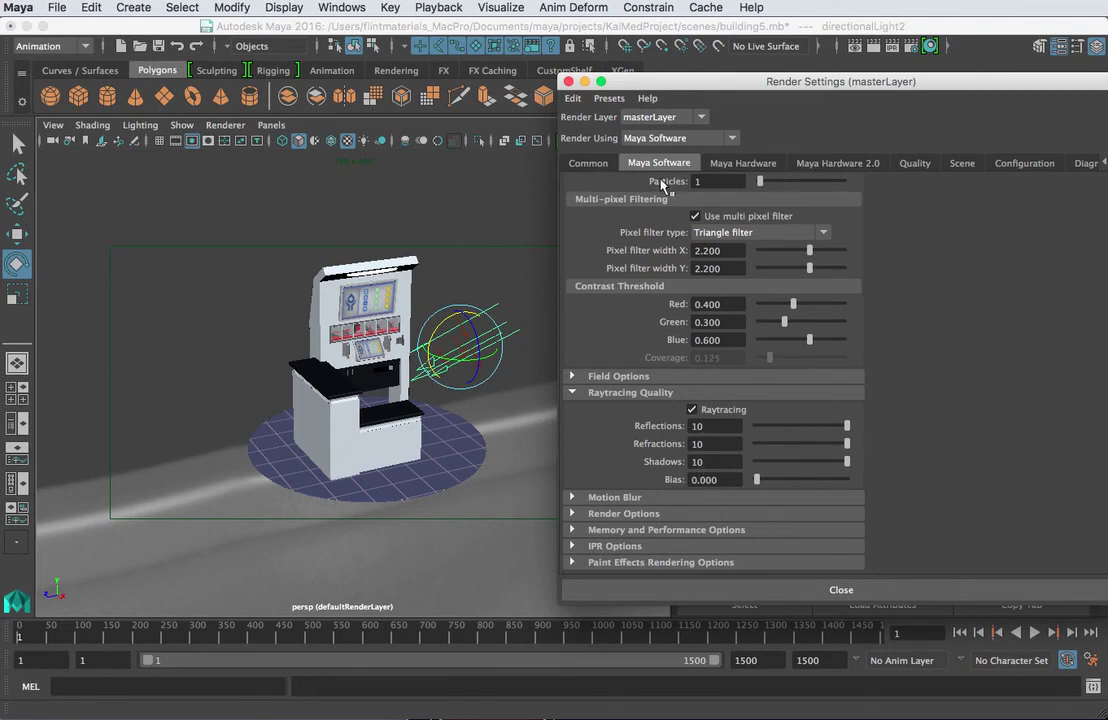
left_click_drag(664, 81, 1049, 321)
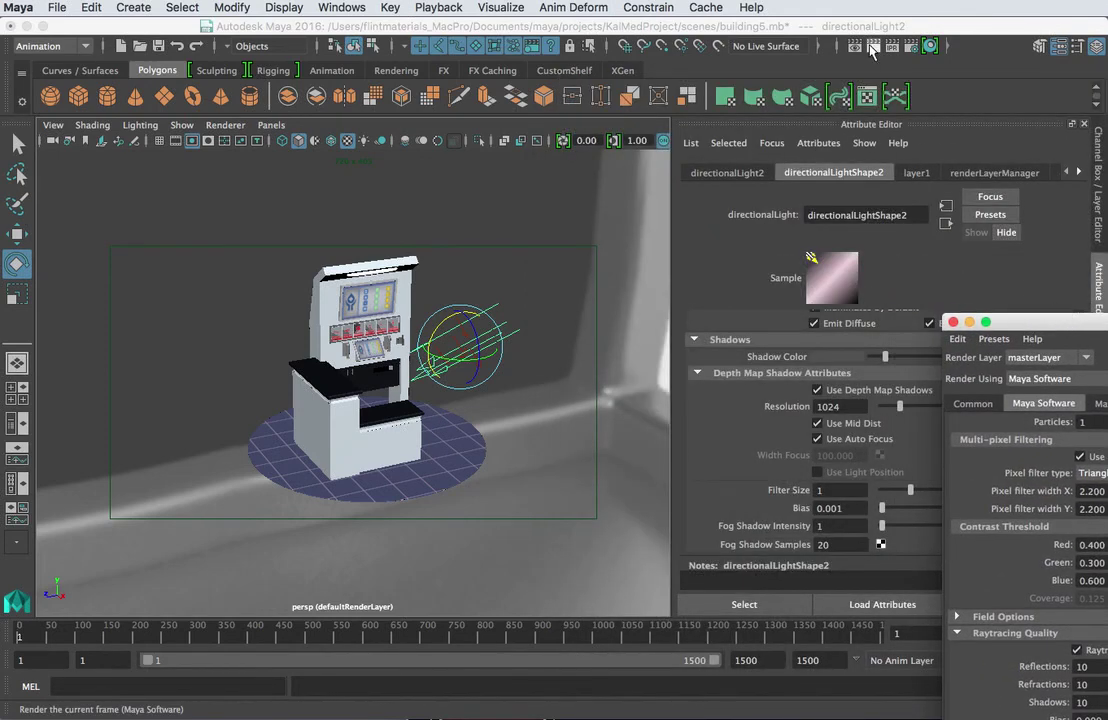
Render the kiosk frame, then bring the Render View into view and zoom into the image.
left_click(855, 46)
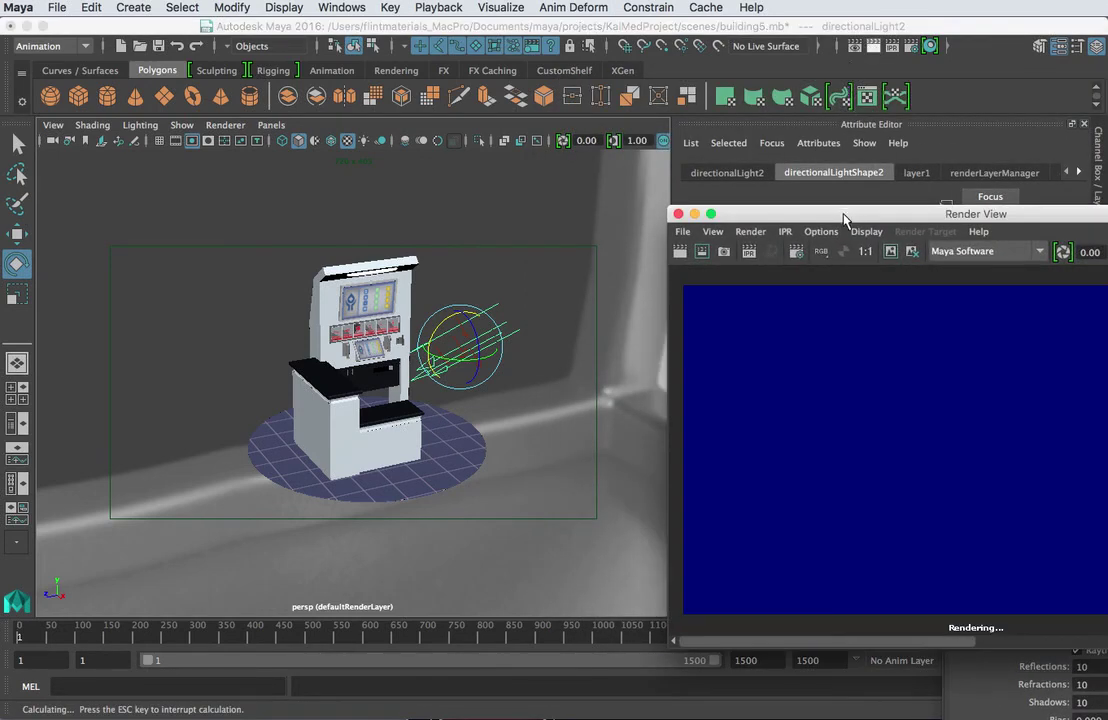
left_click_drag(843, 219, 622, 115)
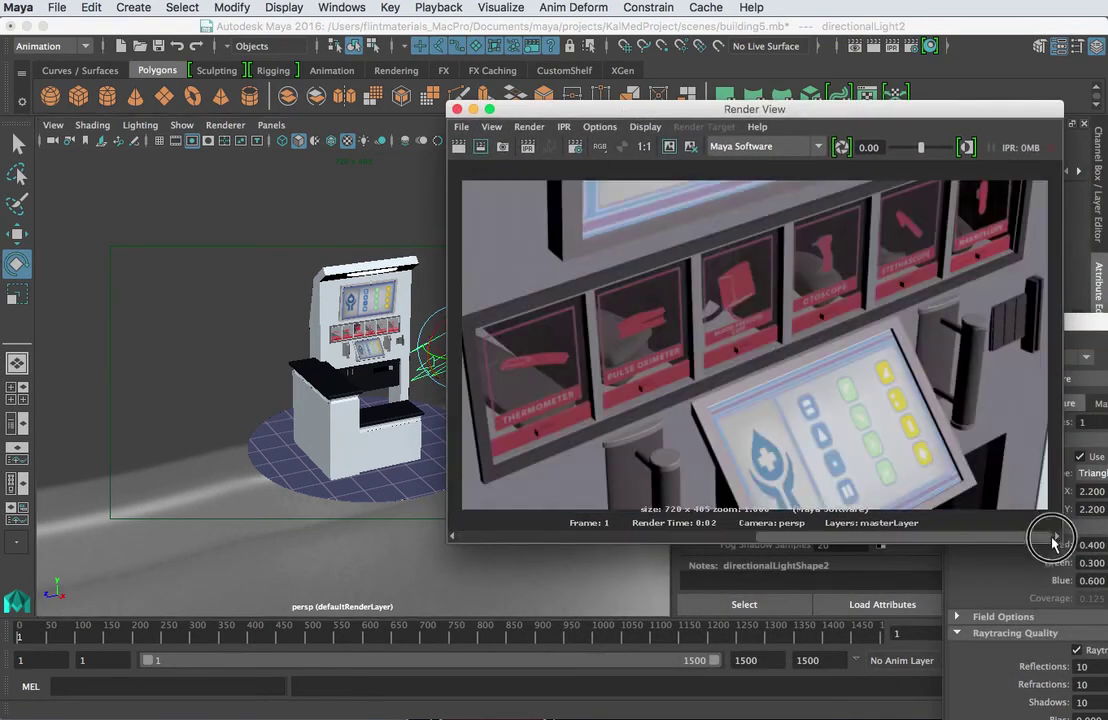
scroll(912, 468, "up", 5)
left_click_drag(1038, 543, 714, 537)
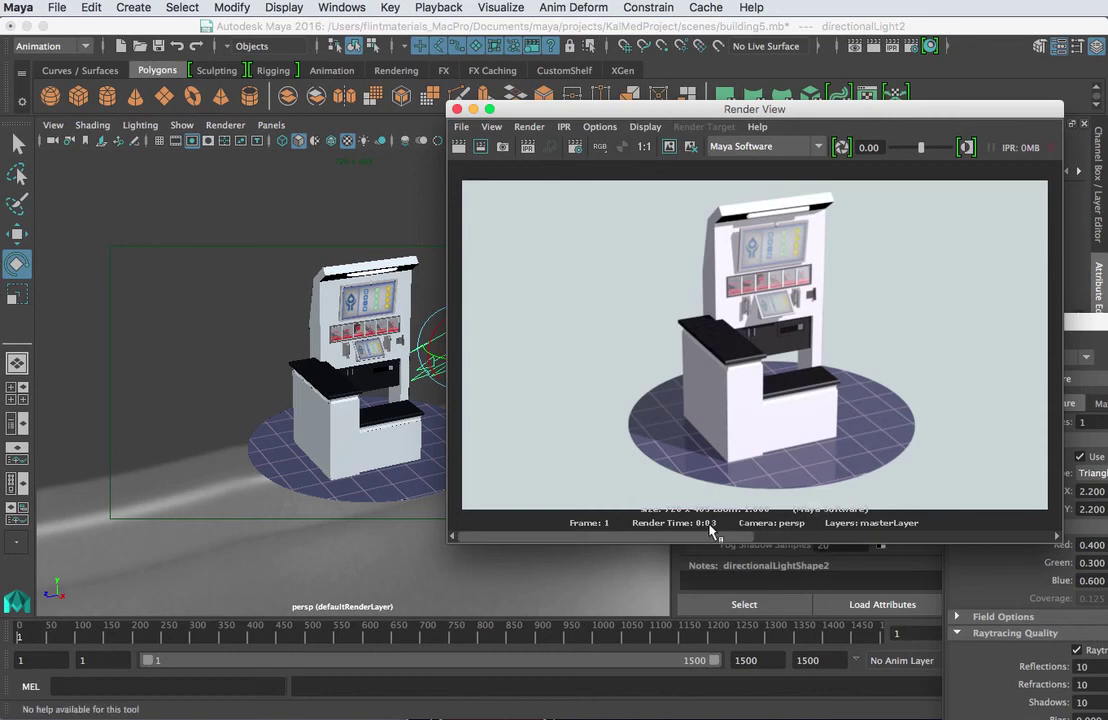